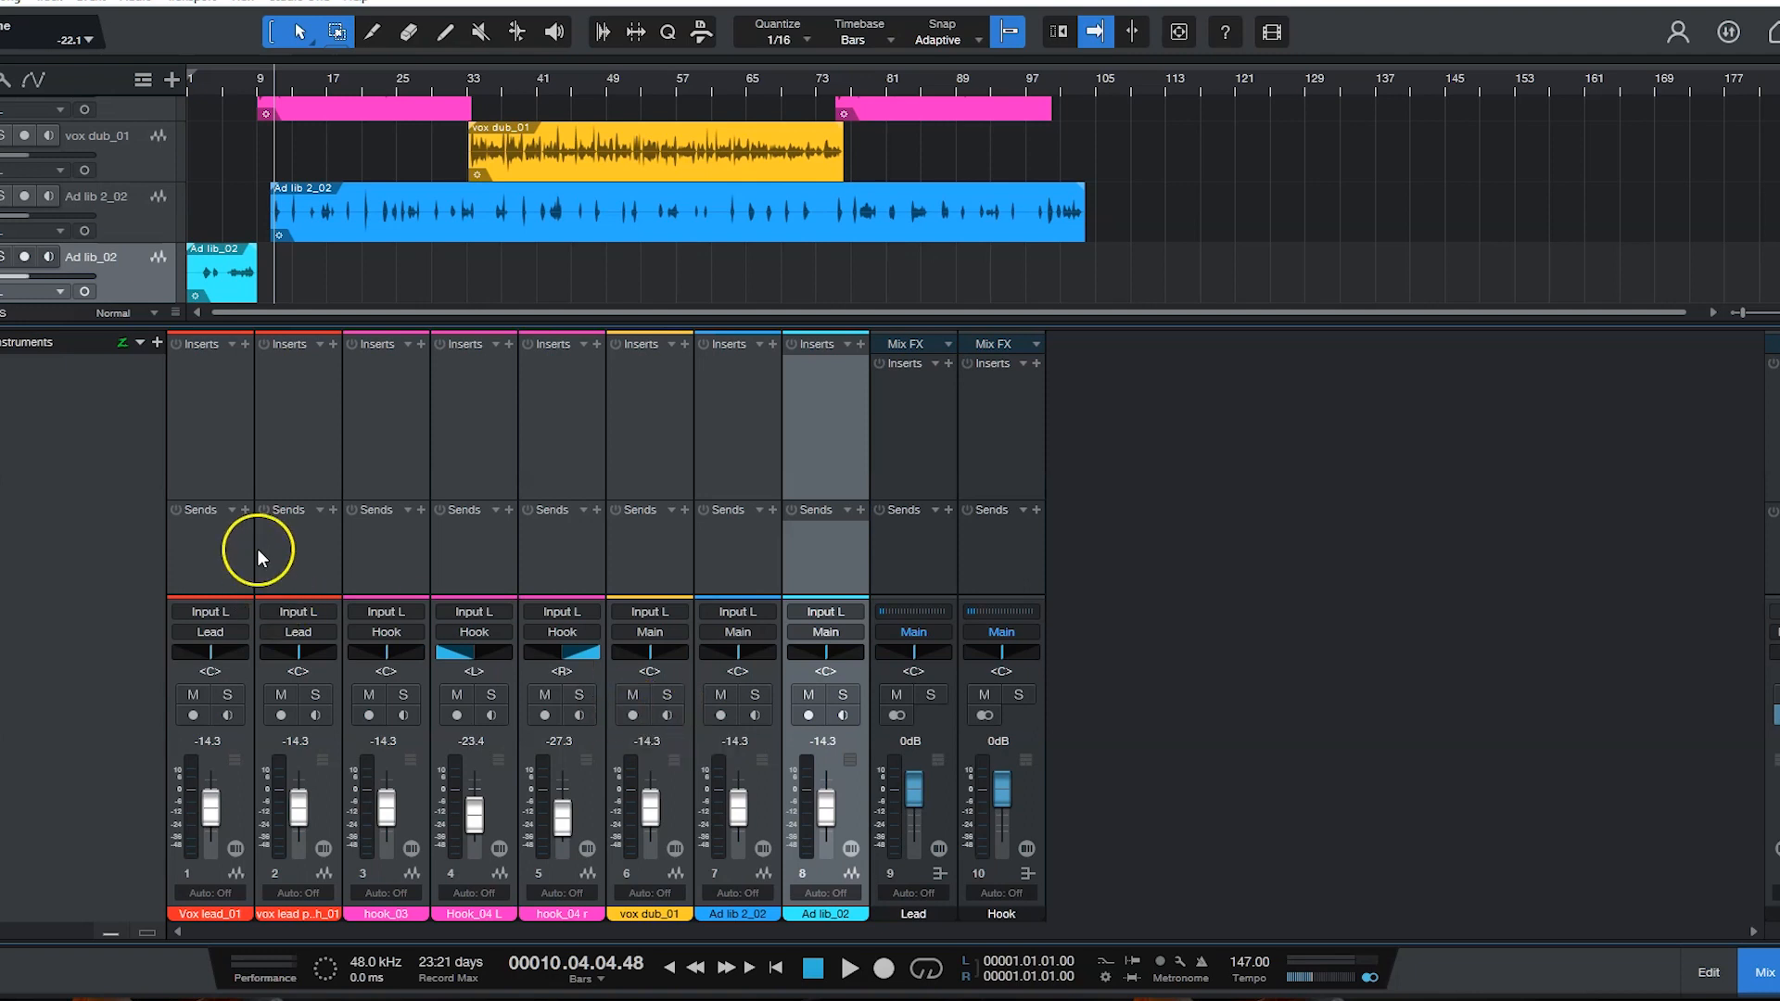
pyautogui.click(247, 506)
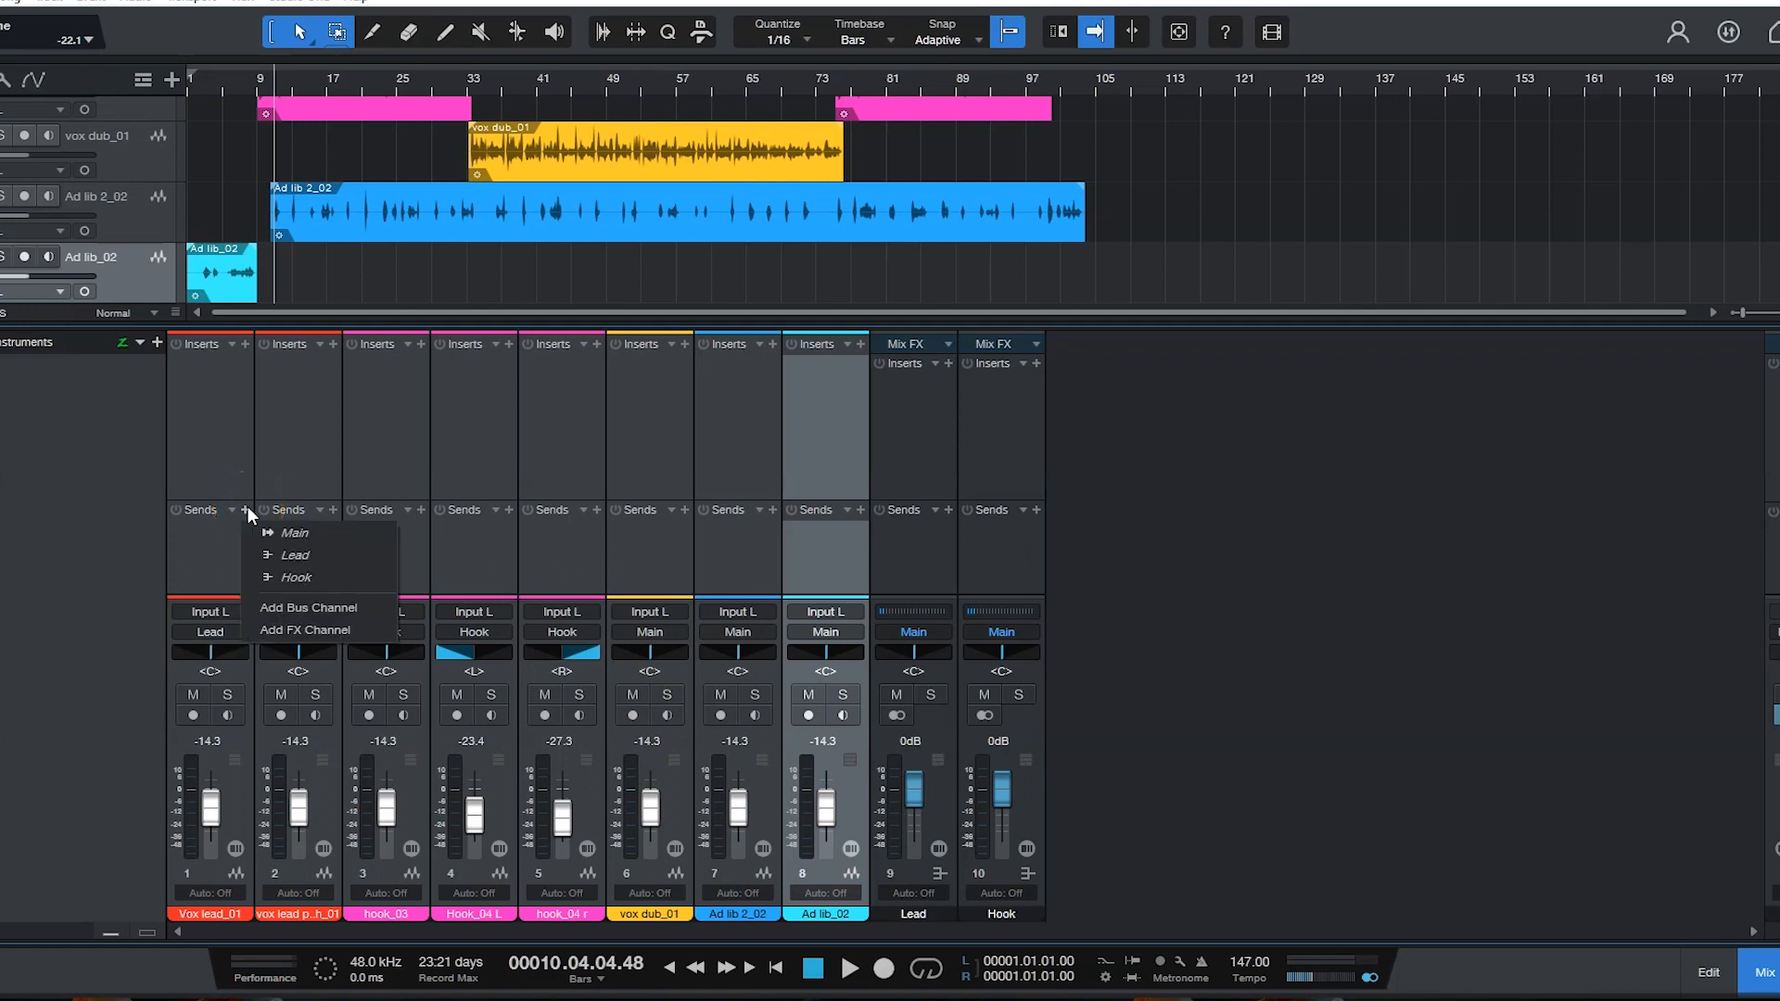
pyautogui.click(191, 543)
pyautogui.click(204, 410)
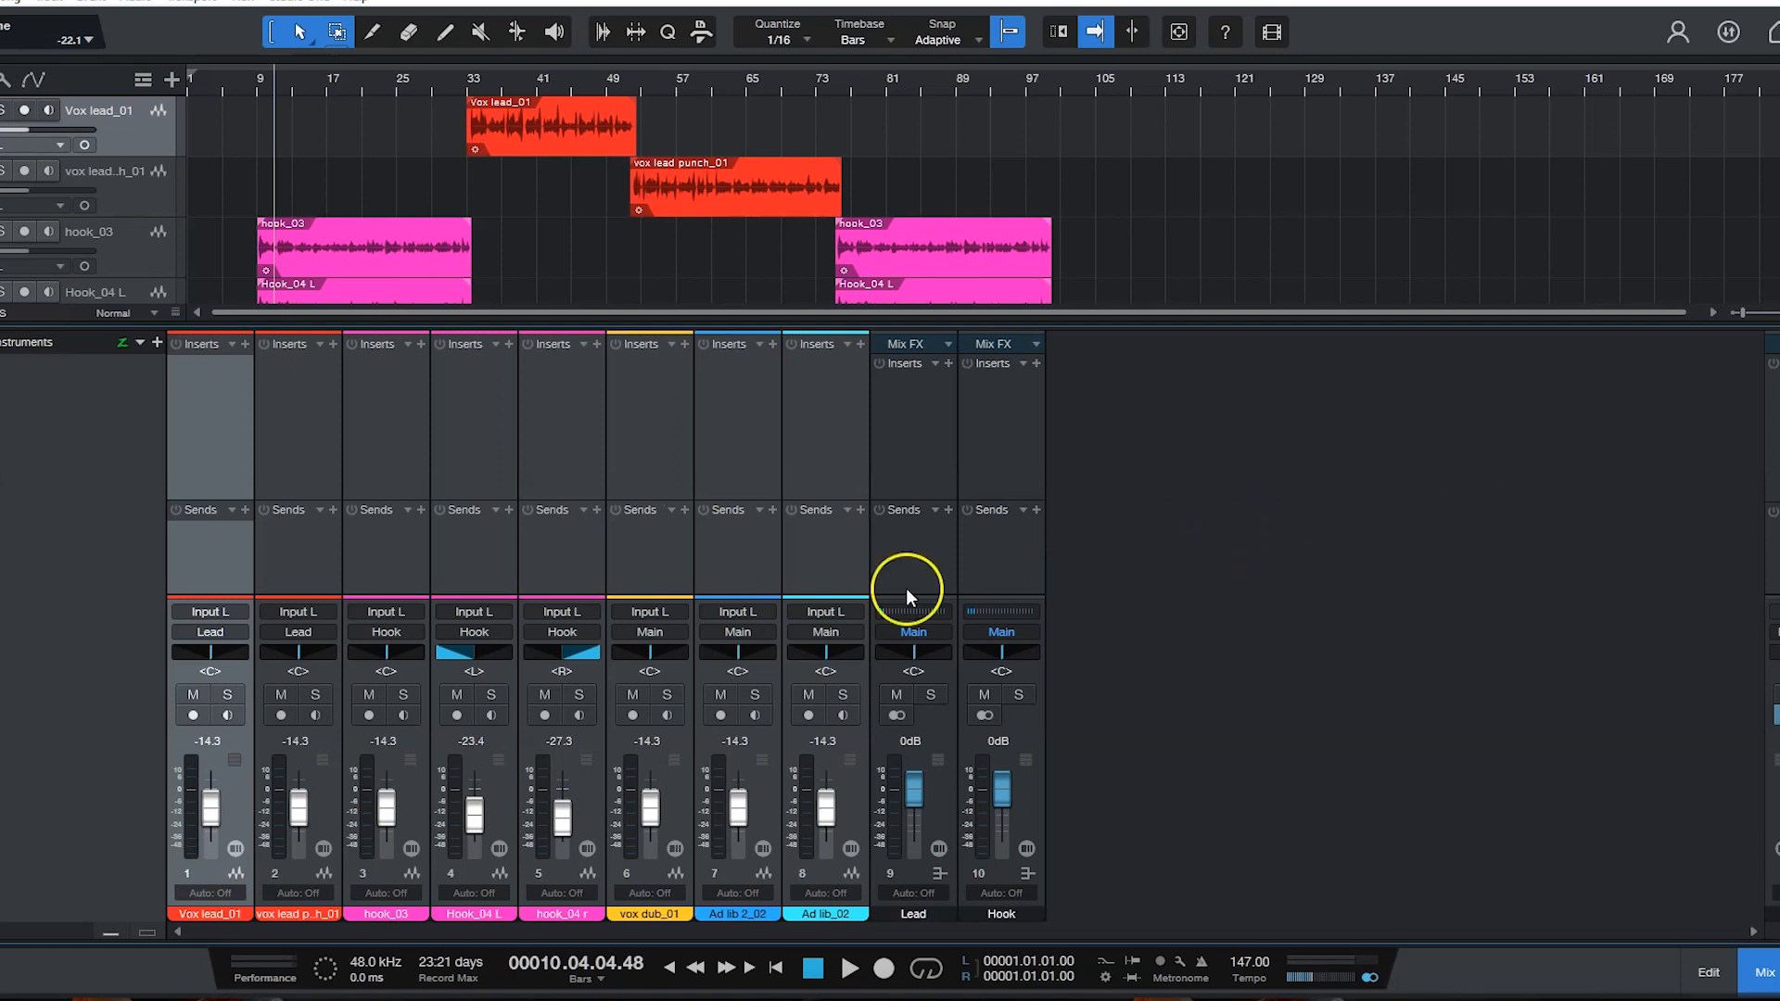
pyautogui.press('Right')
pyautogui.press('Right')
pyautogui.press('Right')
pyautogui.press('Right')
pyautogui.press('Right')
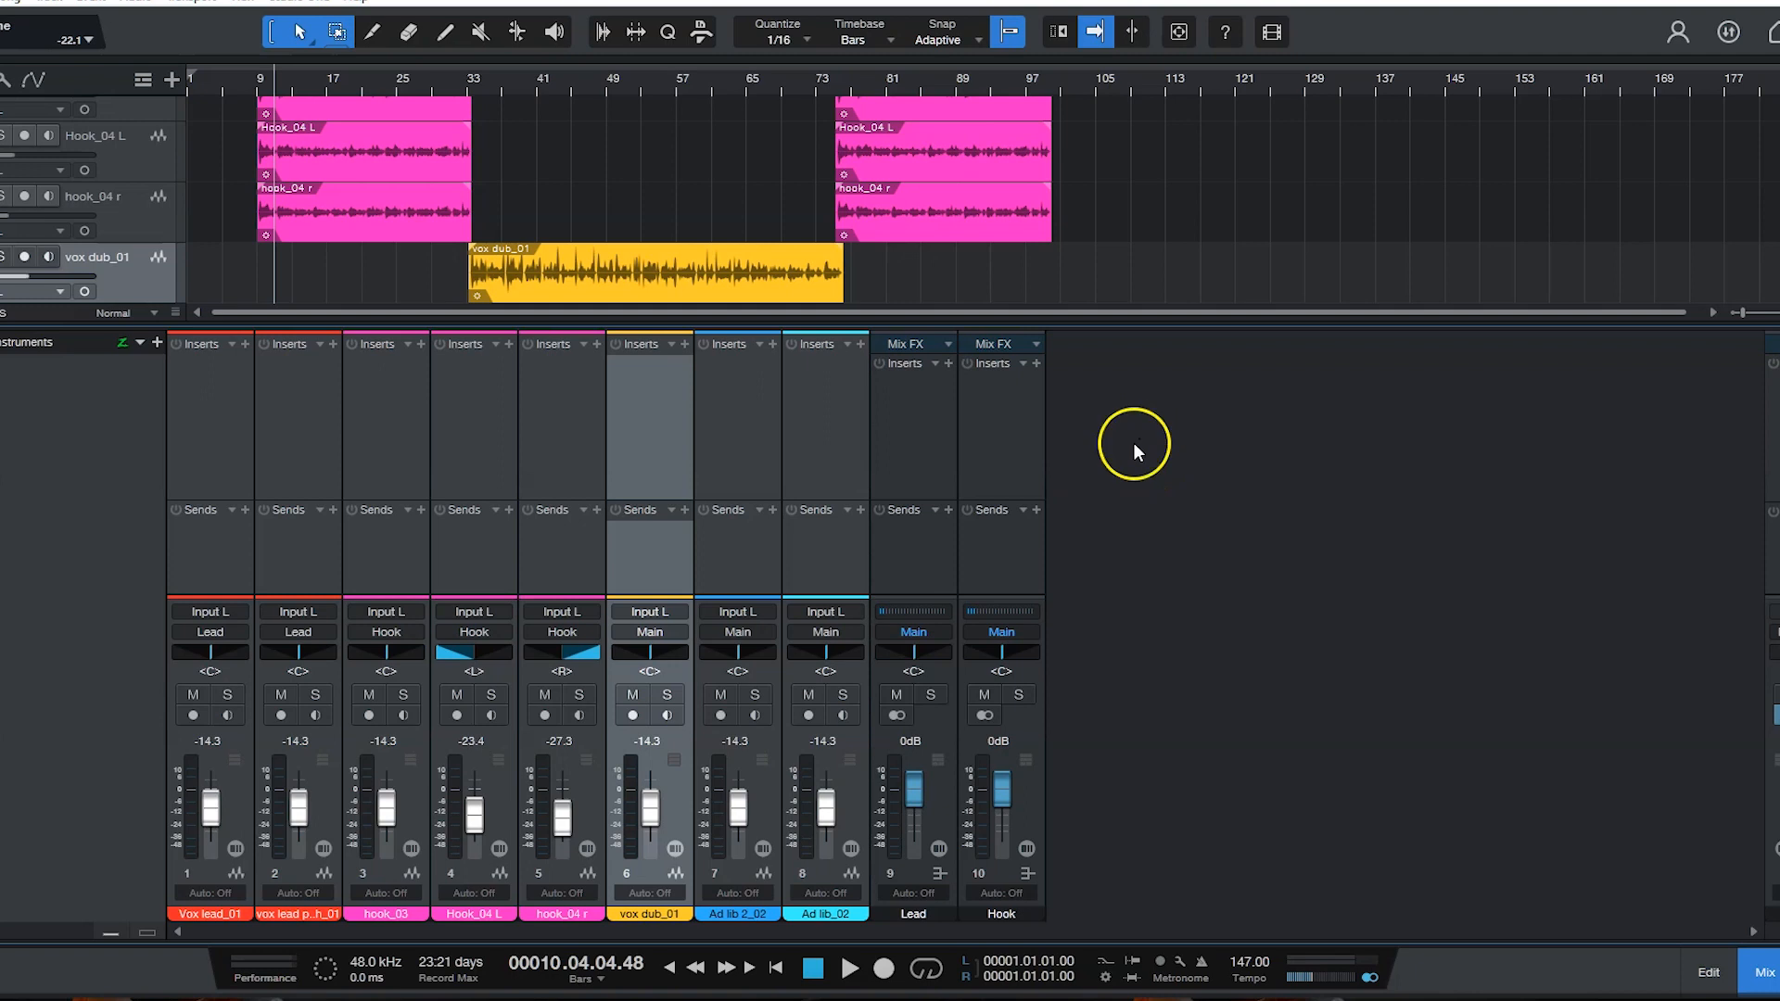
pyautogui.click(1764, 972)
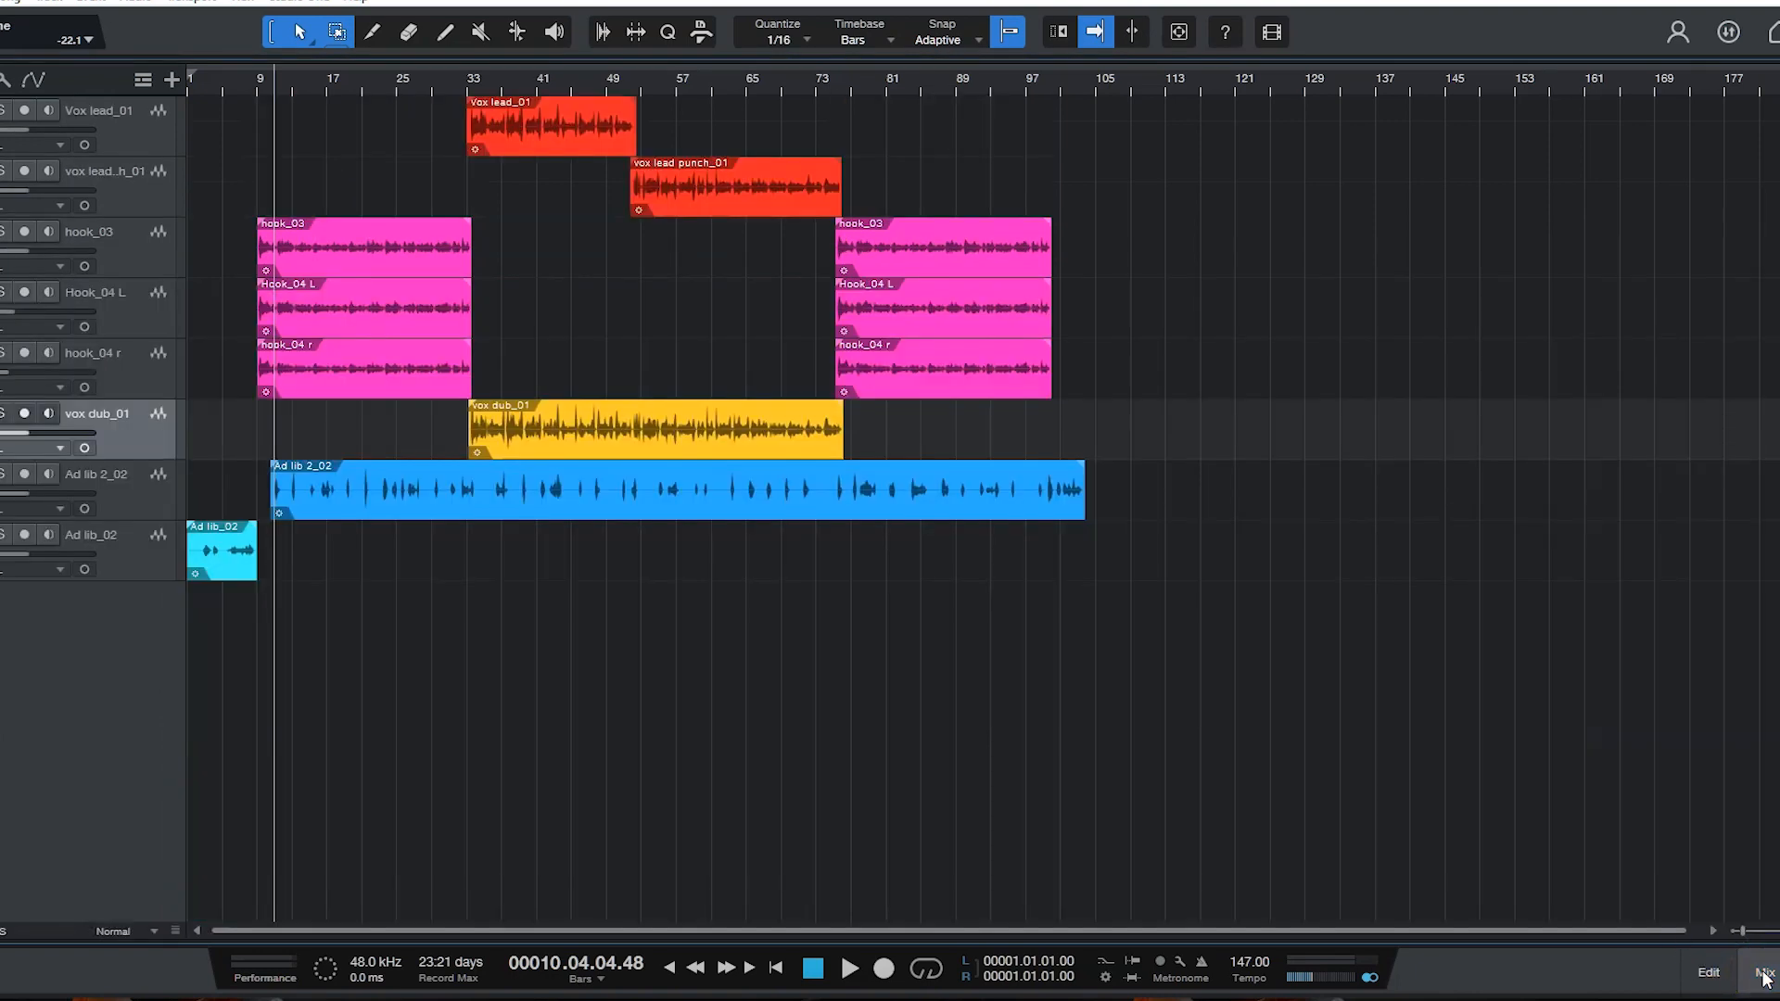
pyautogui.click(1764, 972)
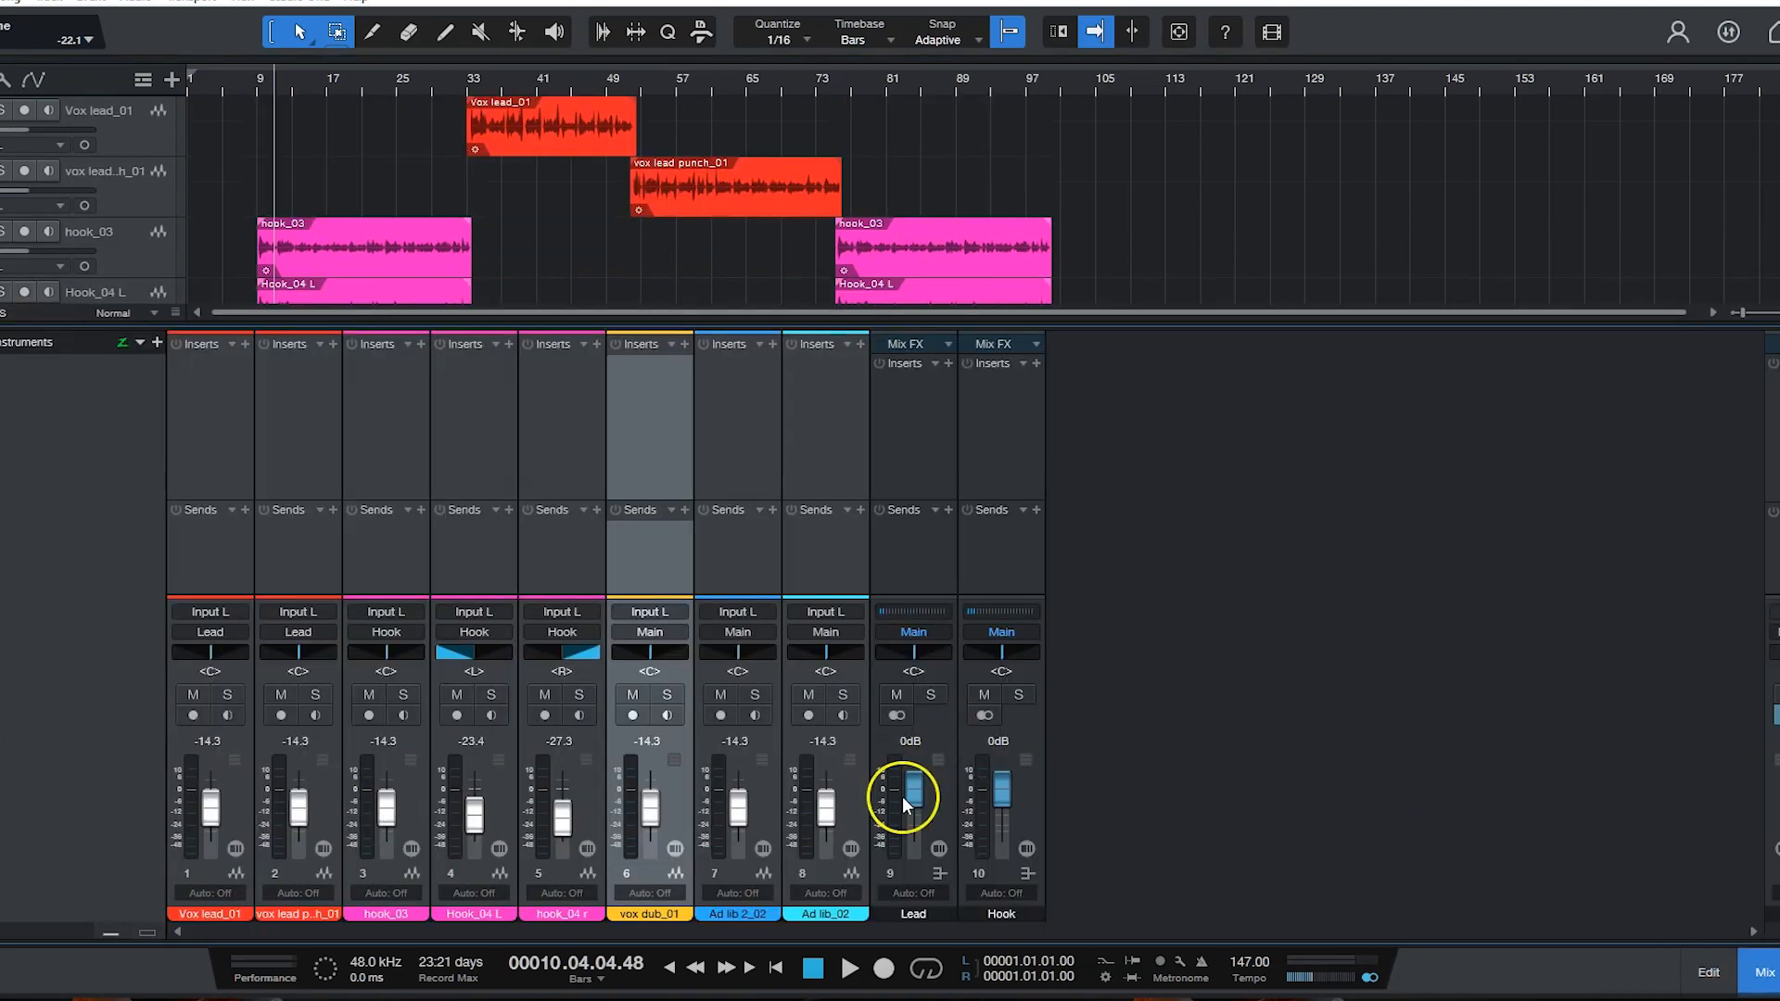
# Step: Add an FX channel to the mixer and insert the Room Reverb effect on it
pyautogui.rightClick(1133, 692)
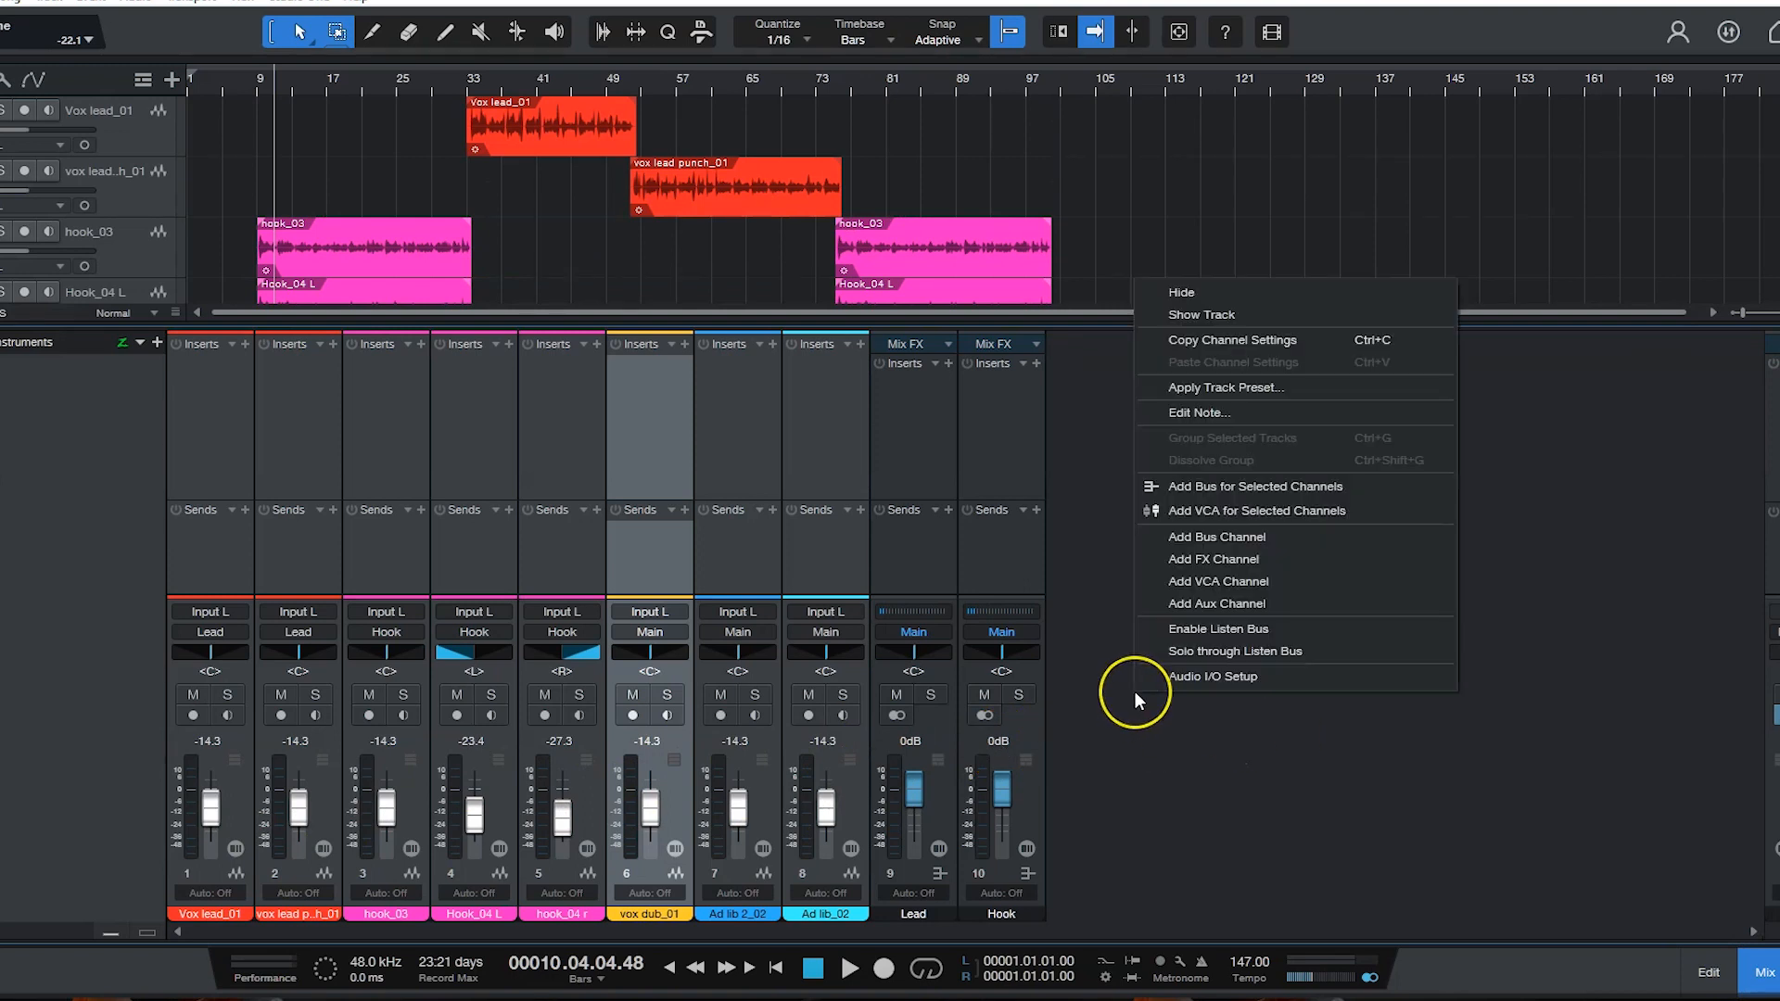
pyautogui.click(1176, 558)
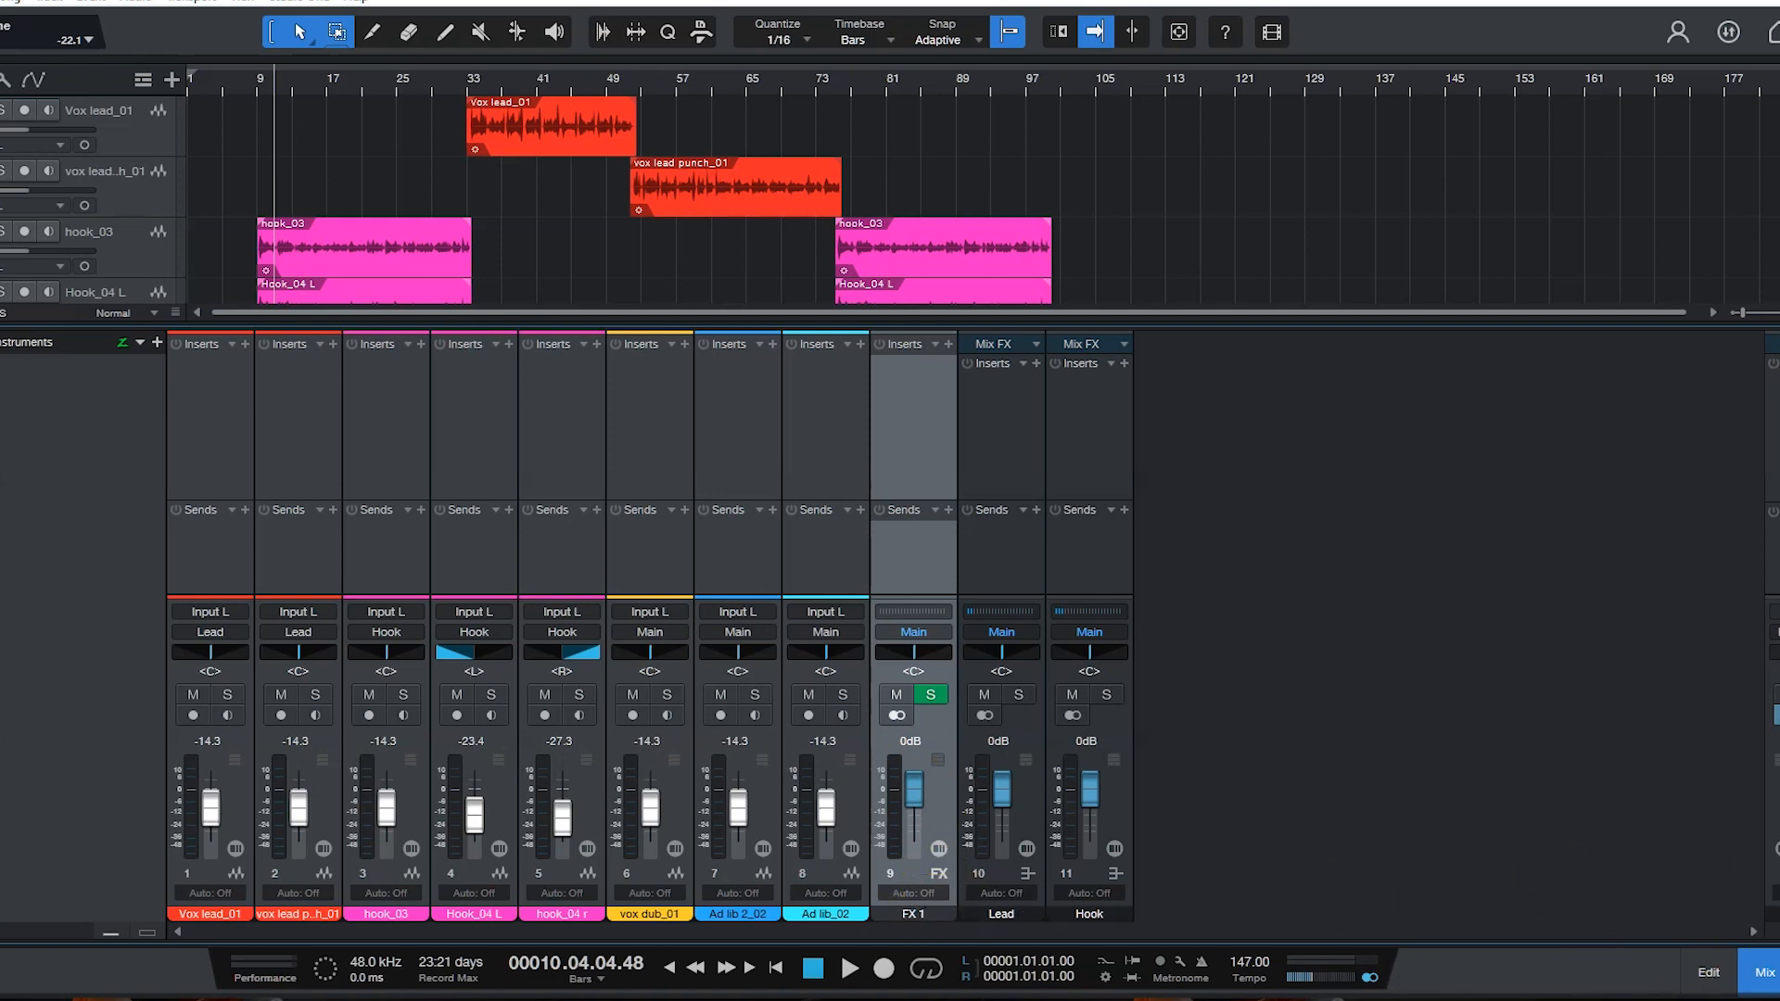
pyautogui.click(1779, 973)
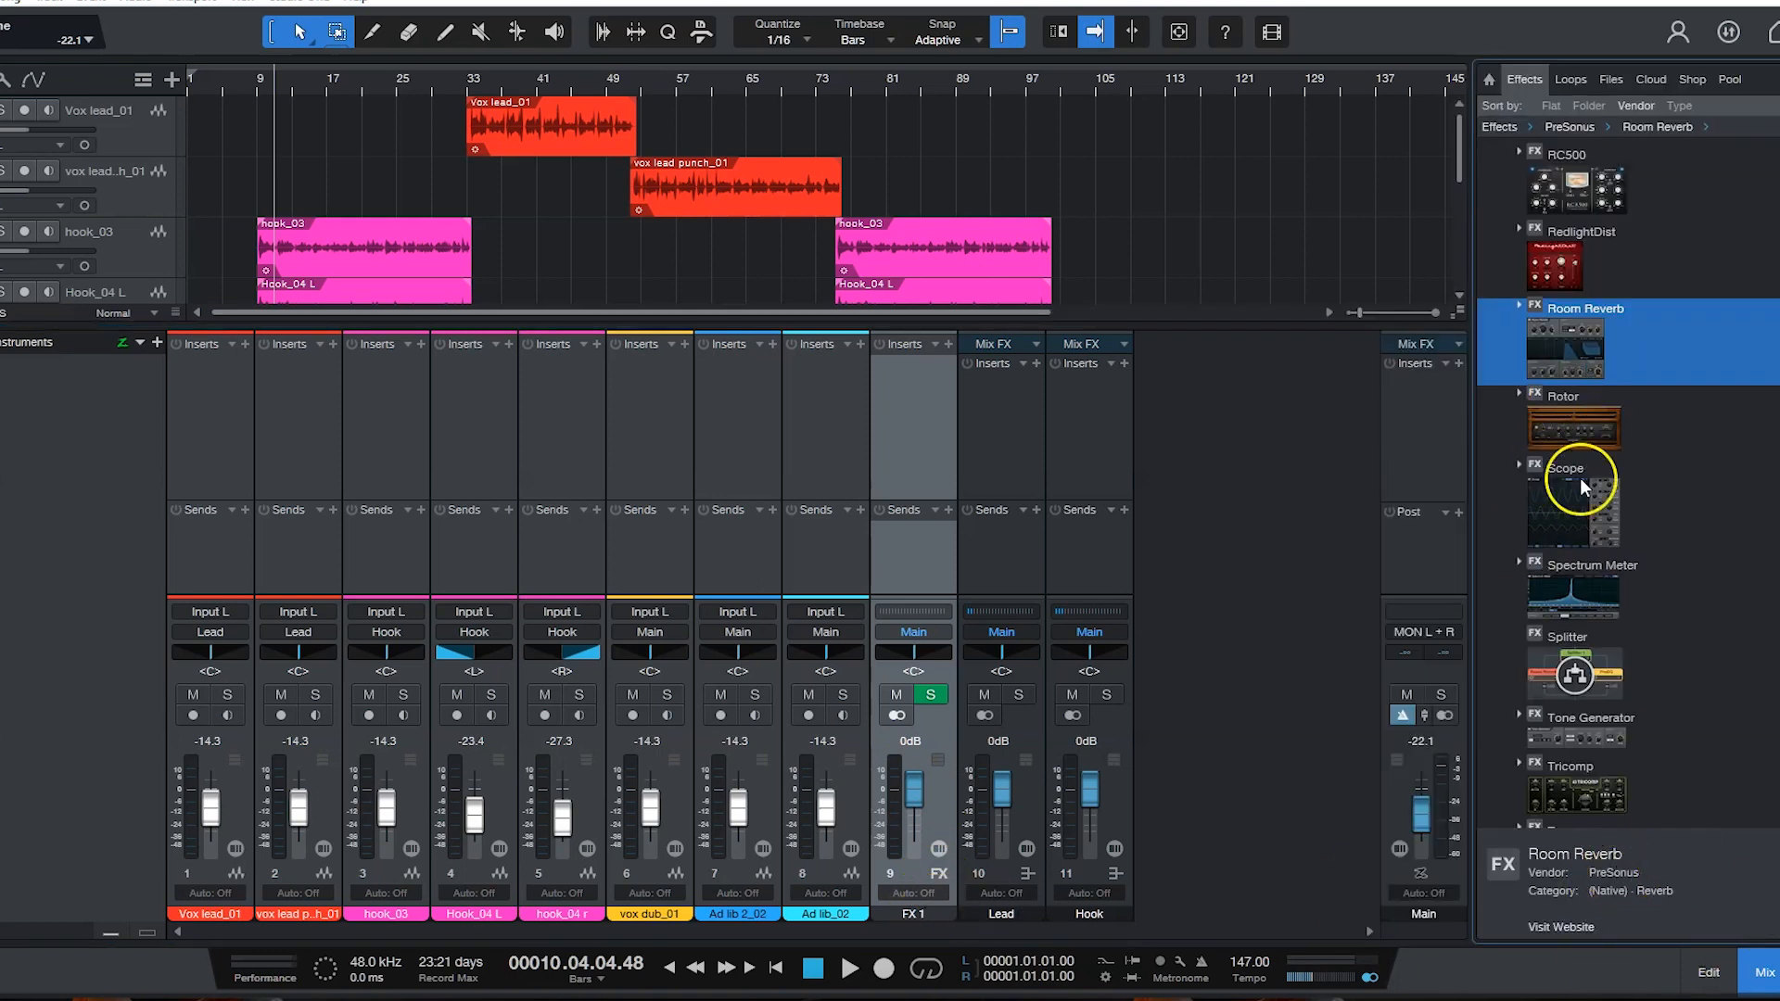
pyautogui.moveTo(1559, 345); pyautogui.dragTo(914, 447)
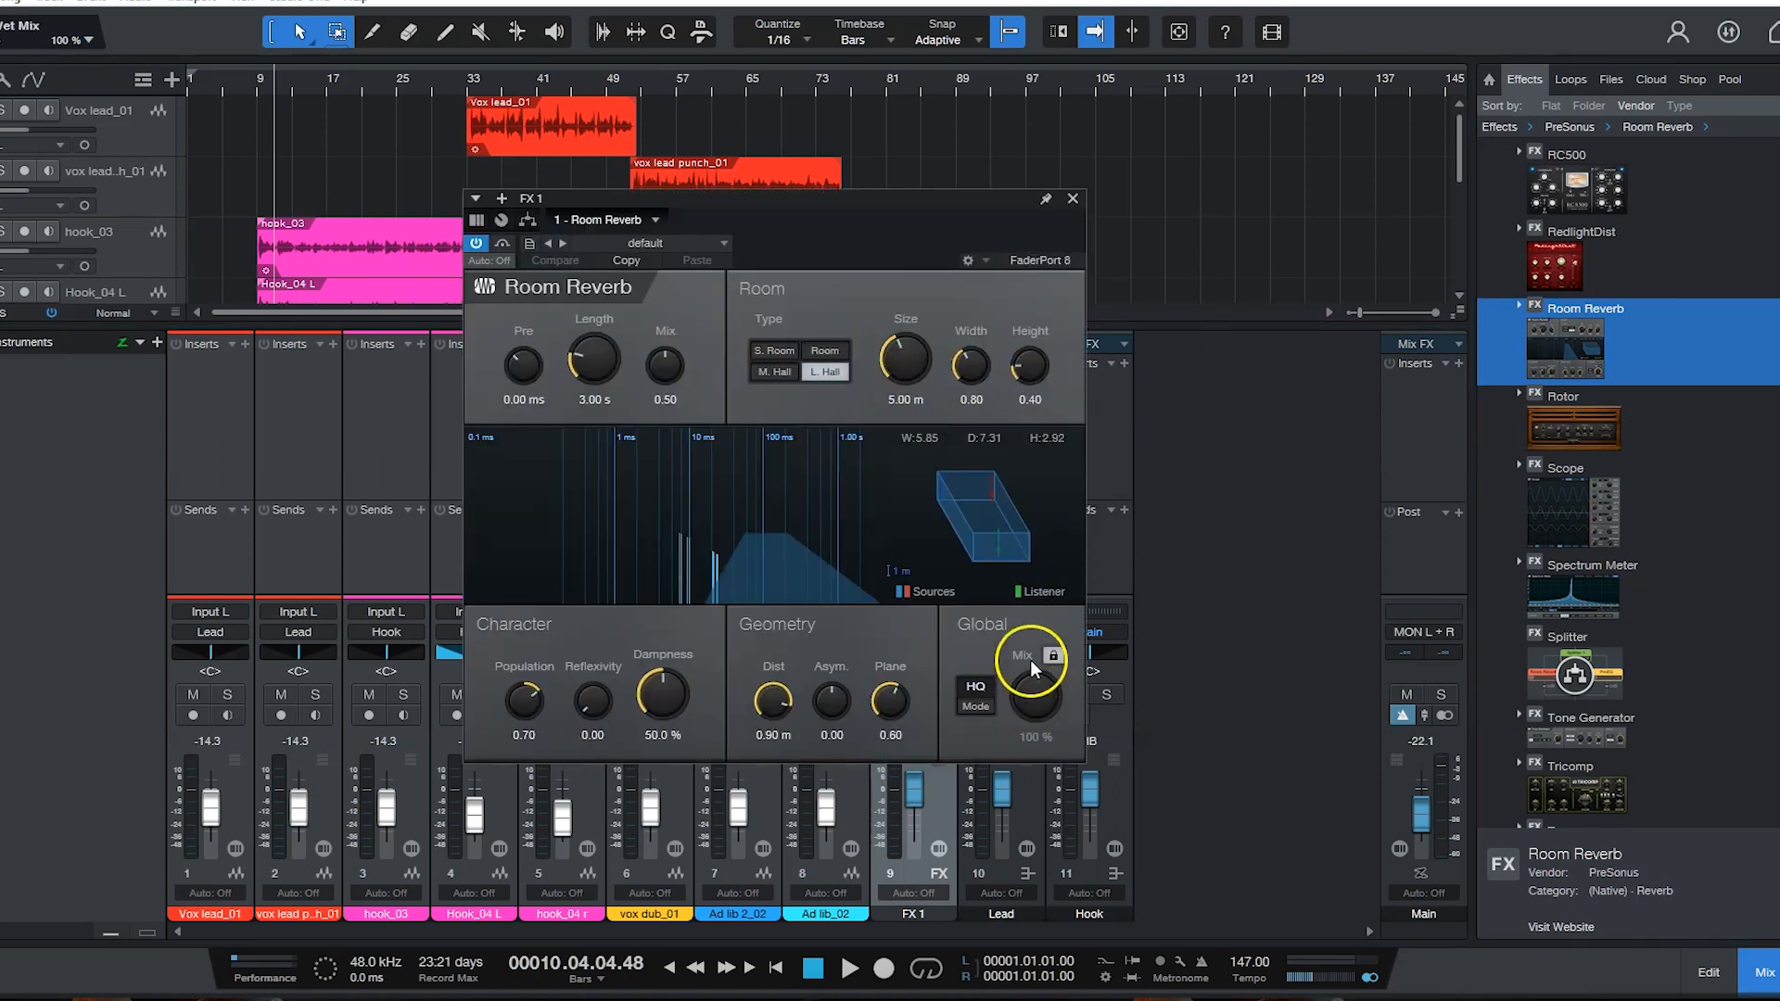
pyautogui.click(1073, 198)
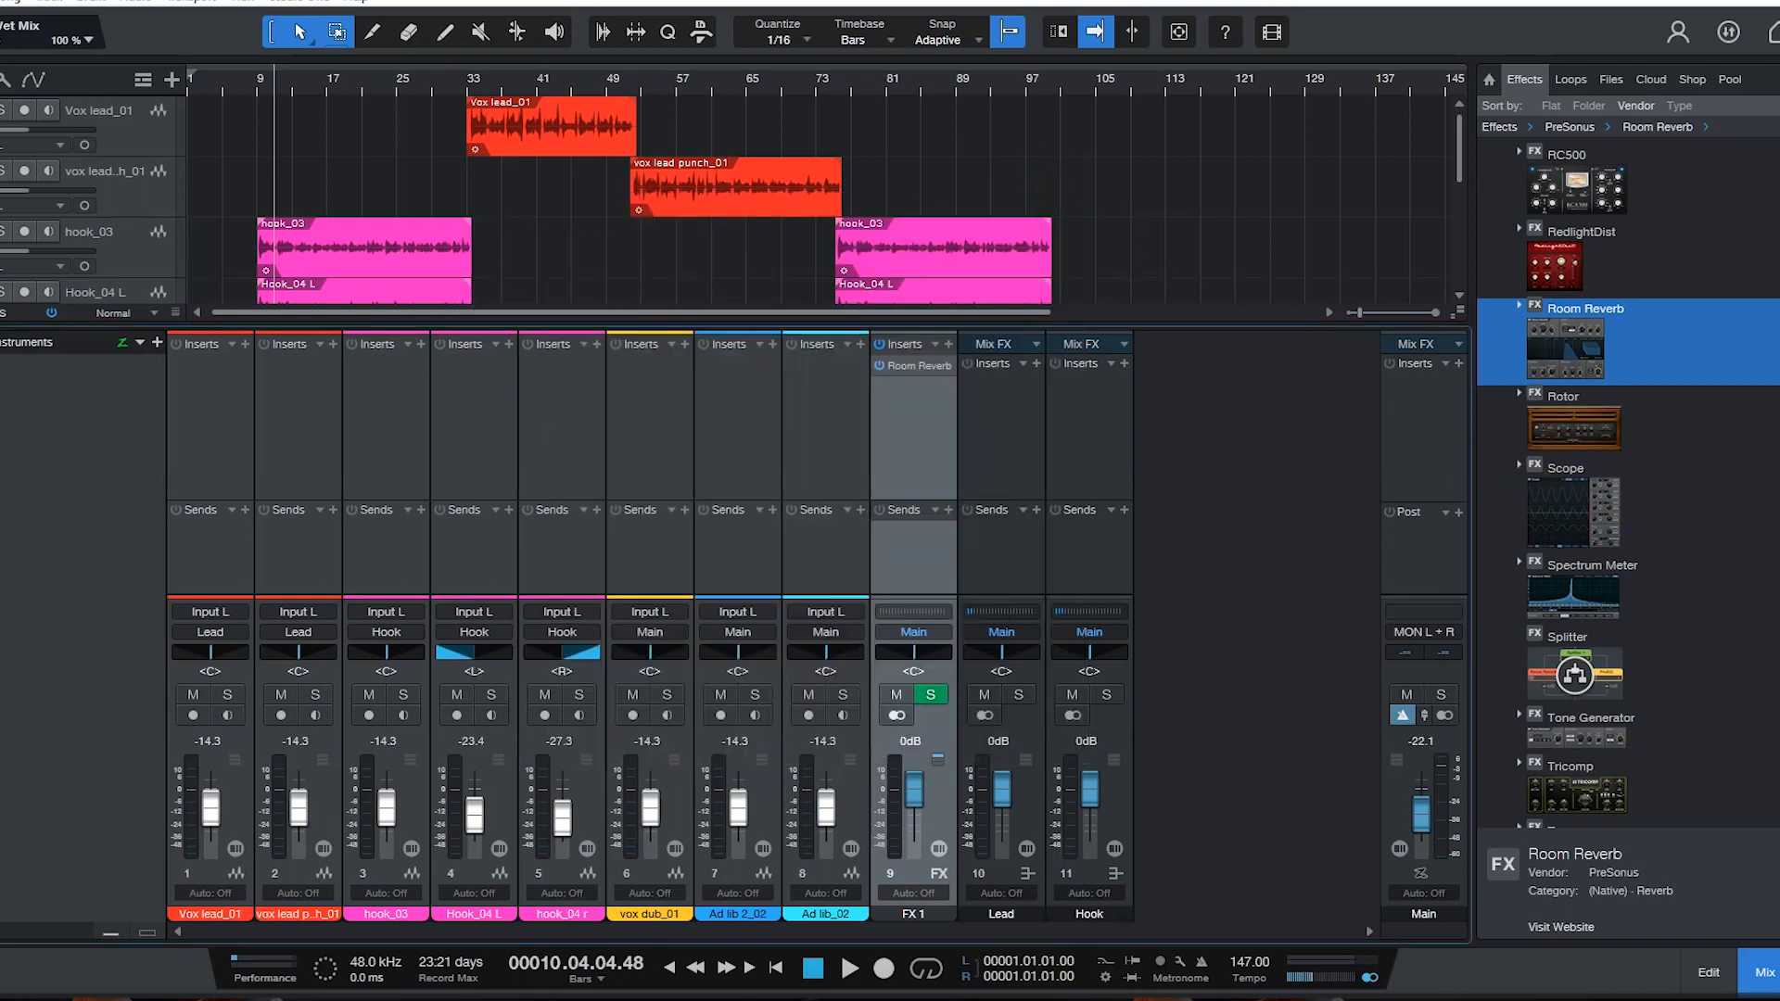
pyautogui.press('F5')
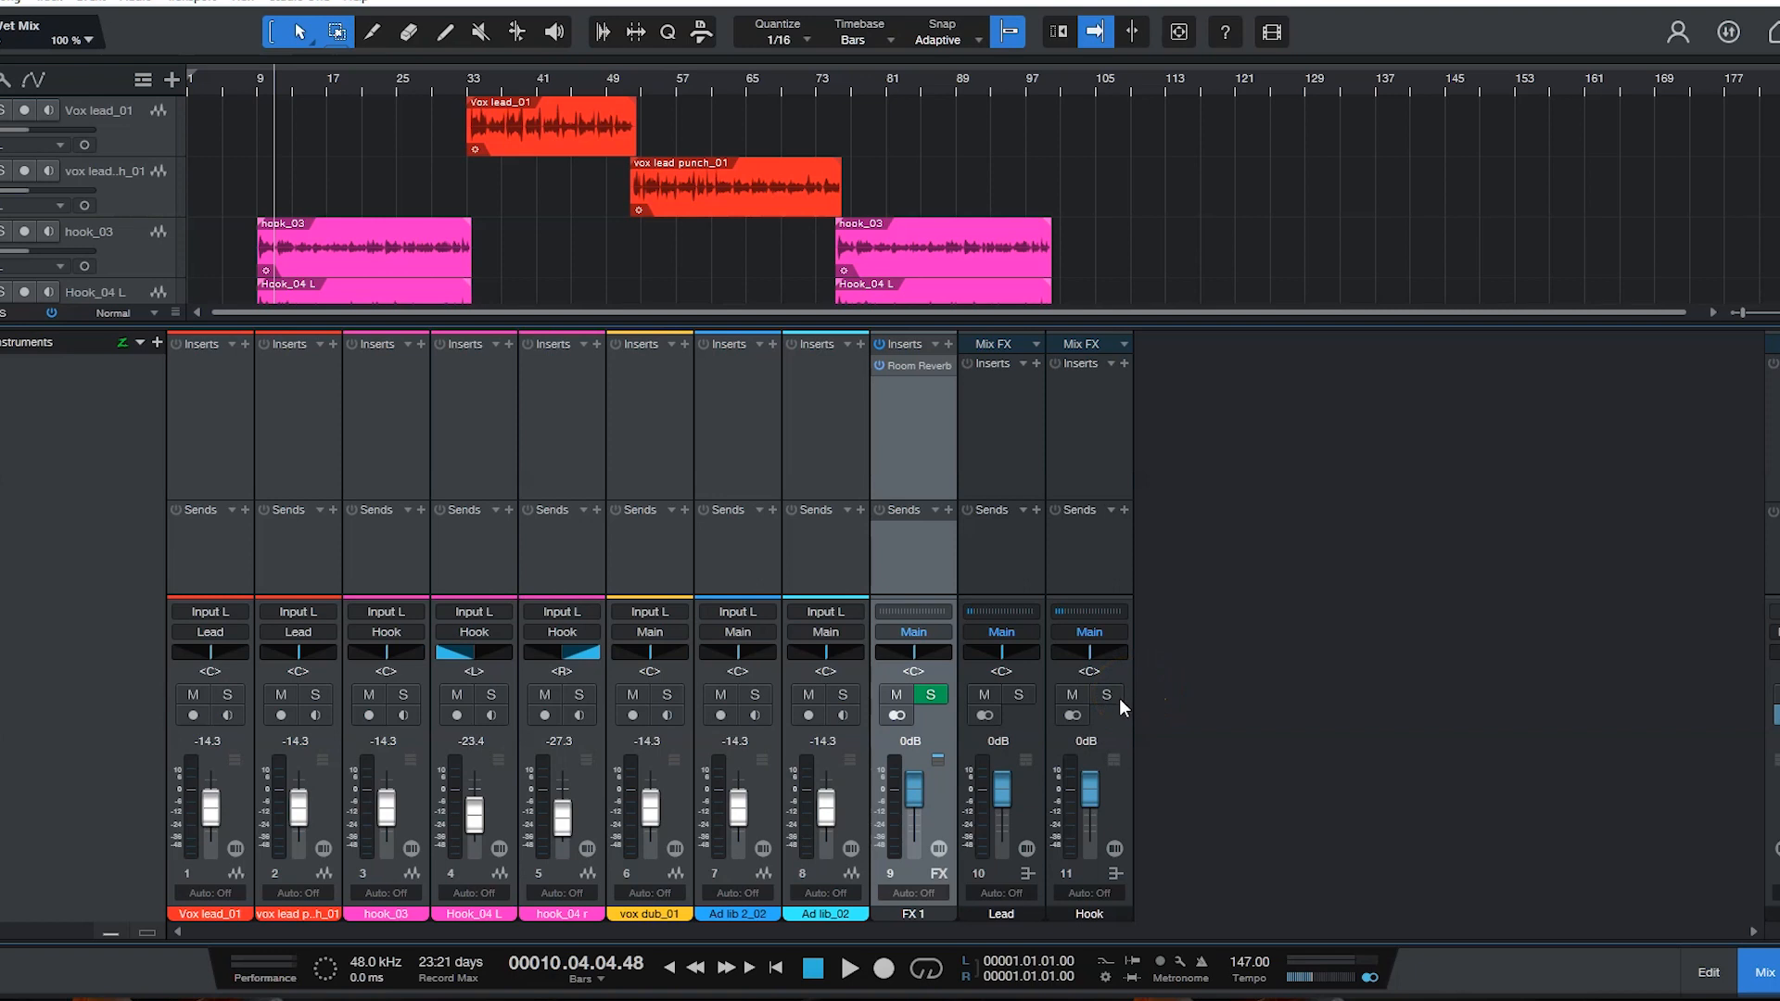
# Step: Solo the Lead bus and briefly play back the song from the start of the Vox lead_01 clip
pyautogui.click(1033, 766)
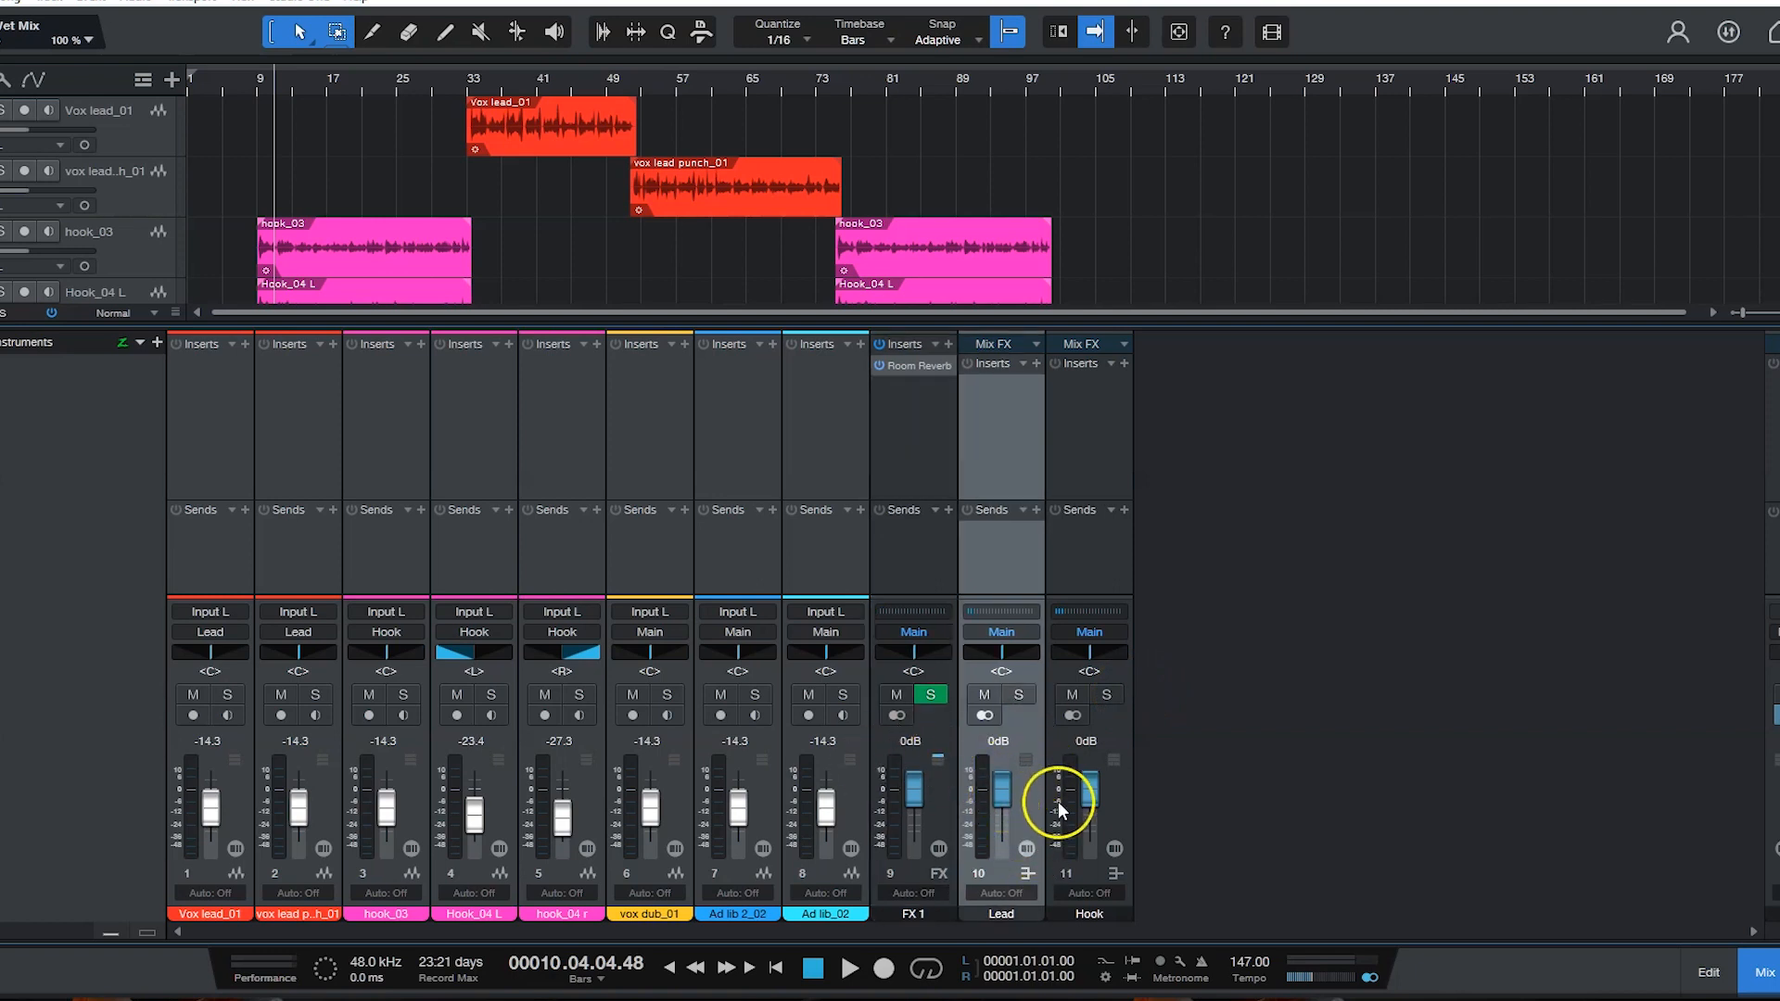
pyautogui.click(1019, 696)
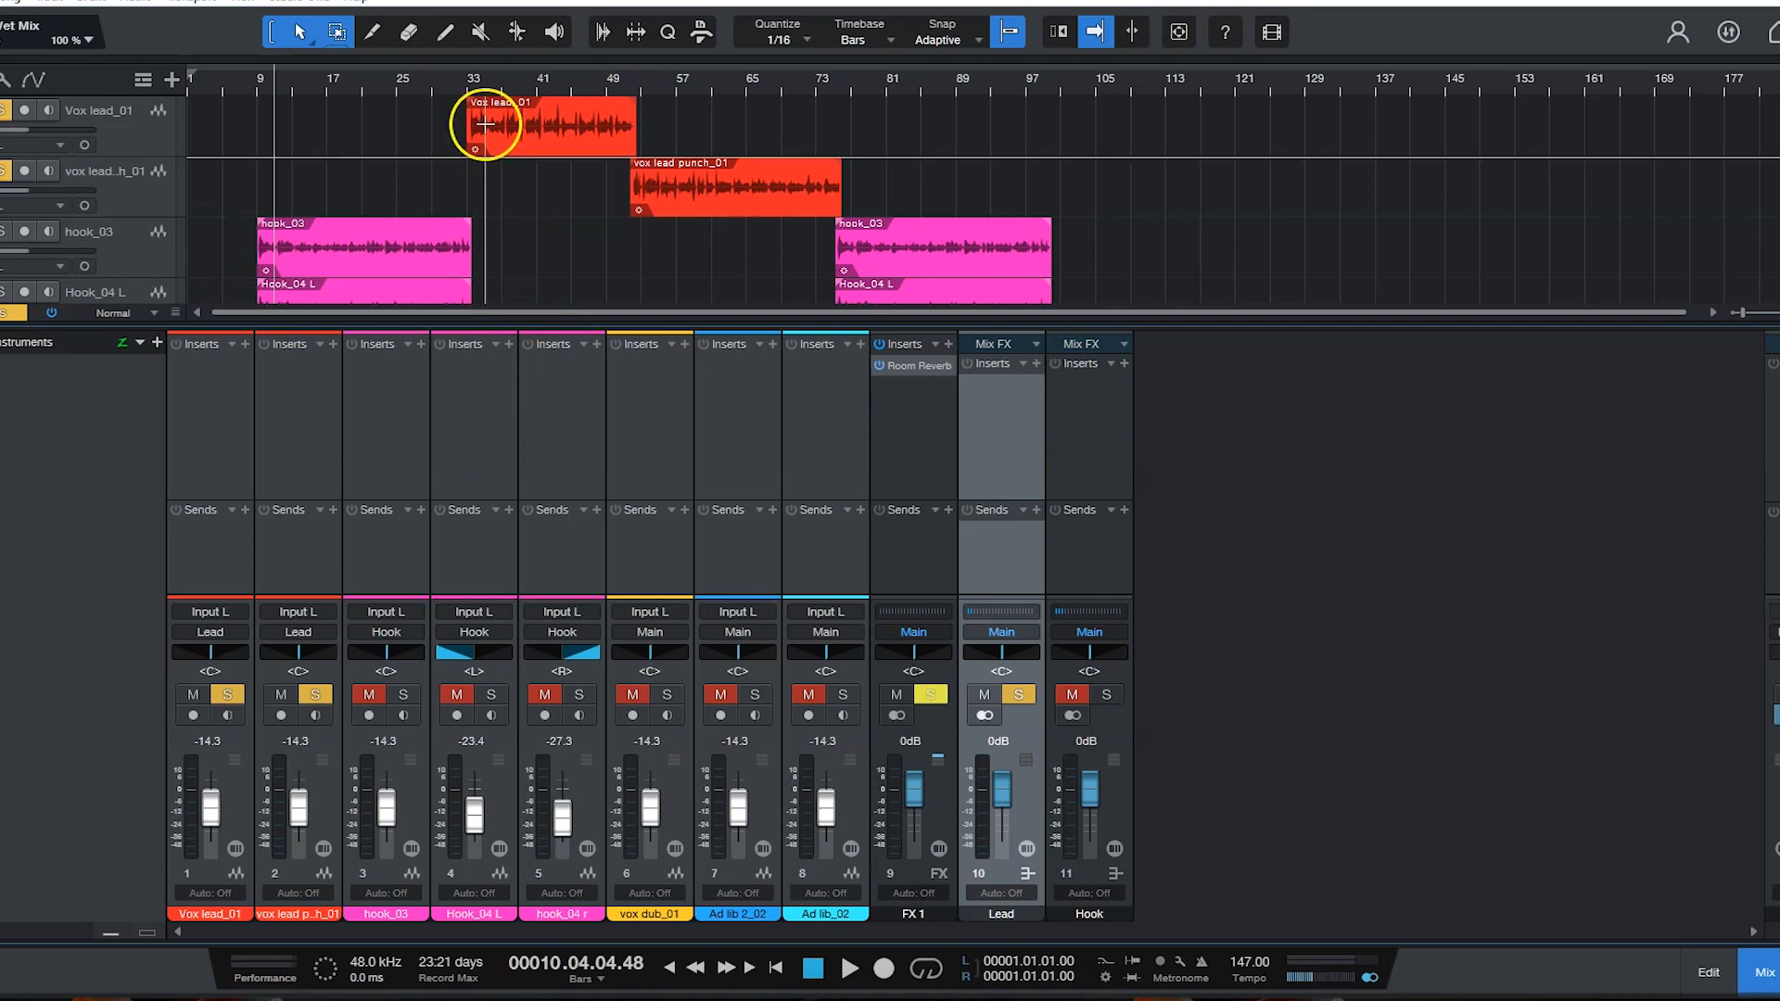
pyautogui.click(459, 82)
pyautogui.press('space')
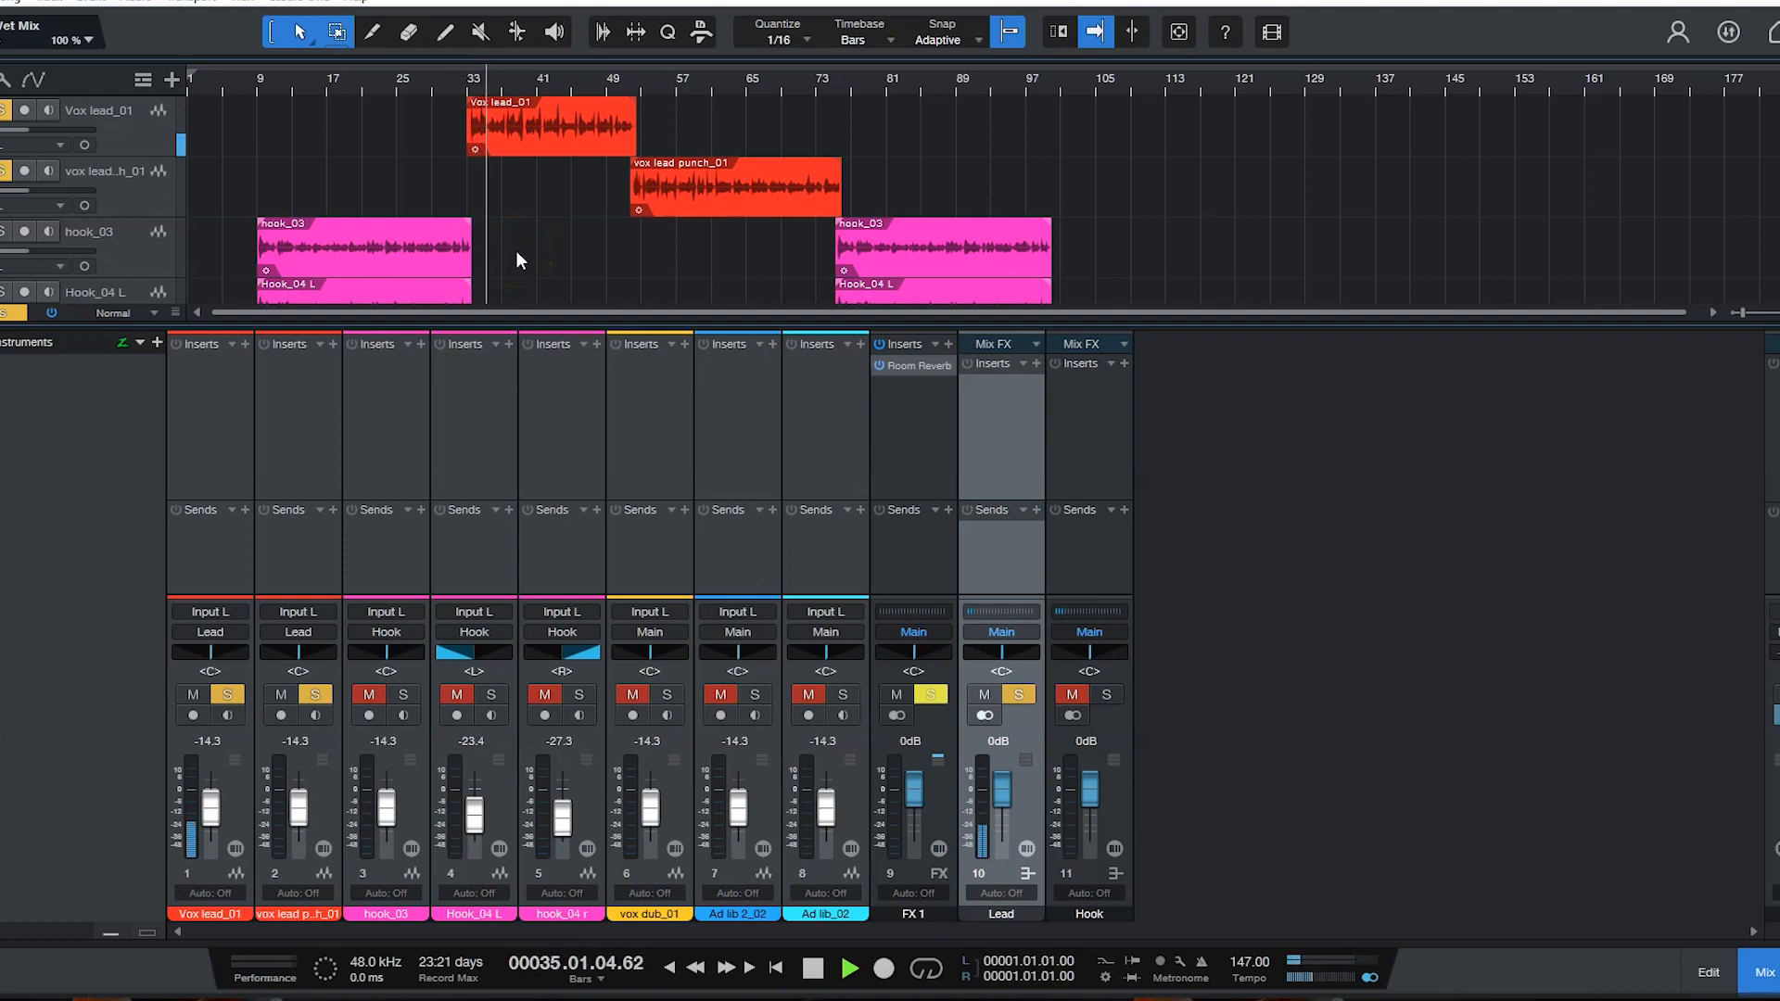
pyautogui.press('space')
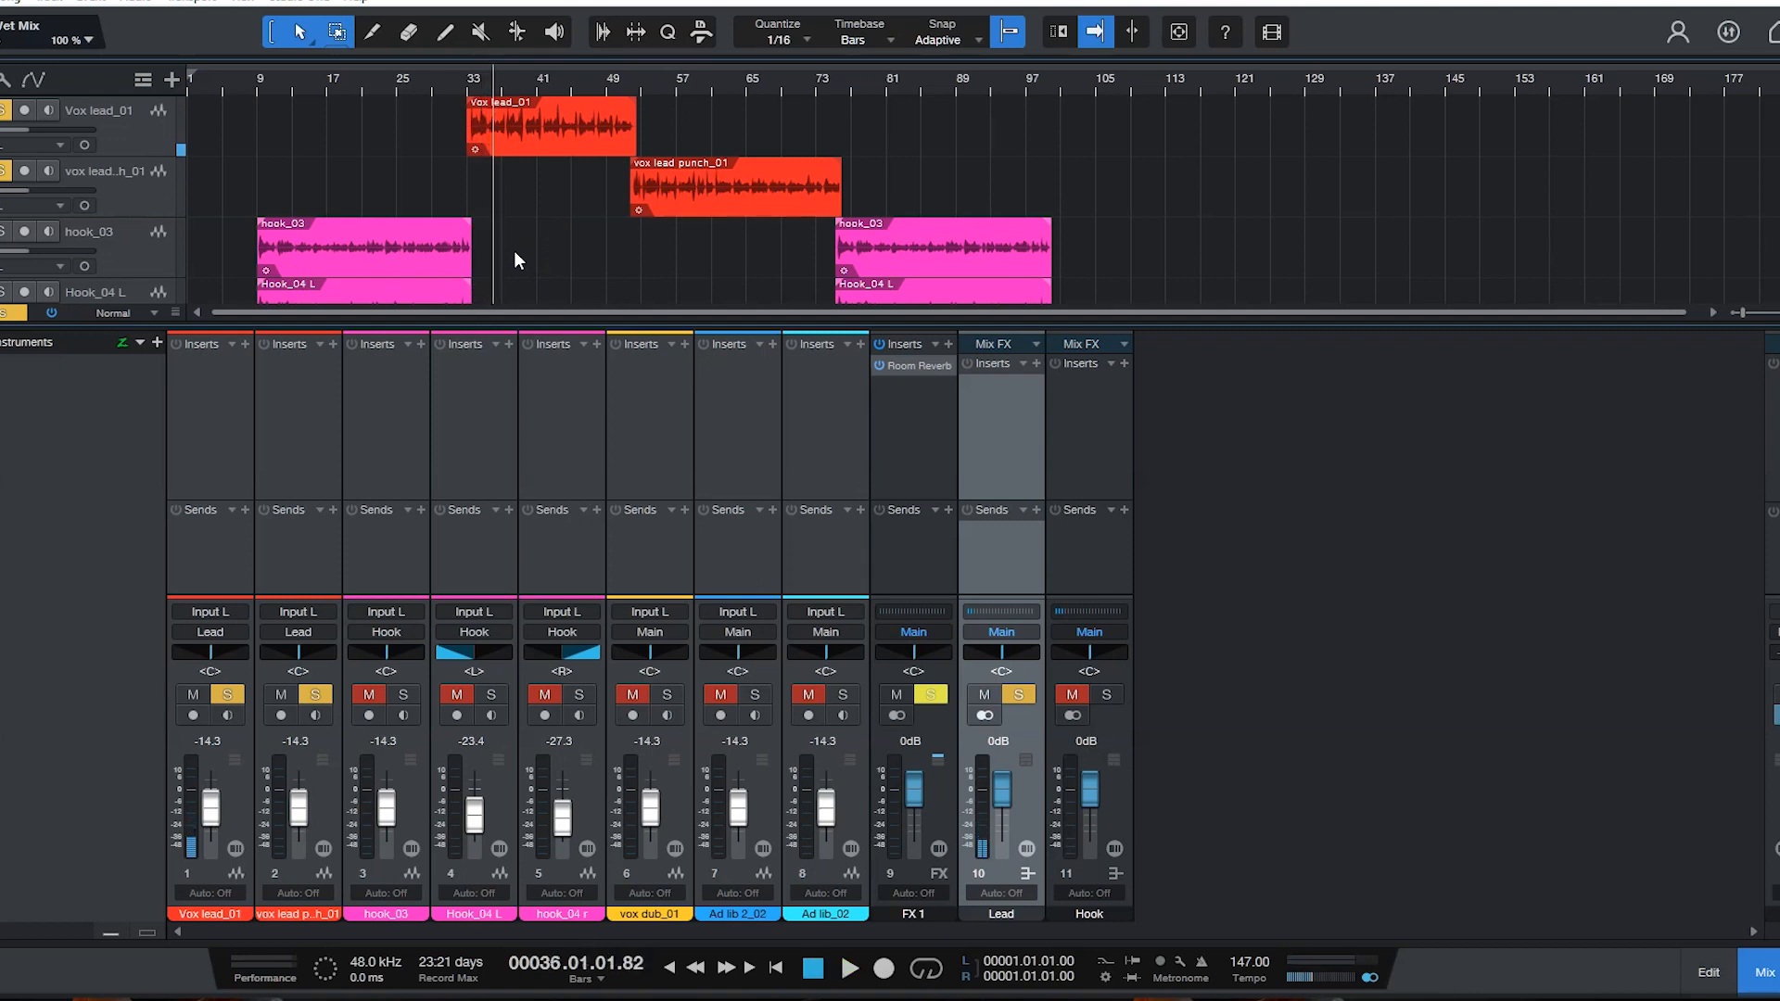
# Step: Rename the FX 1 channel as reverb
pyautogui.click(770, 365)
pyautogui.doubleClick(914, 914)
pyautogui.write('r')
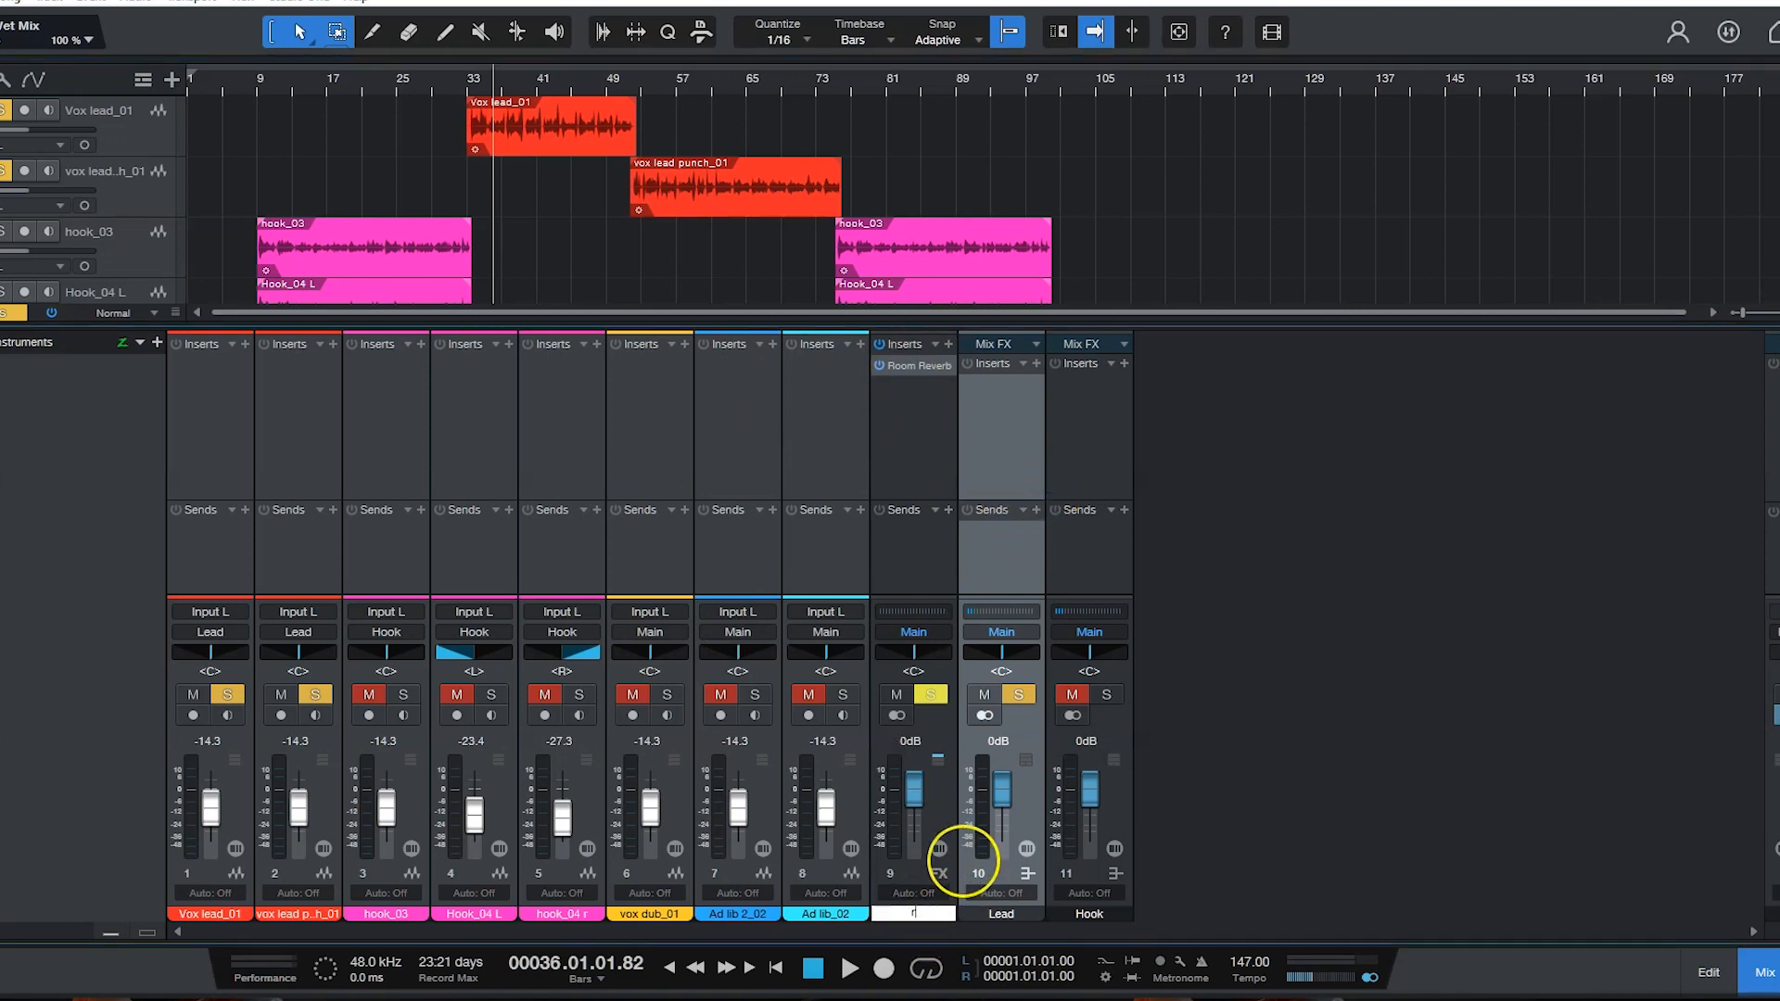
pyautogui.write('everb')
pyautogui.press('Return')
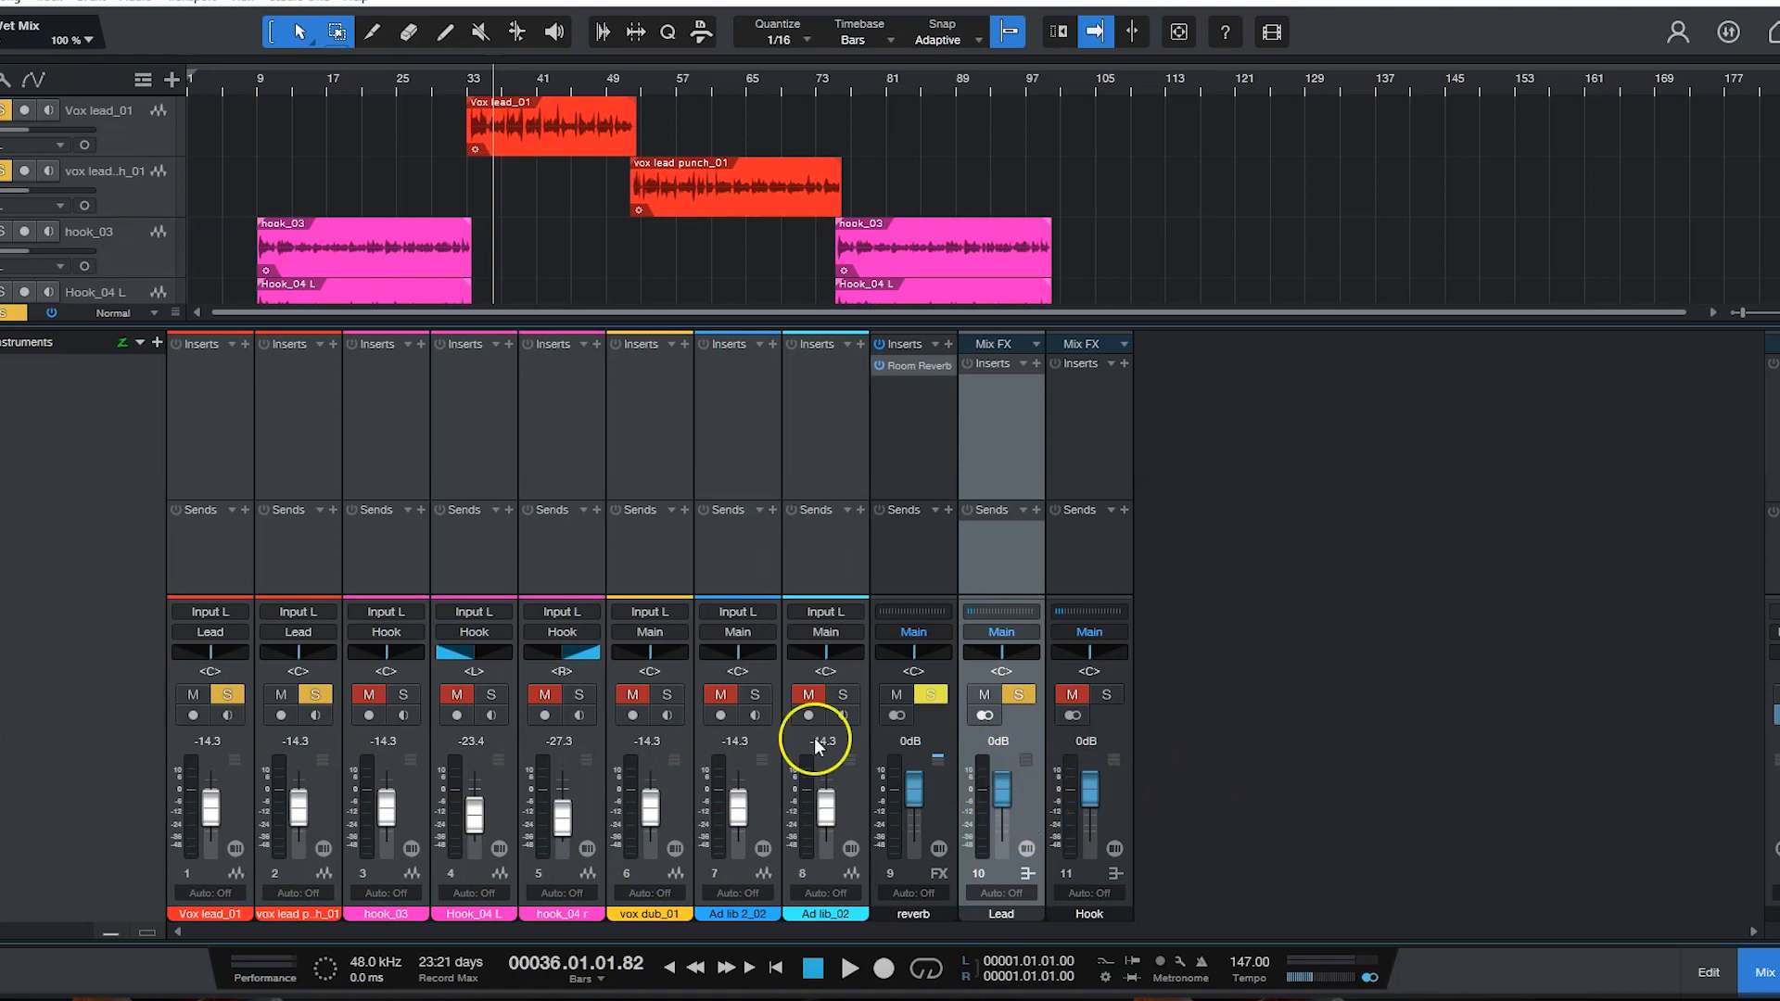
# Step: Add a send from the Lead bus to the reverb channel
pyautogui.click(492, 782)
pyautogui.click(586, 788)
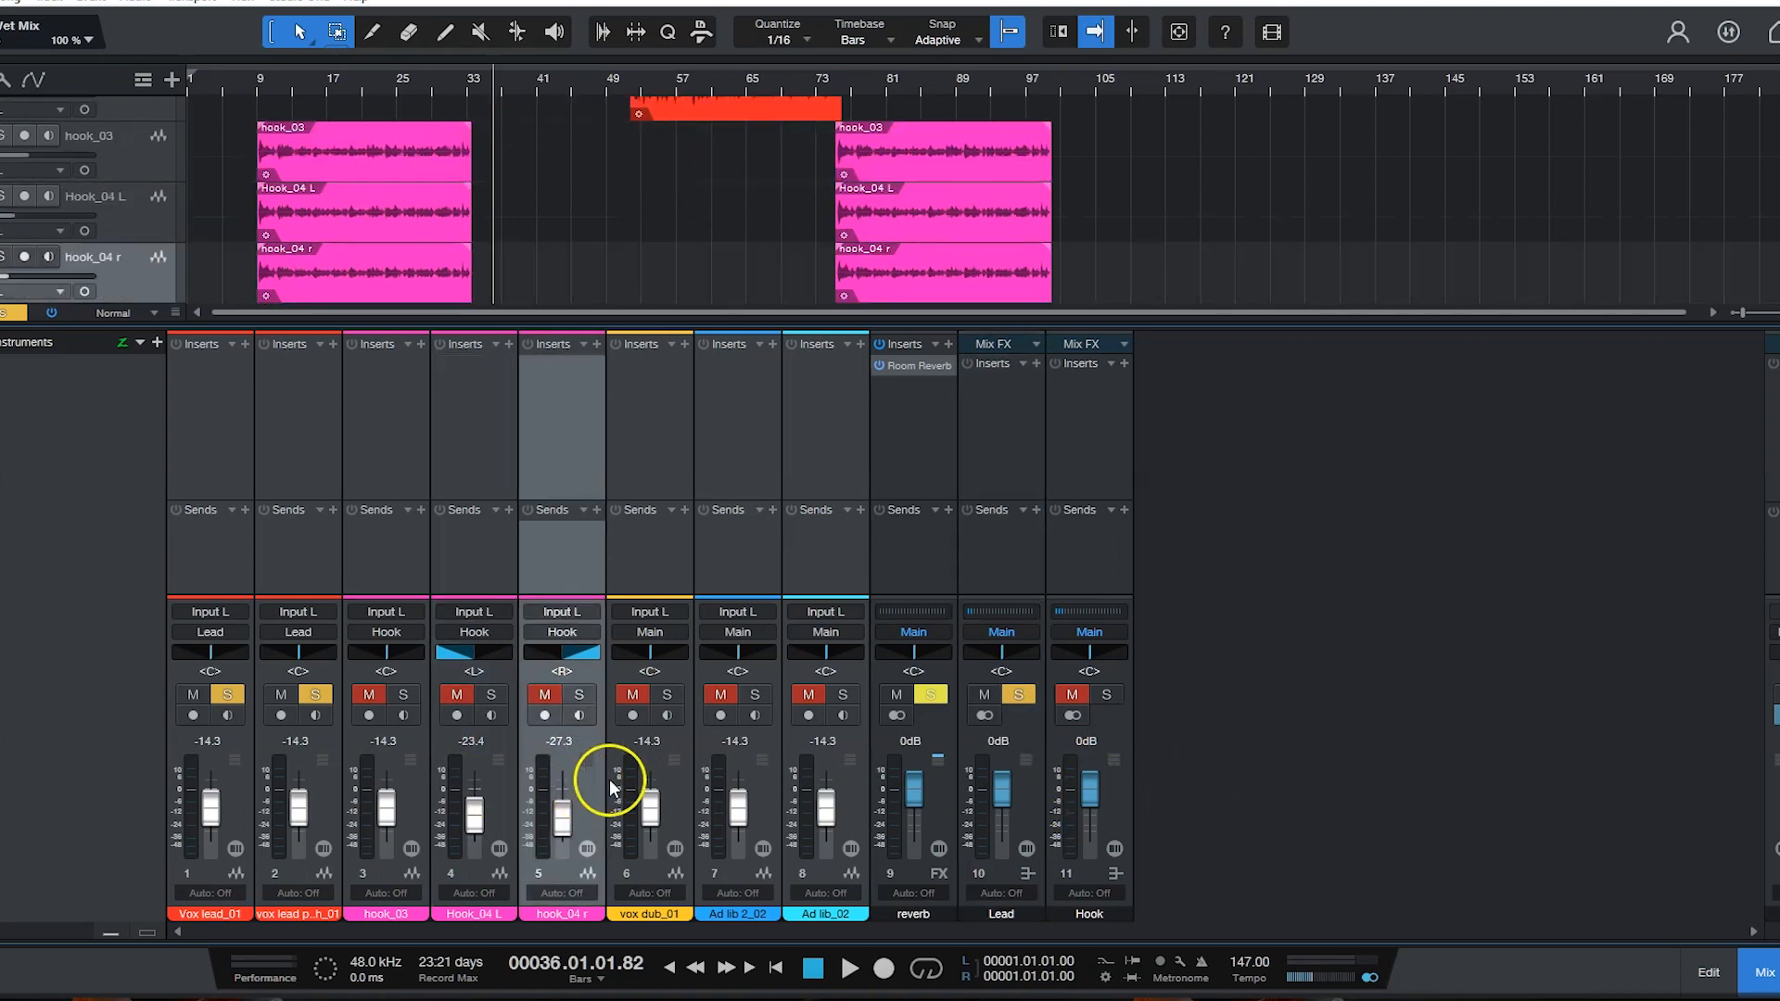
pyautogui.click(991, 785)
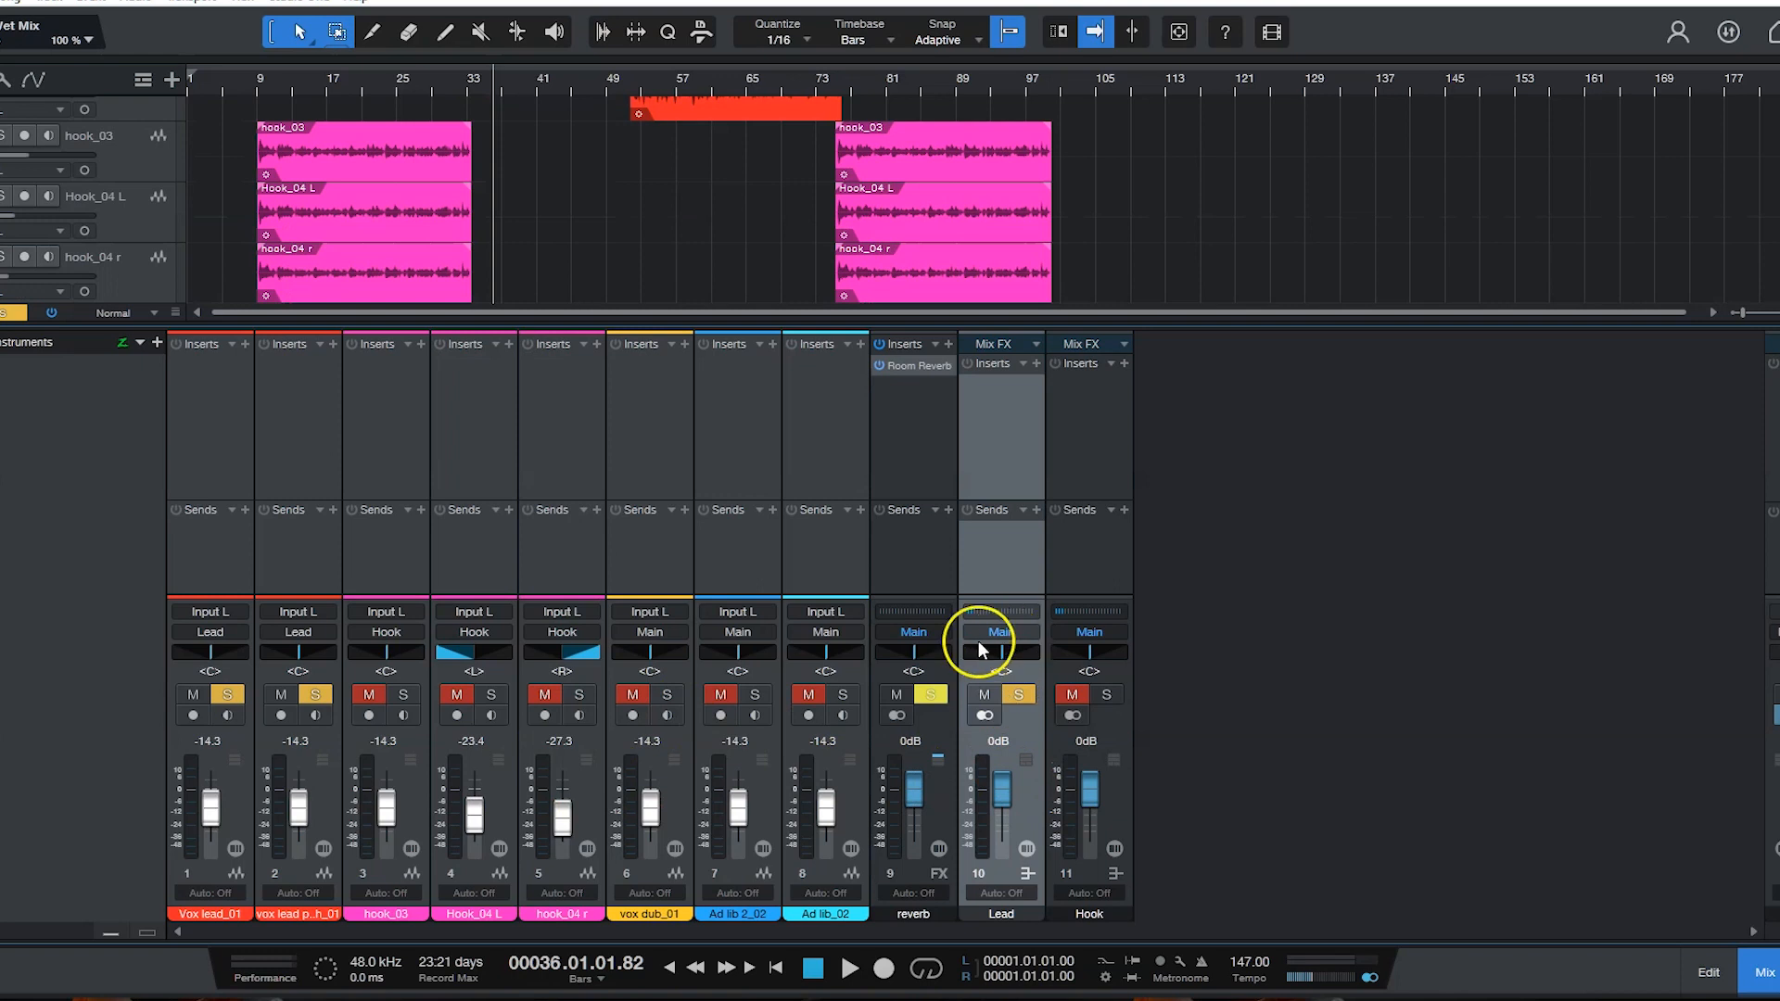
pyautogui.click(1036, 509)
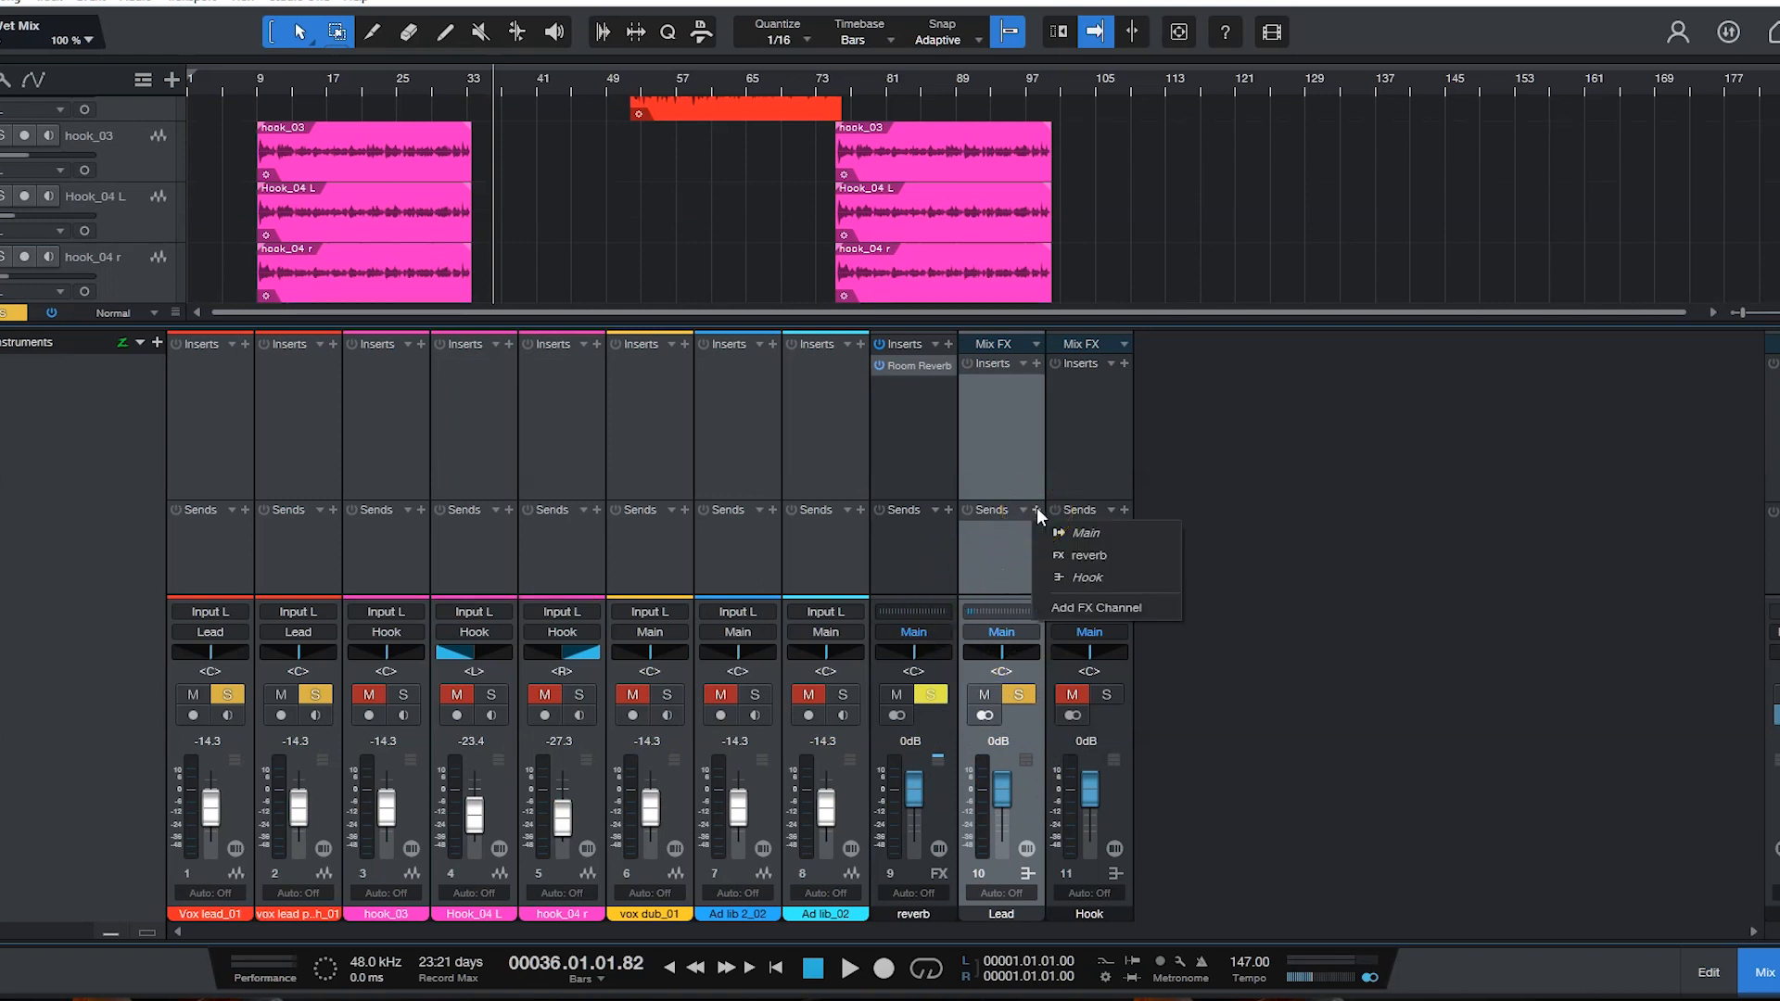
pyautogui.click(1105, 554)
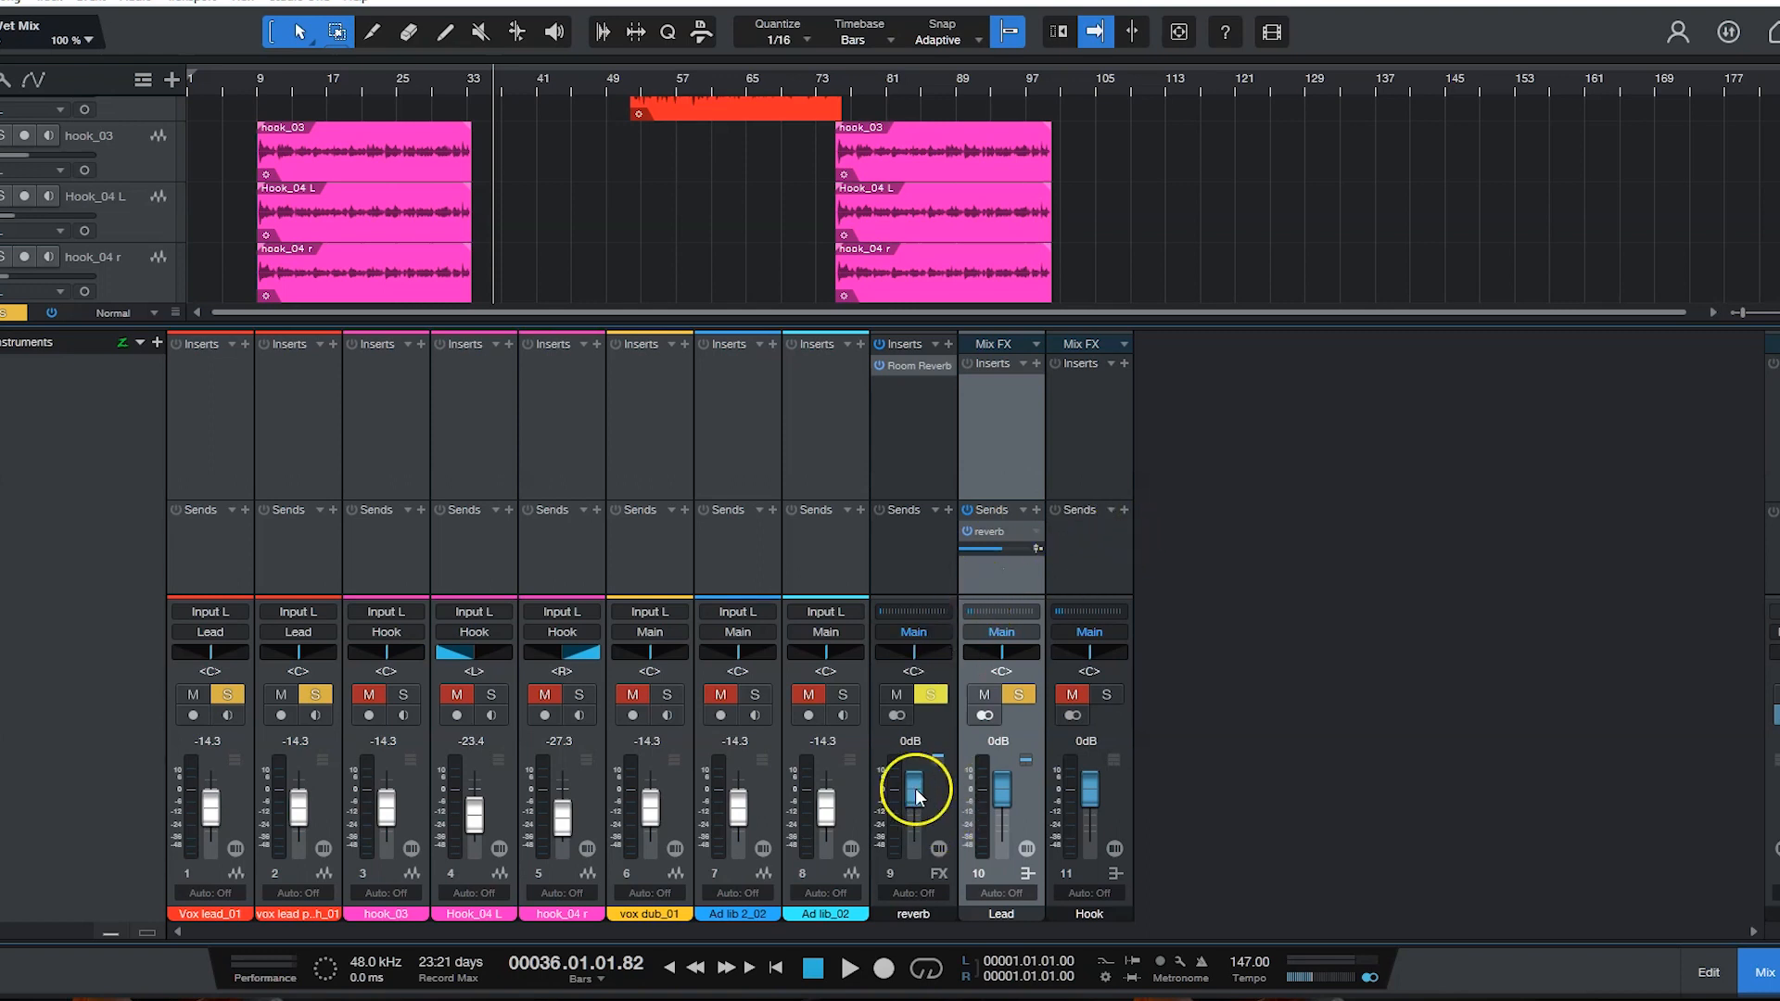
# Step: Audition the Lead bus's reverb send between about -10.4 and +5.1 during playback, leaving its level at +2.6
pyautogui.click(999, 549)
pyautogui.moveTo(999, 549)
pyautogui.mouseDown()
pyautogui.moveTo(1027, 549)
pyautogui.moveTo(998, 548)
pyautogui.mouseUp()
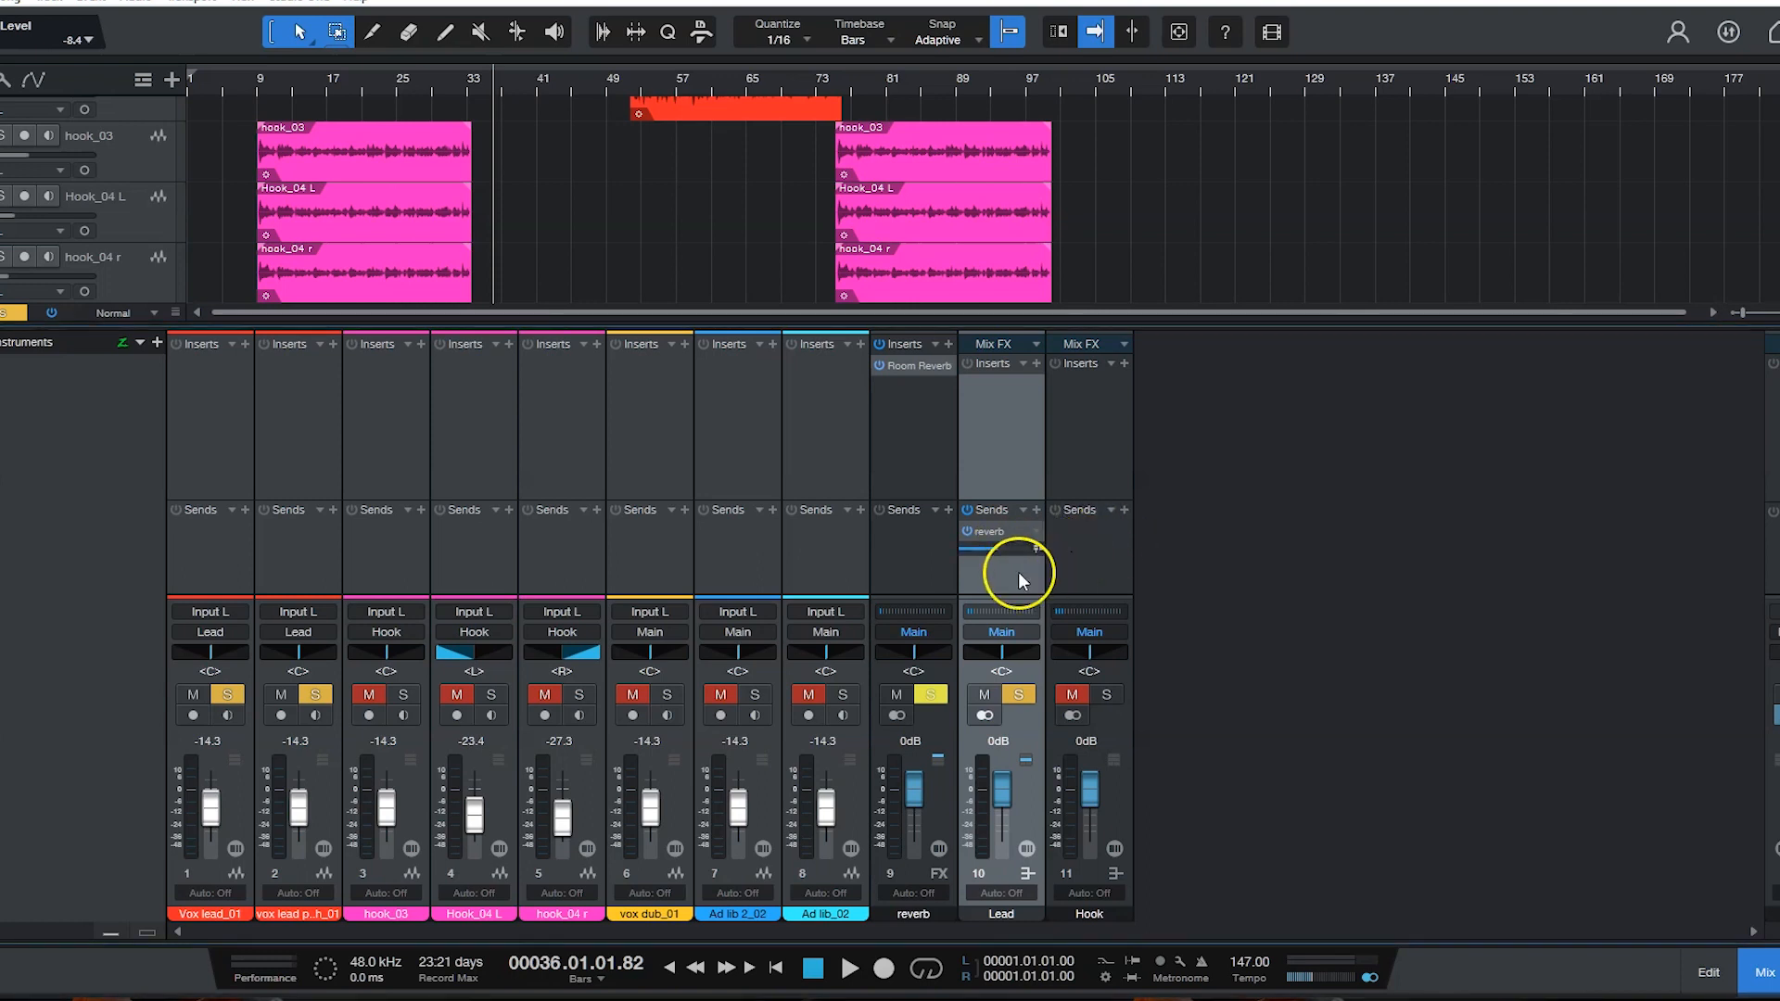
pyautogui.moveTo(998, 547); pyautogui.dragTo(1005, 547)
pyautogui.moveTo(991, 556); pyautogui.dragTo(1020, 546)
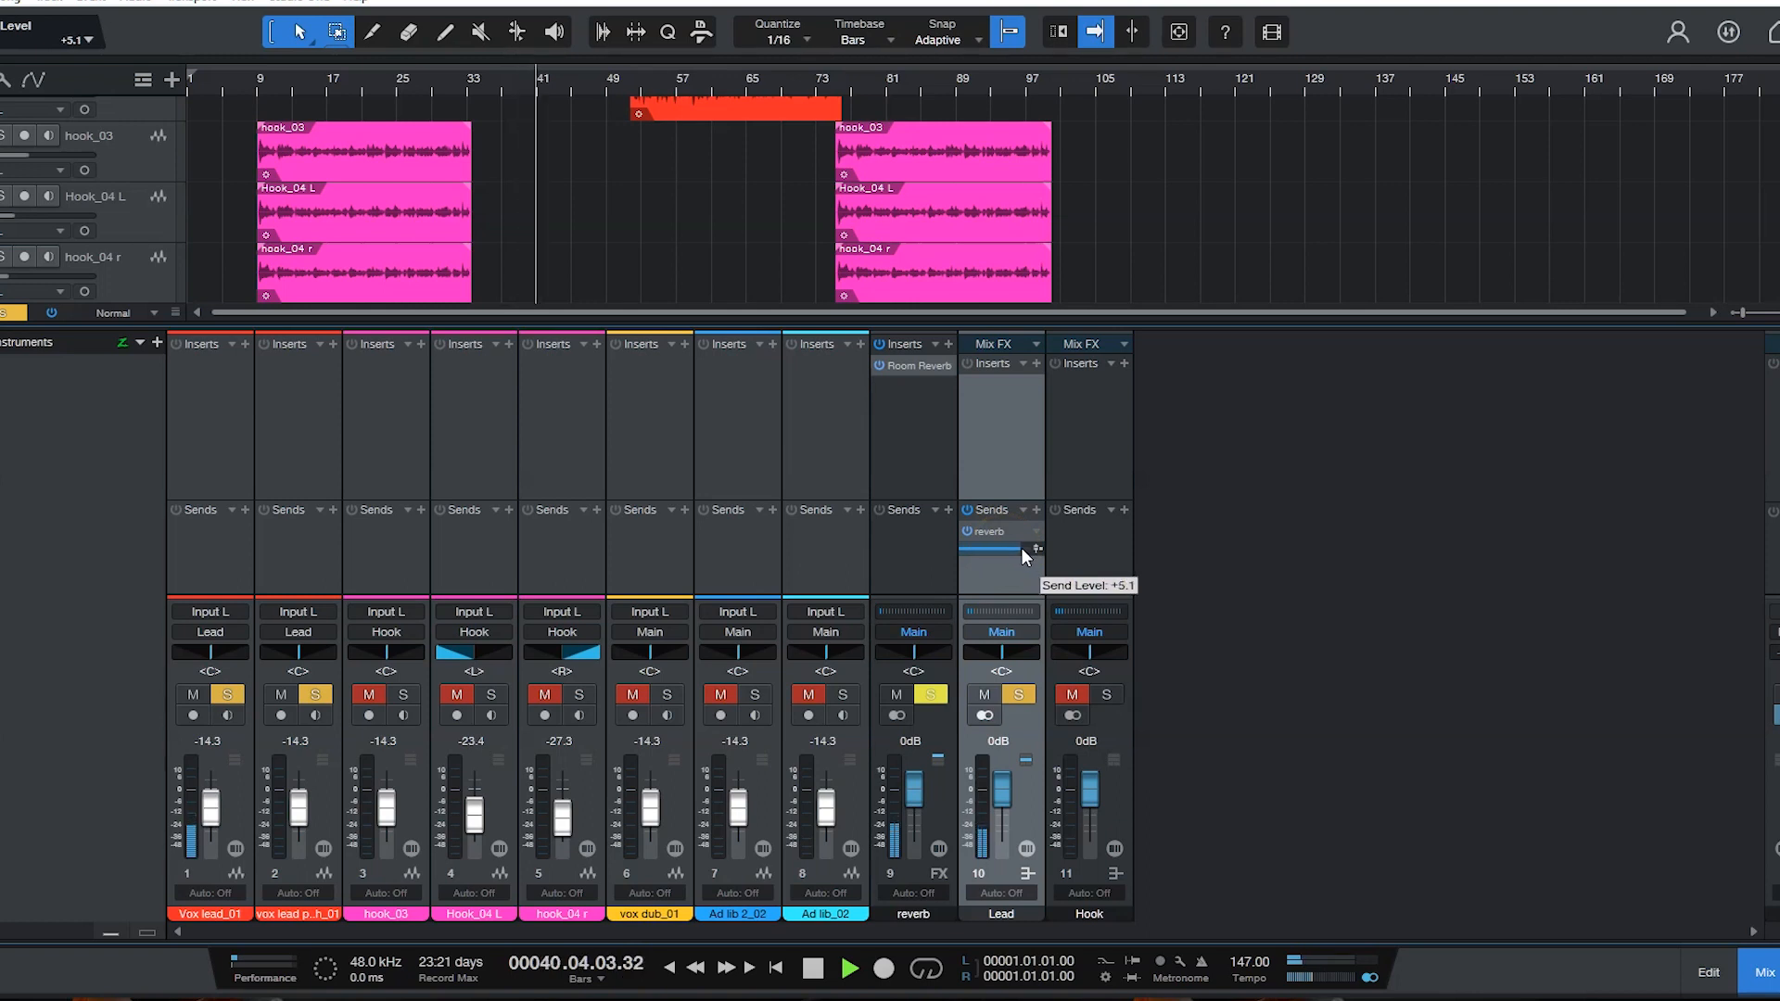
pyautogui.moveTo(1022, 548)
pyautogui.mouseDown()
pyautogui.moveTo(980, 551)
pyautogui.moveTo(996, 548)
pyautogui.mouseUp()
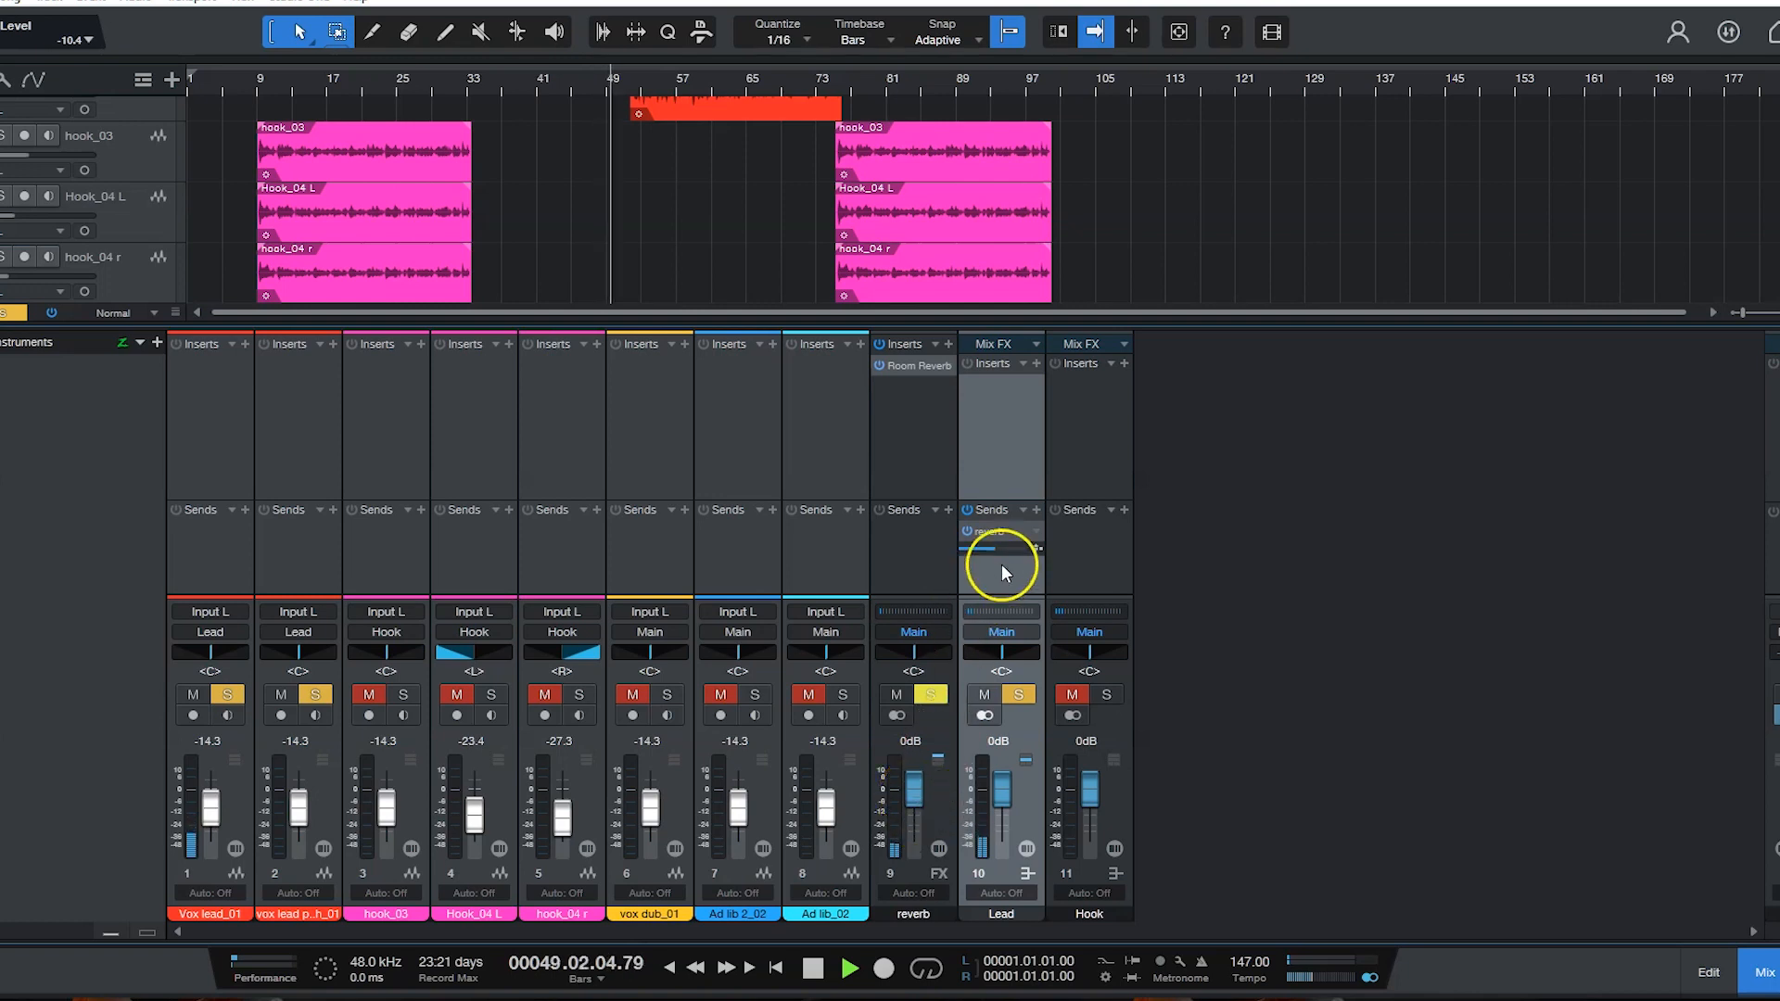
pyautogui.moveTo(993, 552); pyautogui.dragTo(1016, 553)
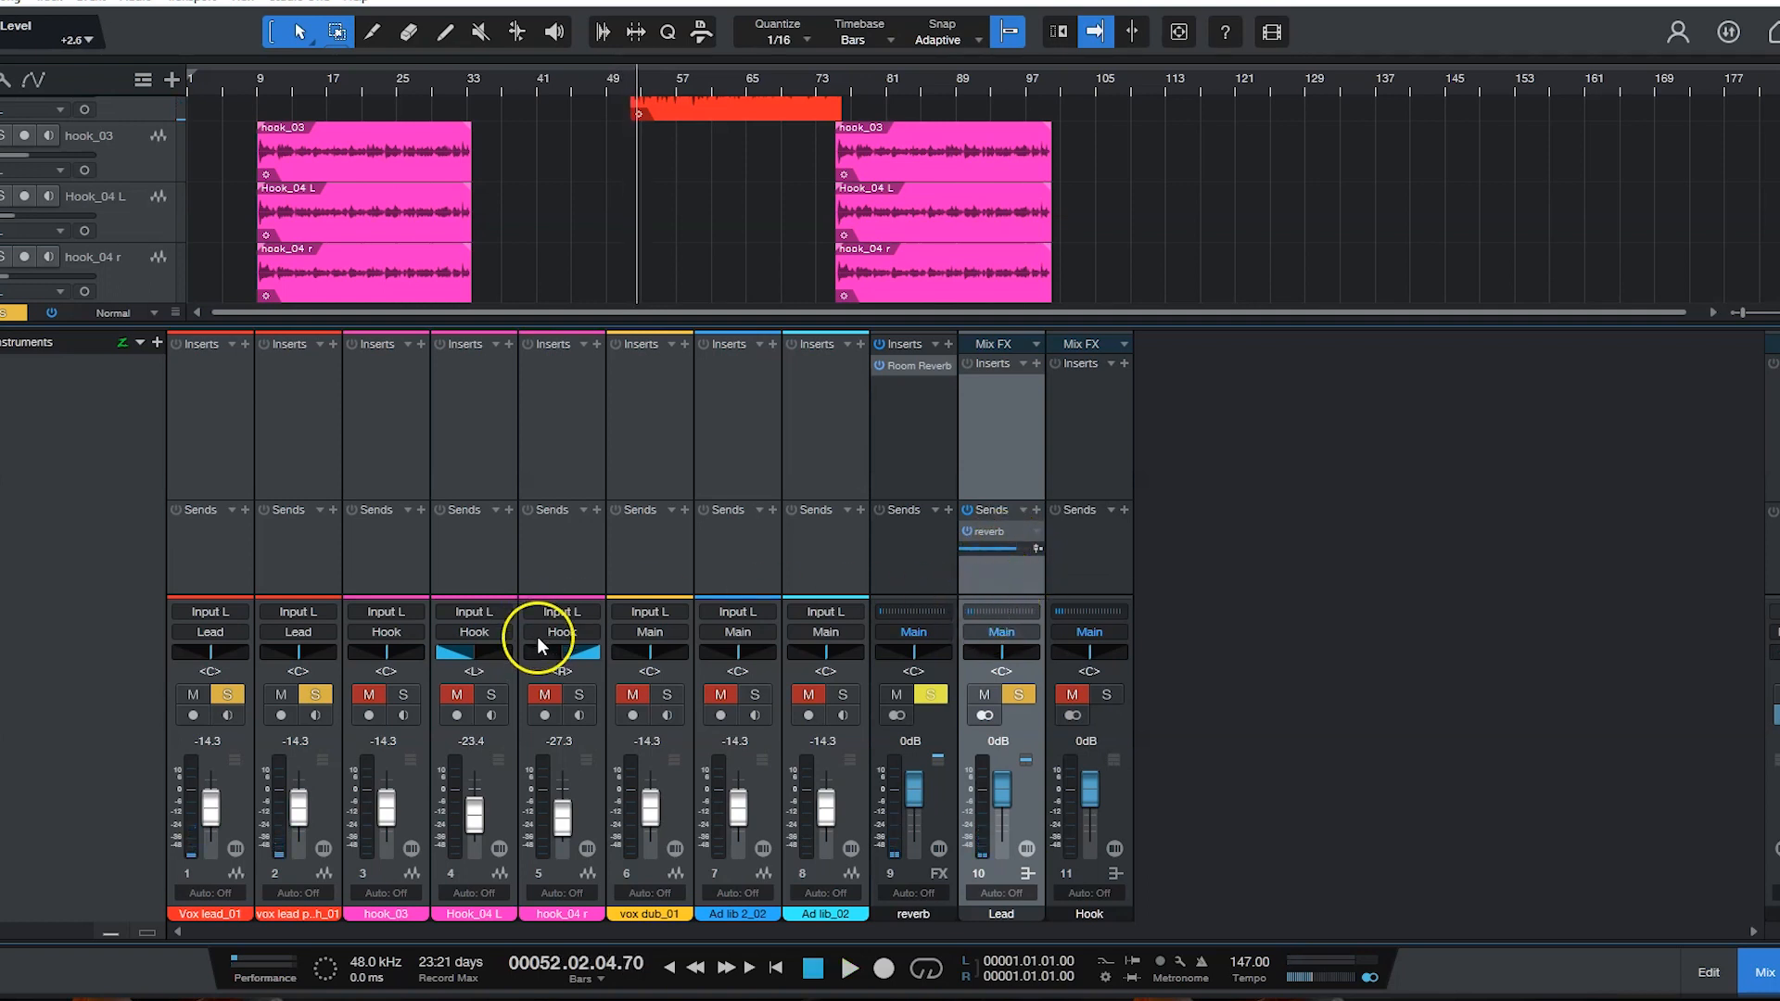
# Step: Solo the hook_03 track and briefly play back its first clip from around bar 9
pyautogui.click(410, 691)
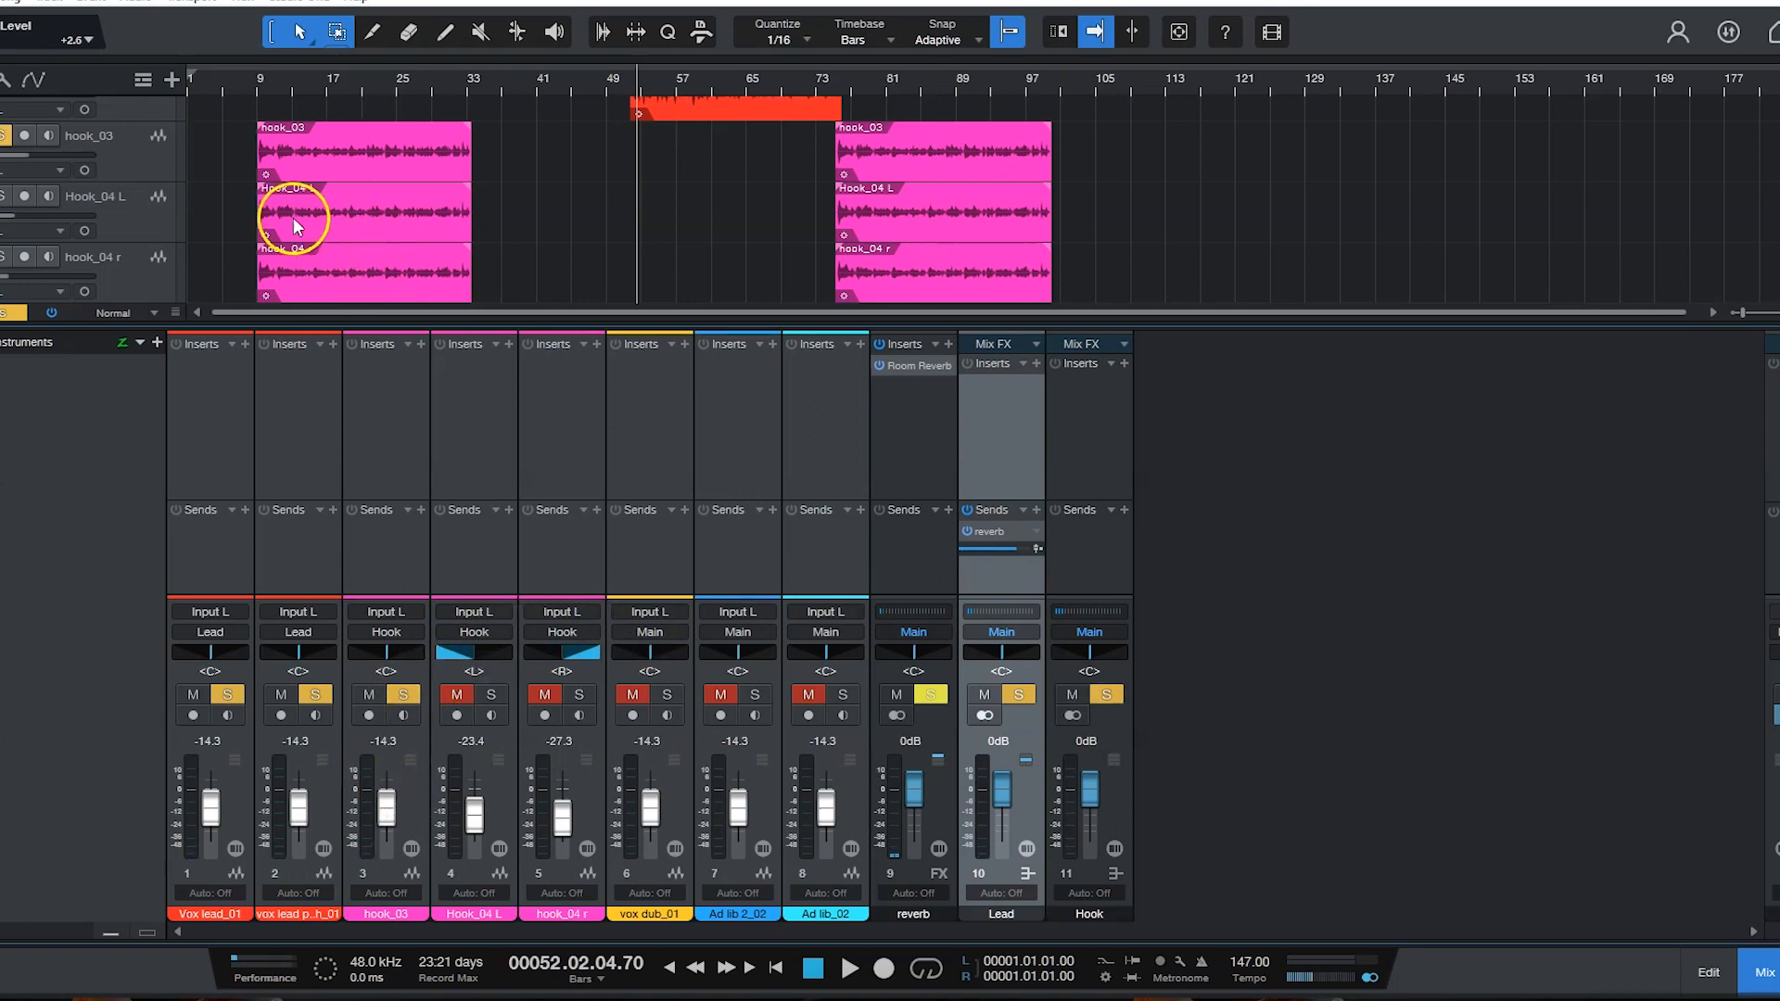
pyautogui.scroll(2, 293, 216)
pyautogui.click(254, 80)
pyautogui.press('space')
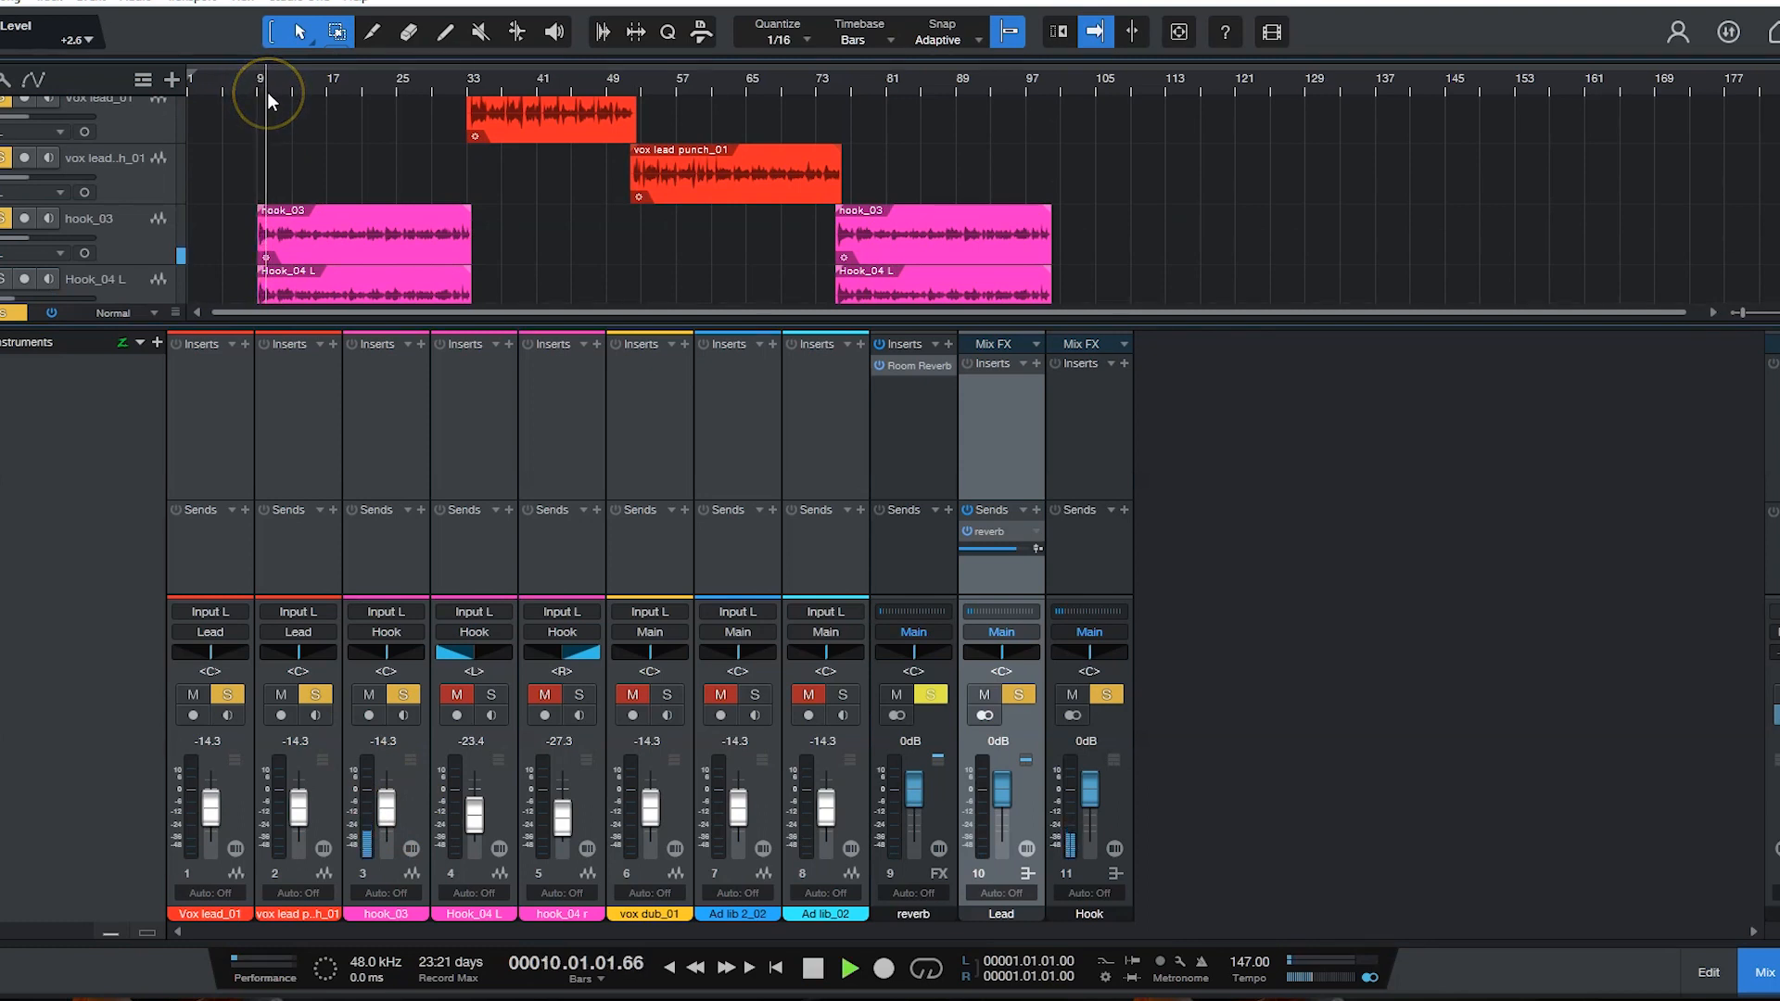
pyautogui.press('space')
pyautogui.click(285, 139)
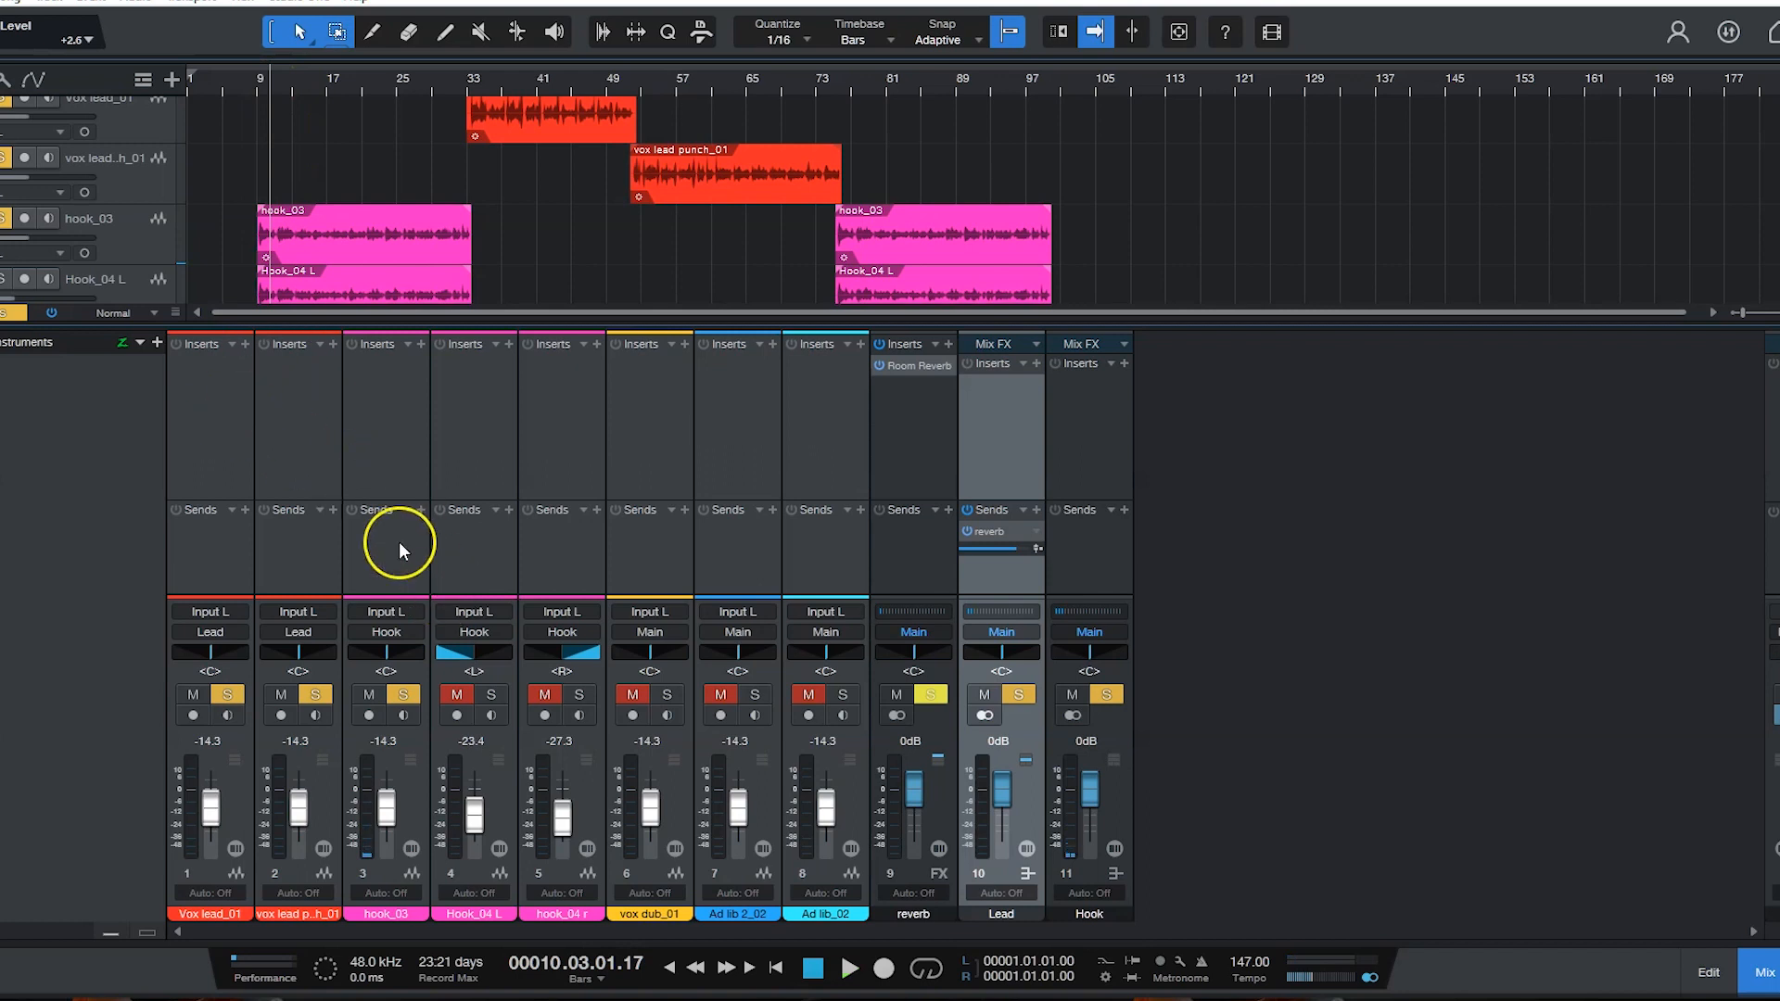
pyautogui.scroll(1, 109, 291)
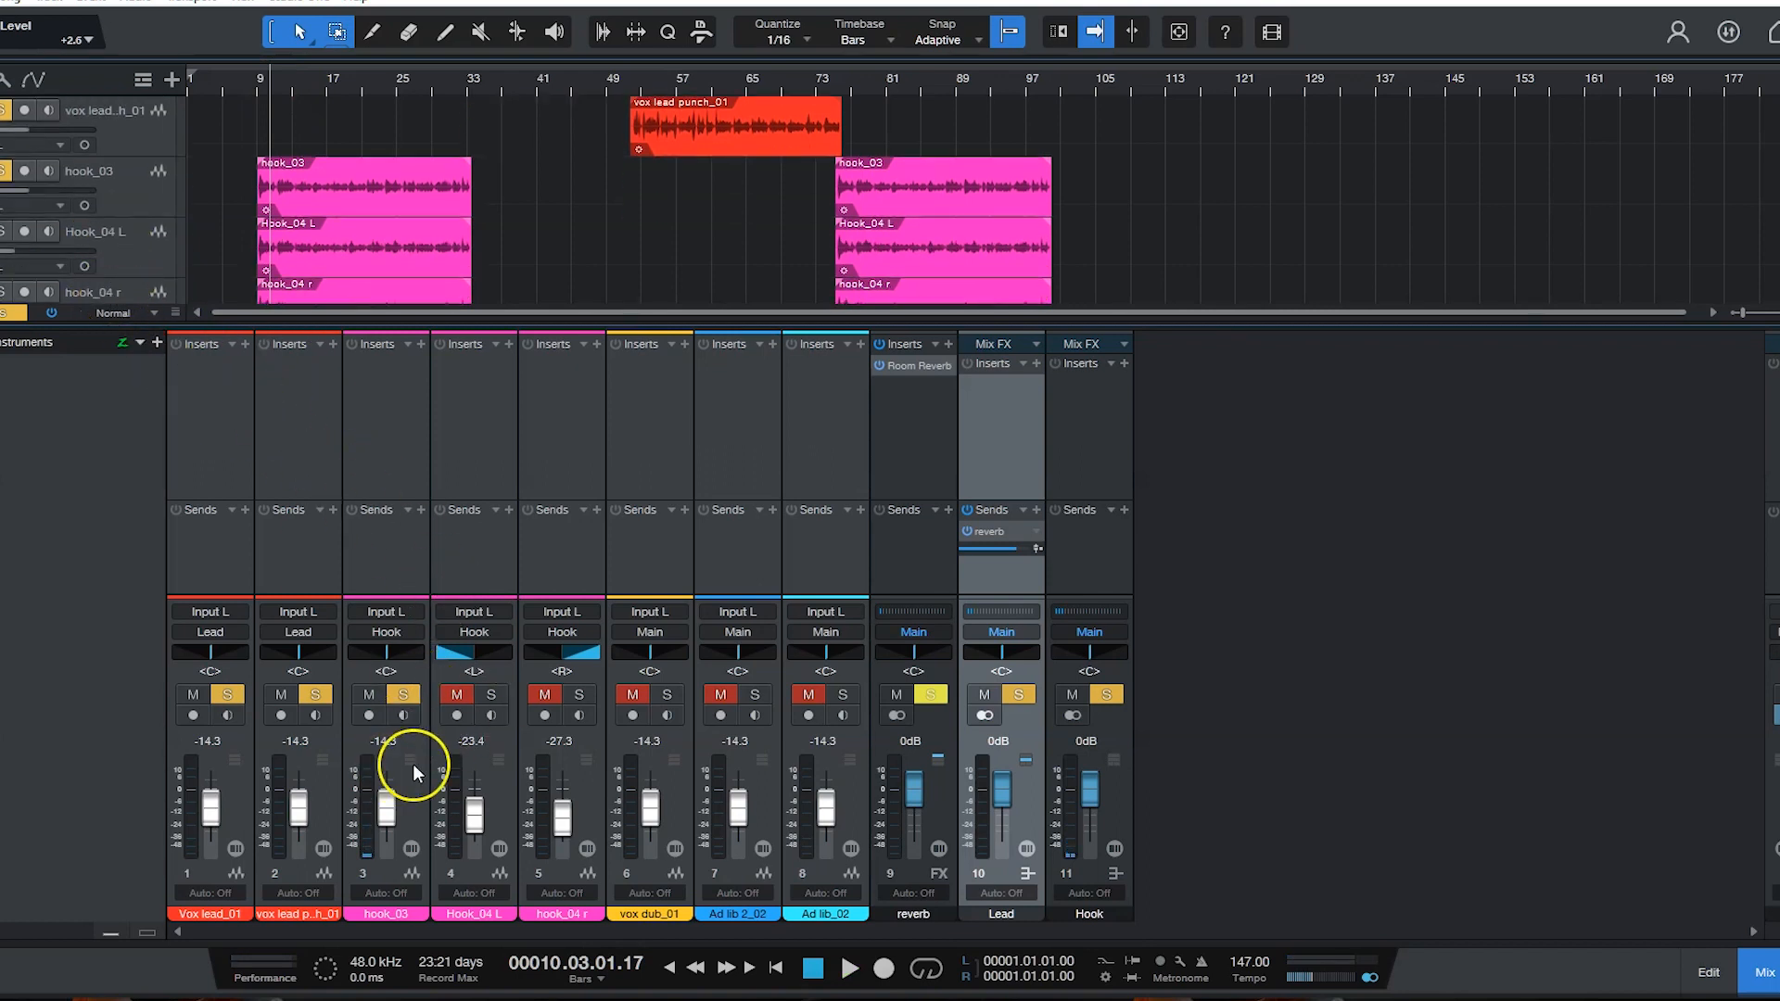
pyautogui.click(512, 767)
pyautogui.click(581, 777)
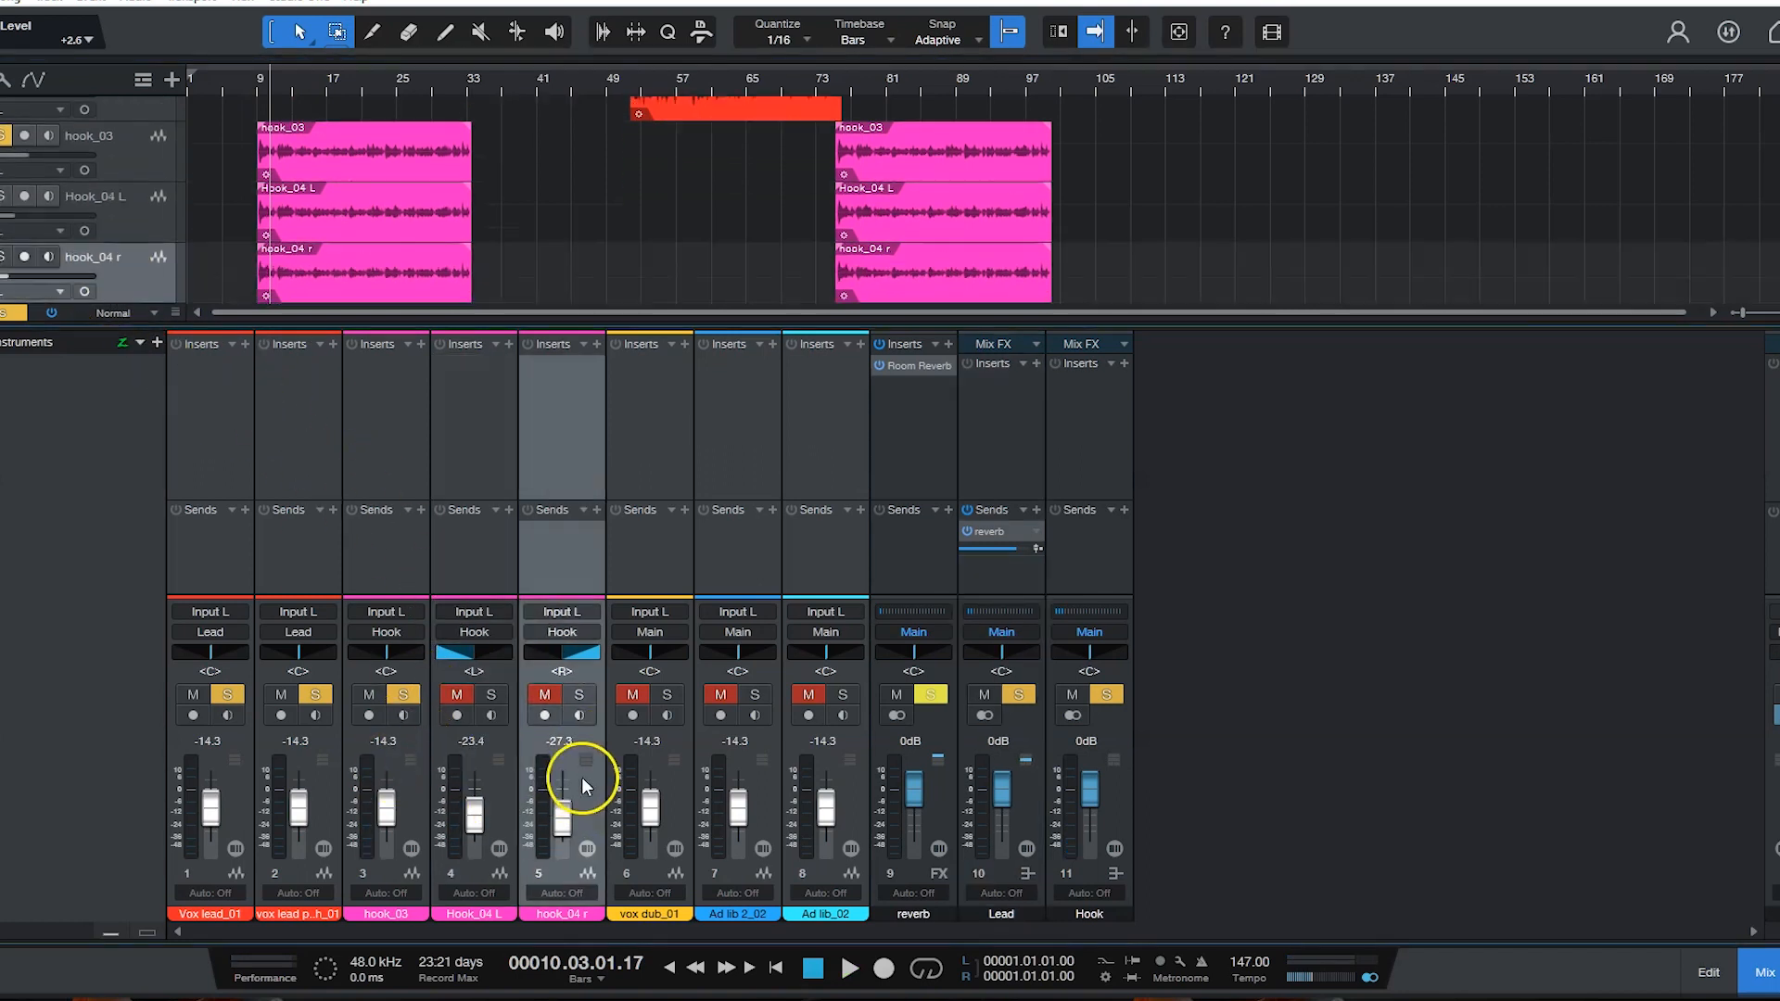
pyautogui.click(504, 788)
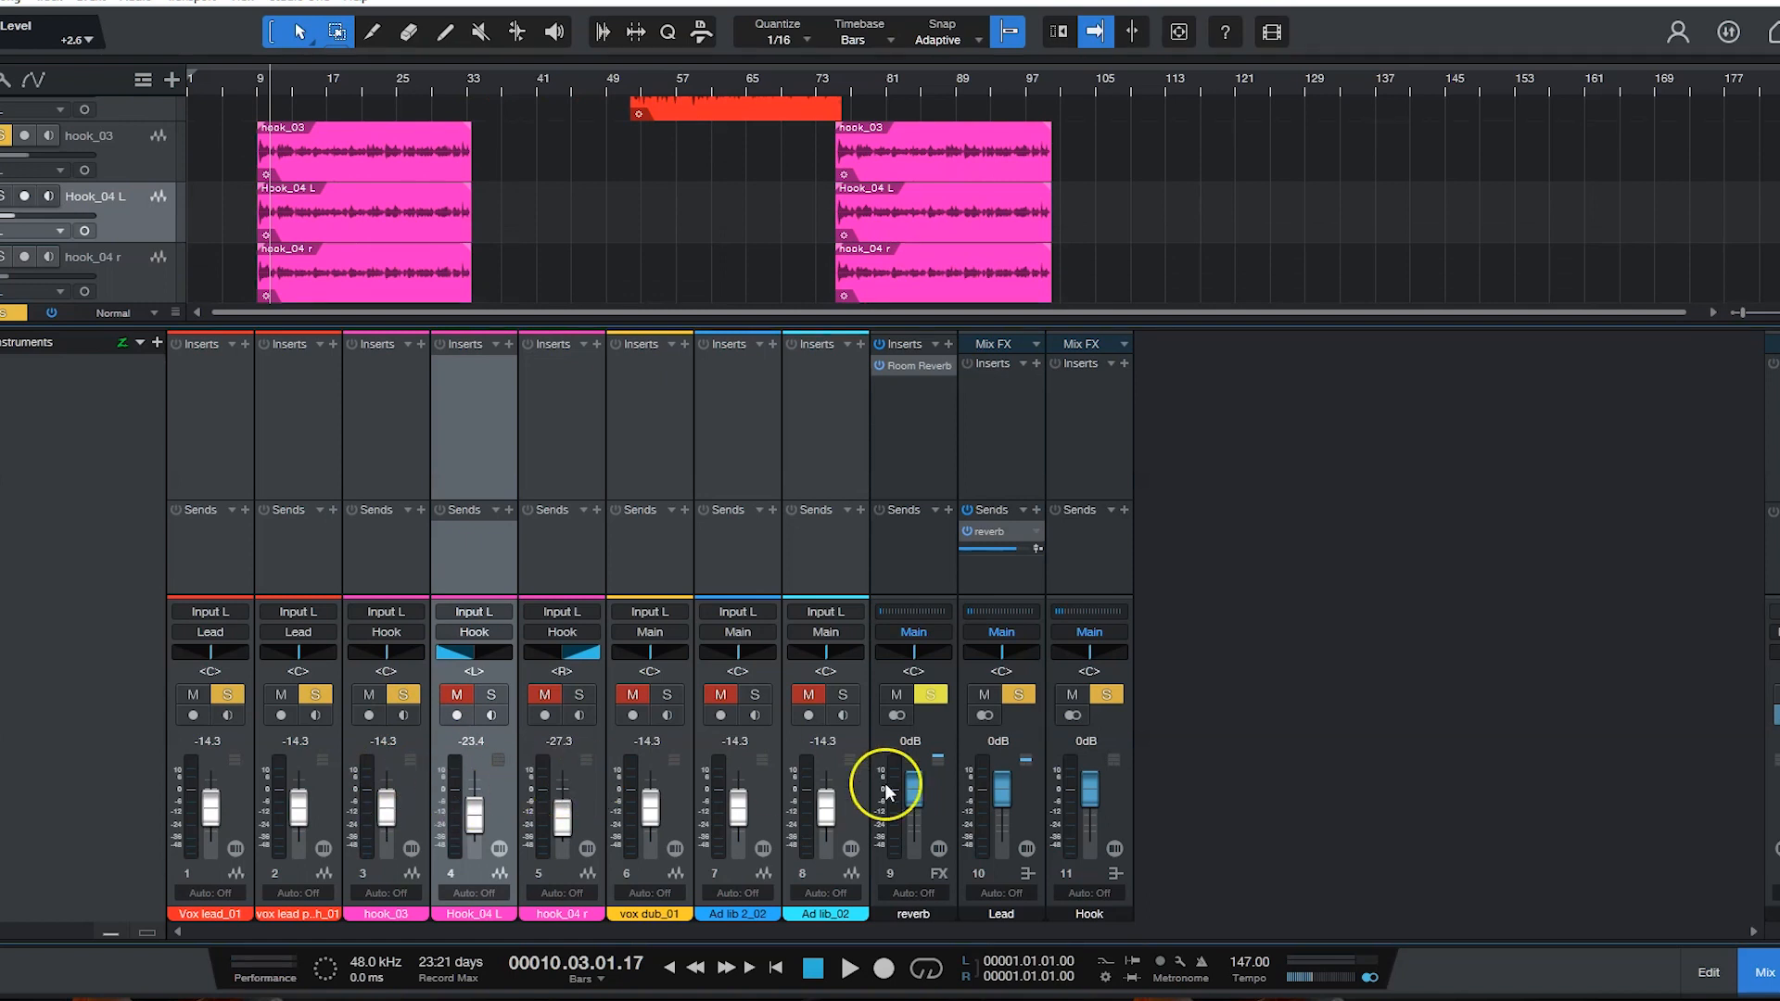
pyautogui.click(1114, 801)
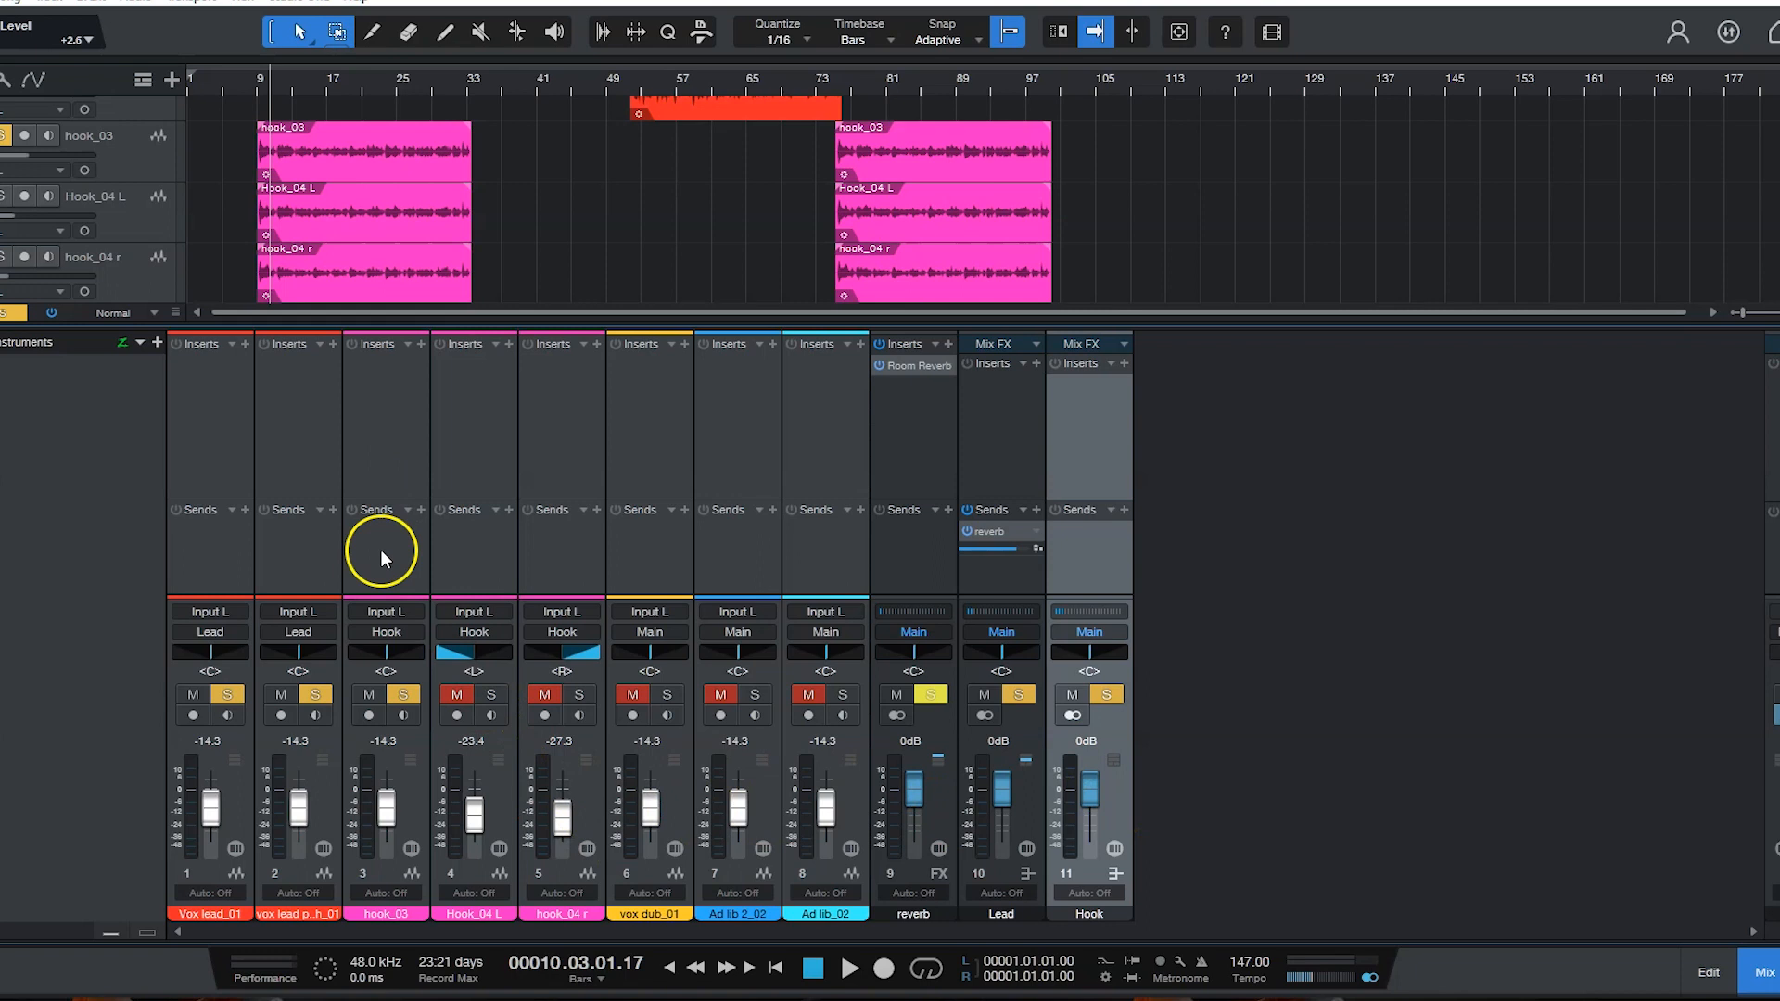
pyautogui.click(419, 799)
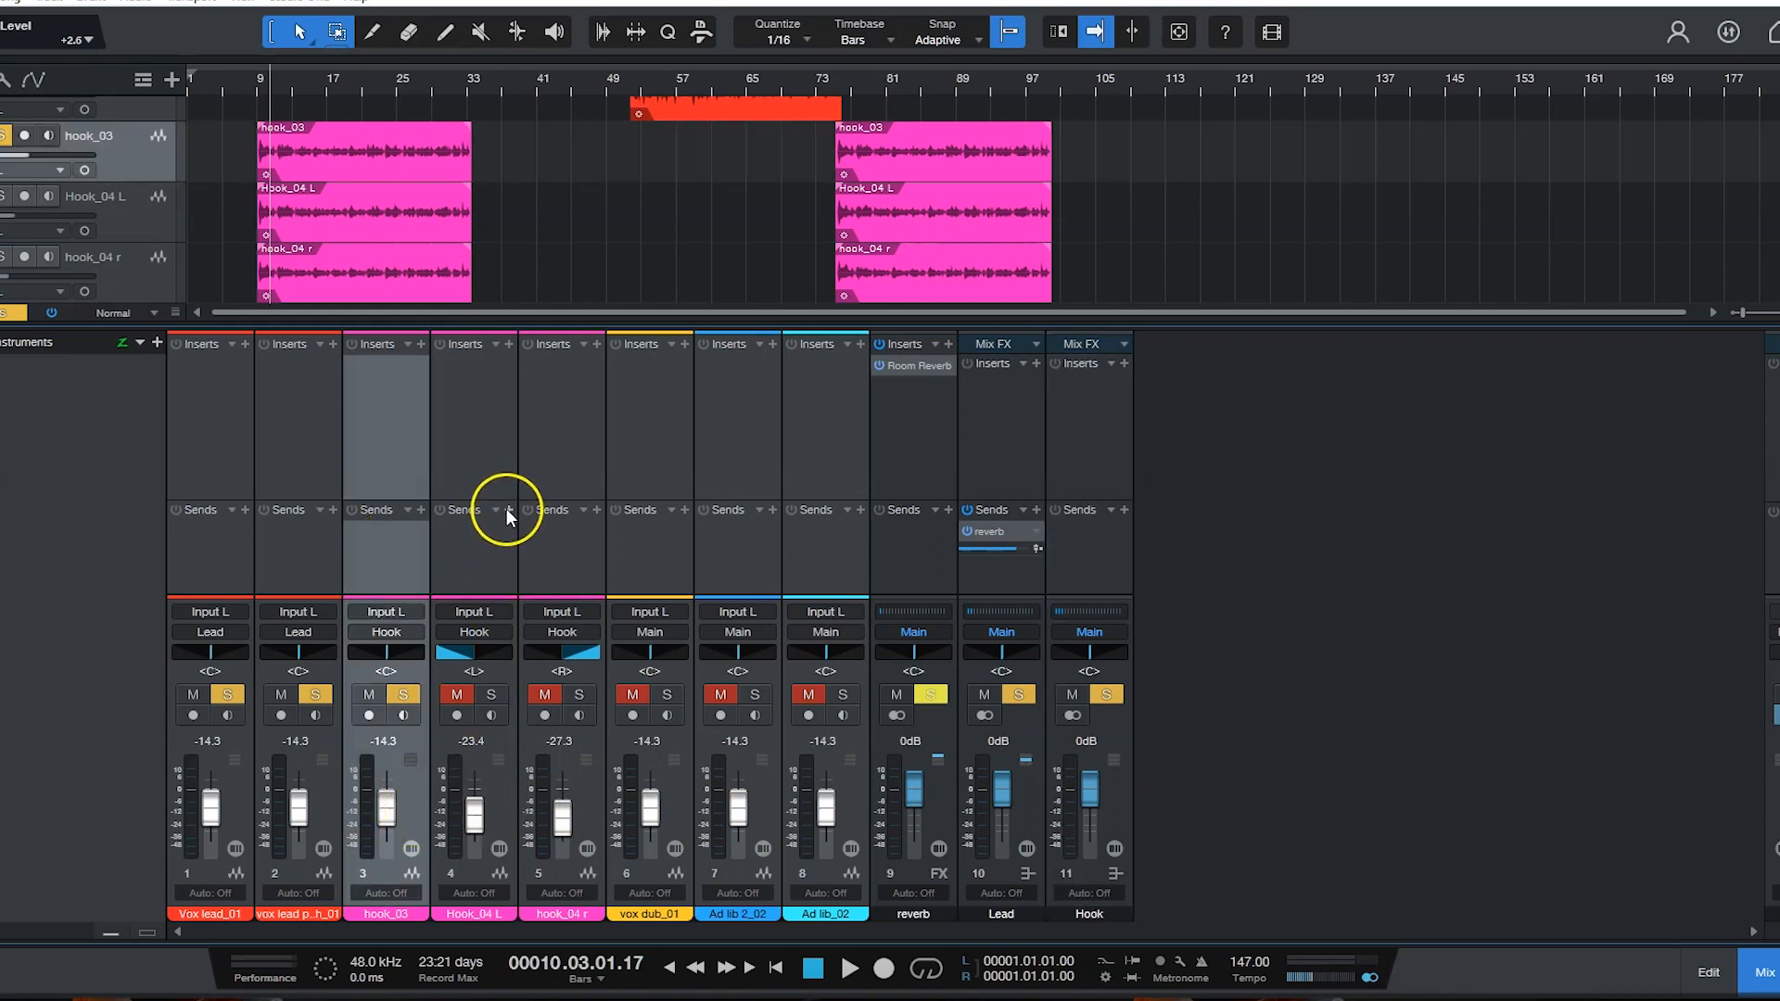
# Step: Solo the Hook_04 L and hook_04 r tracks and add a send to the reverb channel on each
pyautogui.click(491, 695)
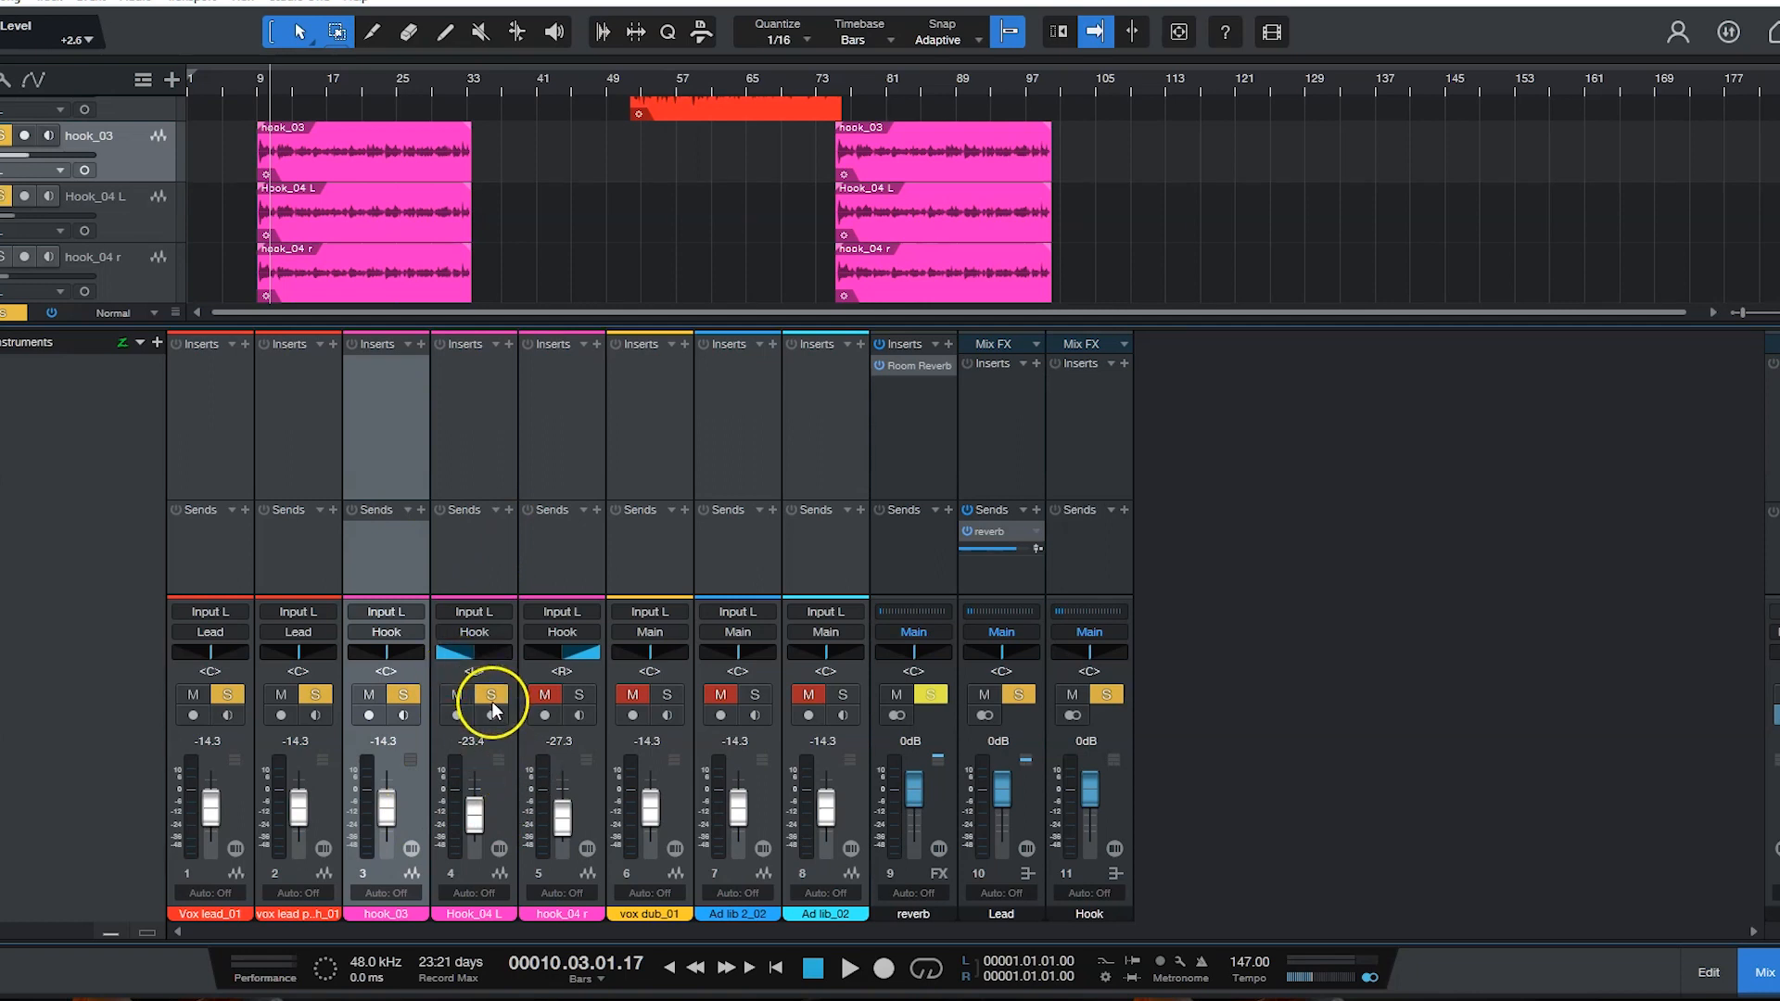
pyautogui.click(509, 510)
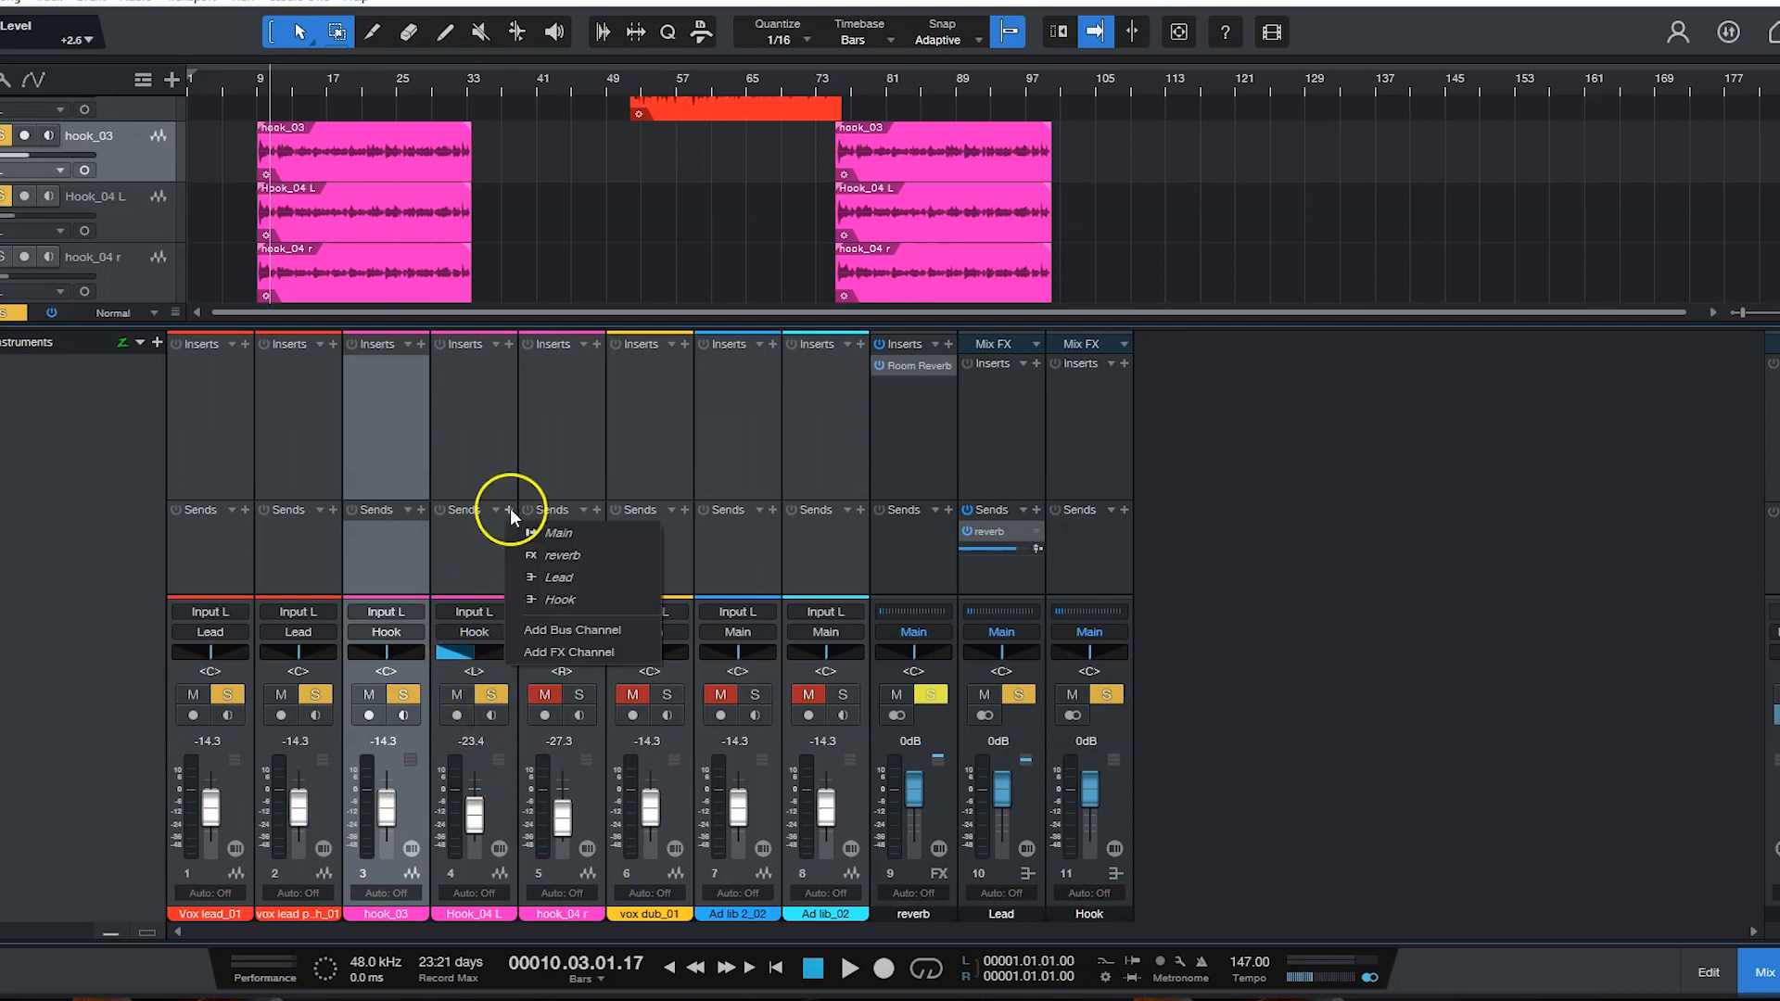
pyautogui.click(581, 547)
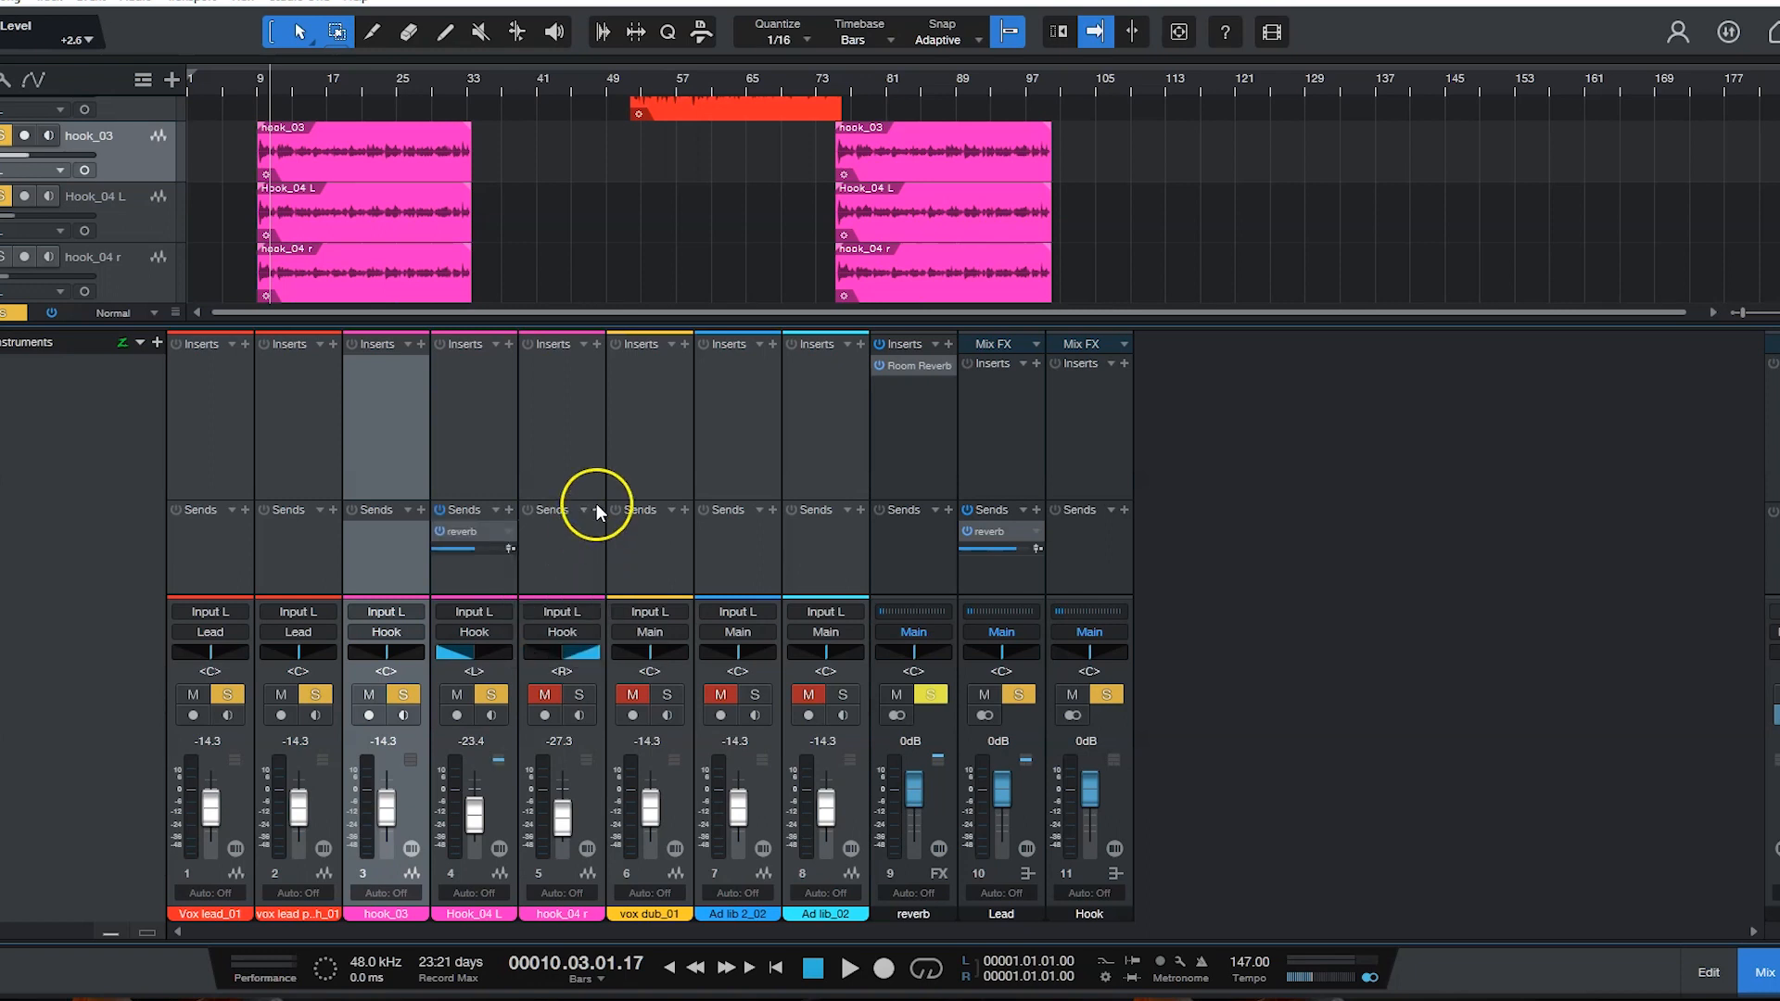
pyautogui.click(597, 510)
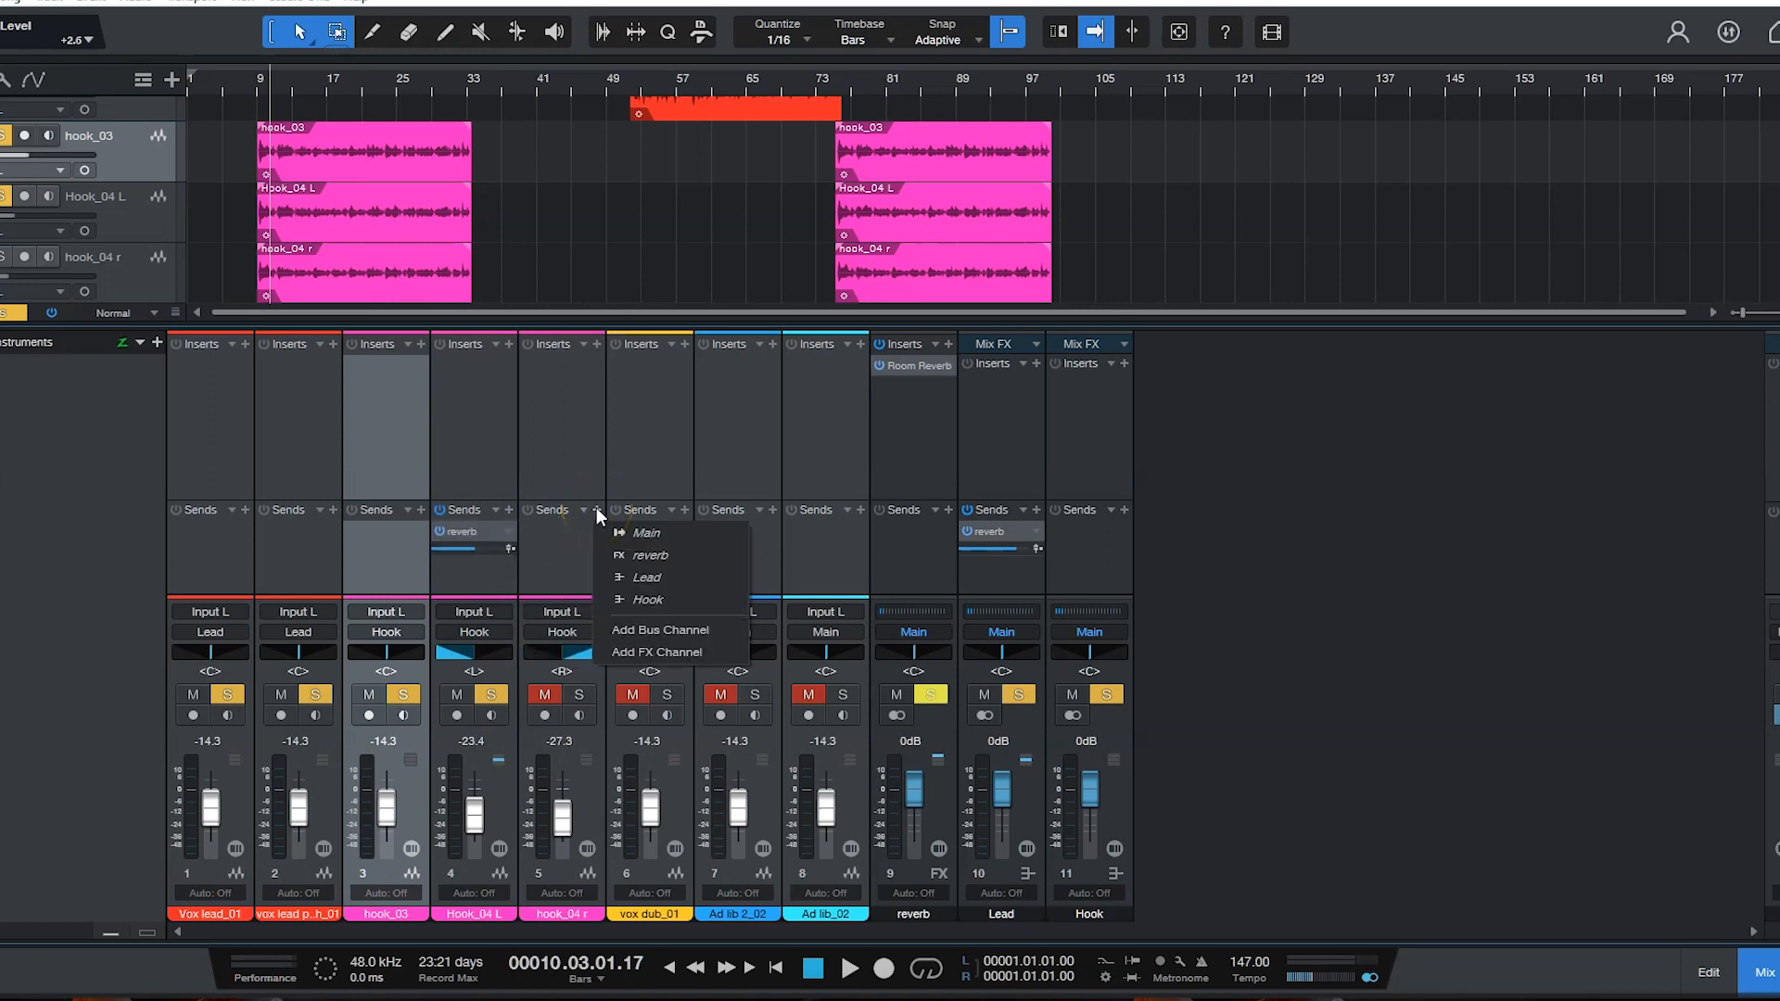
pyautogui.click(628, 557)
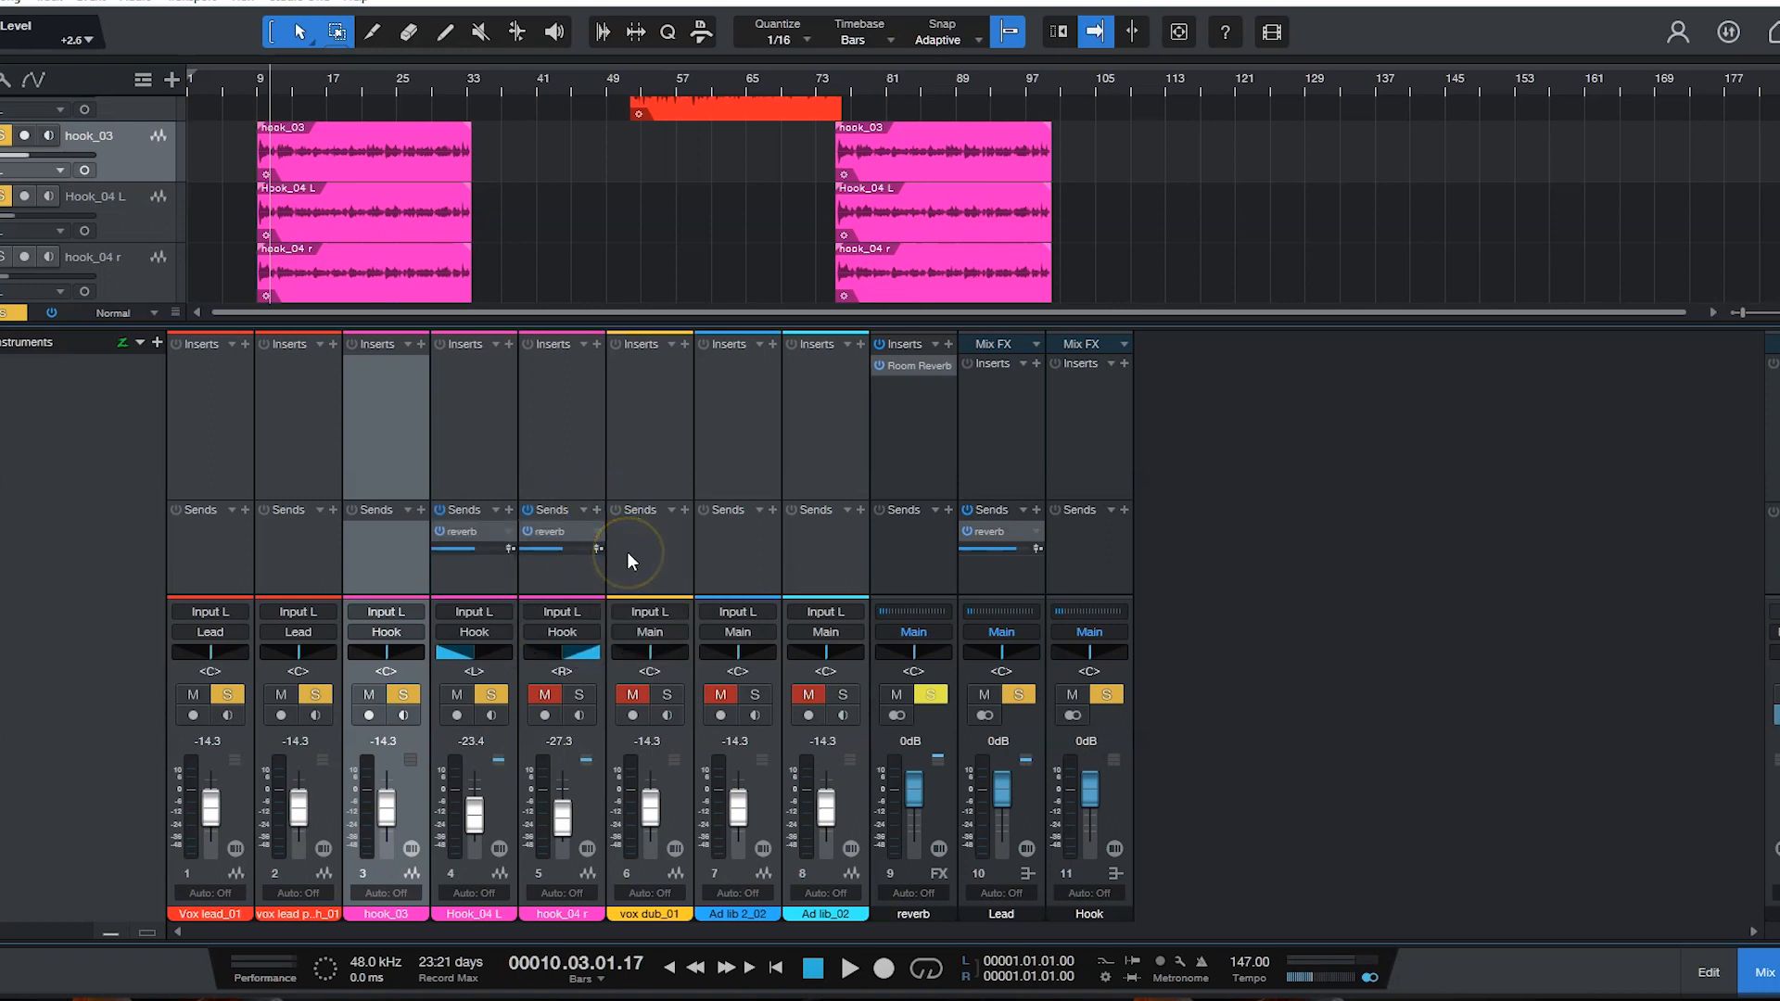
pyautogui.click(548, 693)
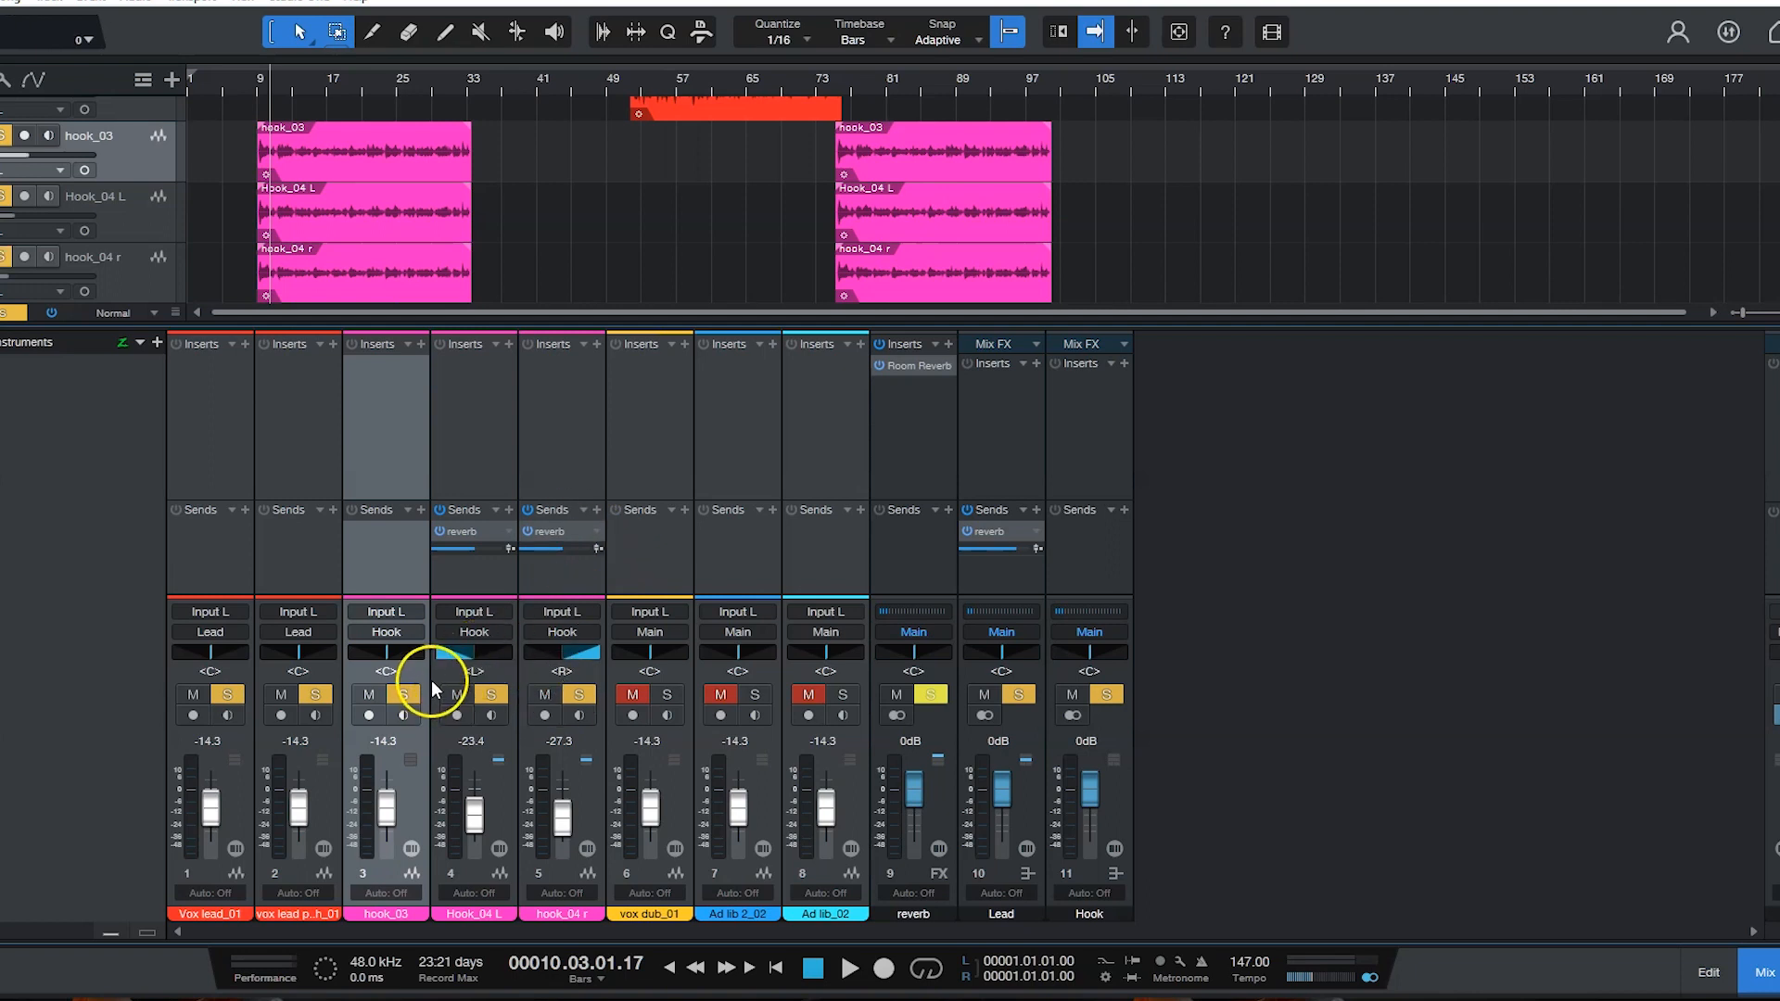
# Step: Play back the hook and toggle the mutes of Hook_04 L and hook_04 r to compare them, leaving both audible
pyautogui.press('space')
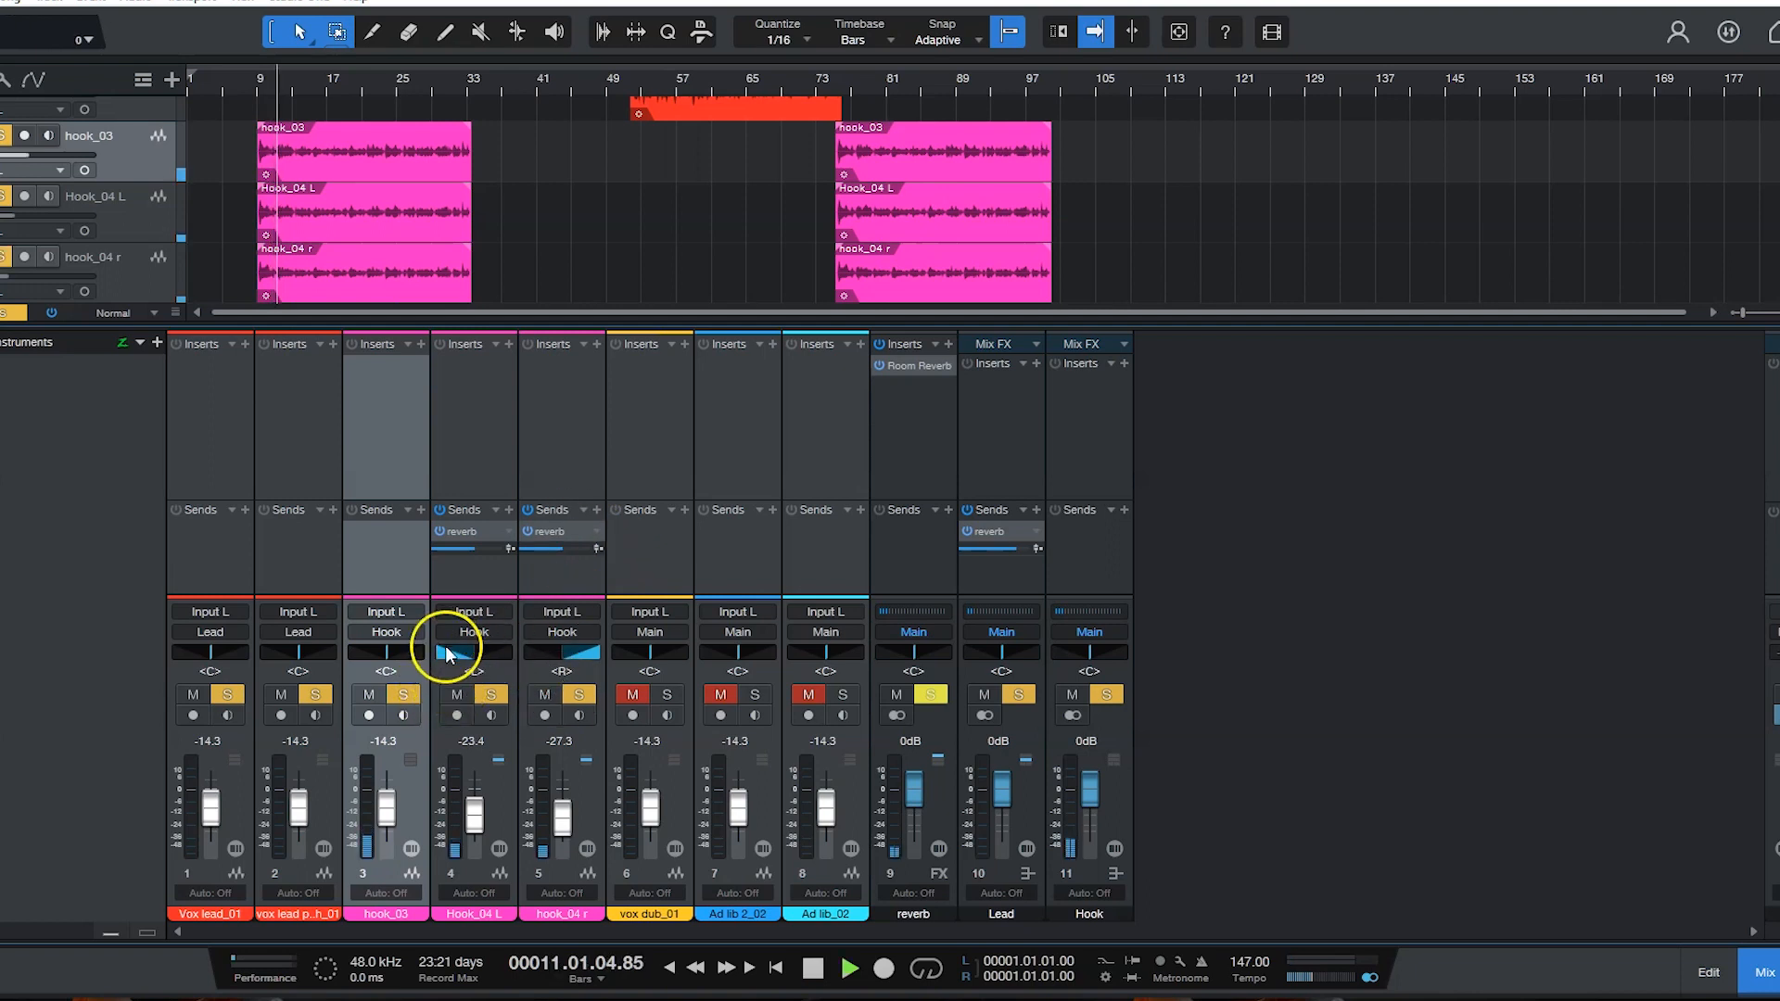
pyautogui.click(453, 693)
pyautogui.click(541, 695)
pyautogui.click(540, 694)
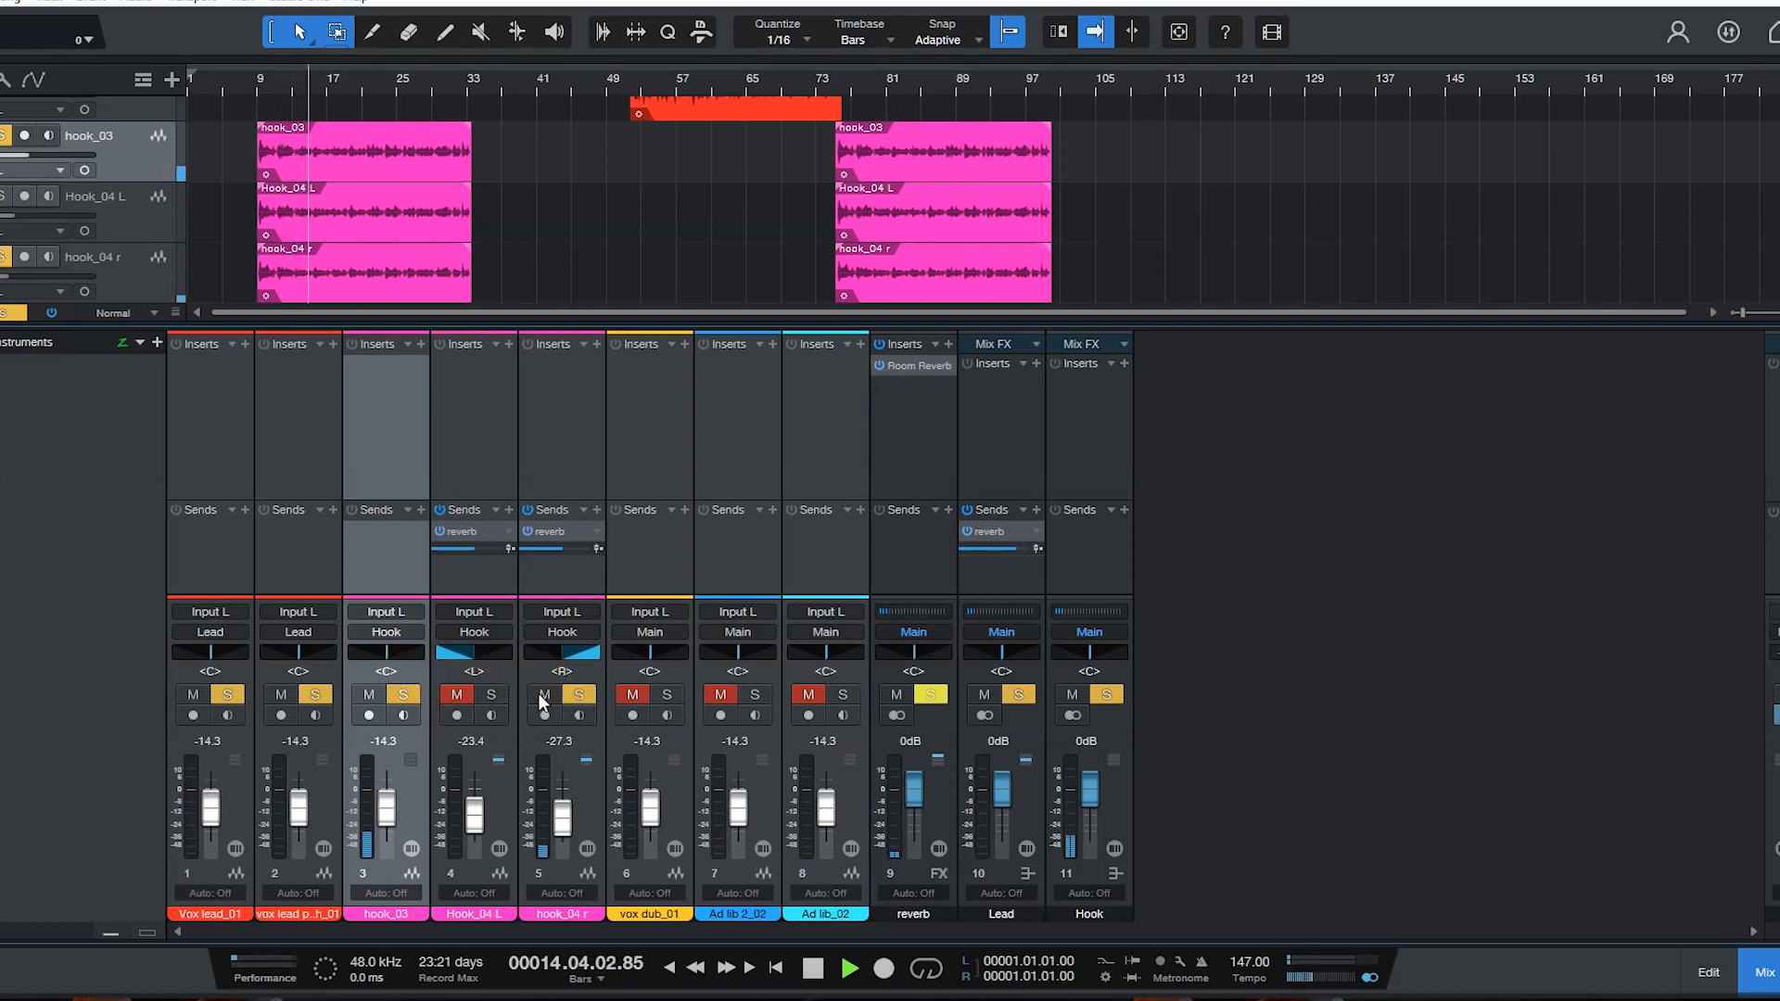
pyautogui.click(460, 695)
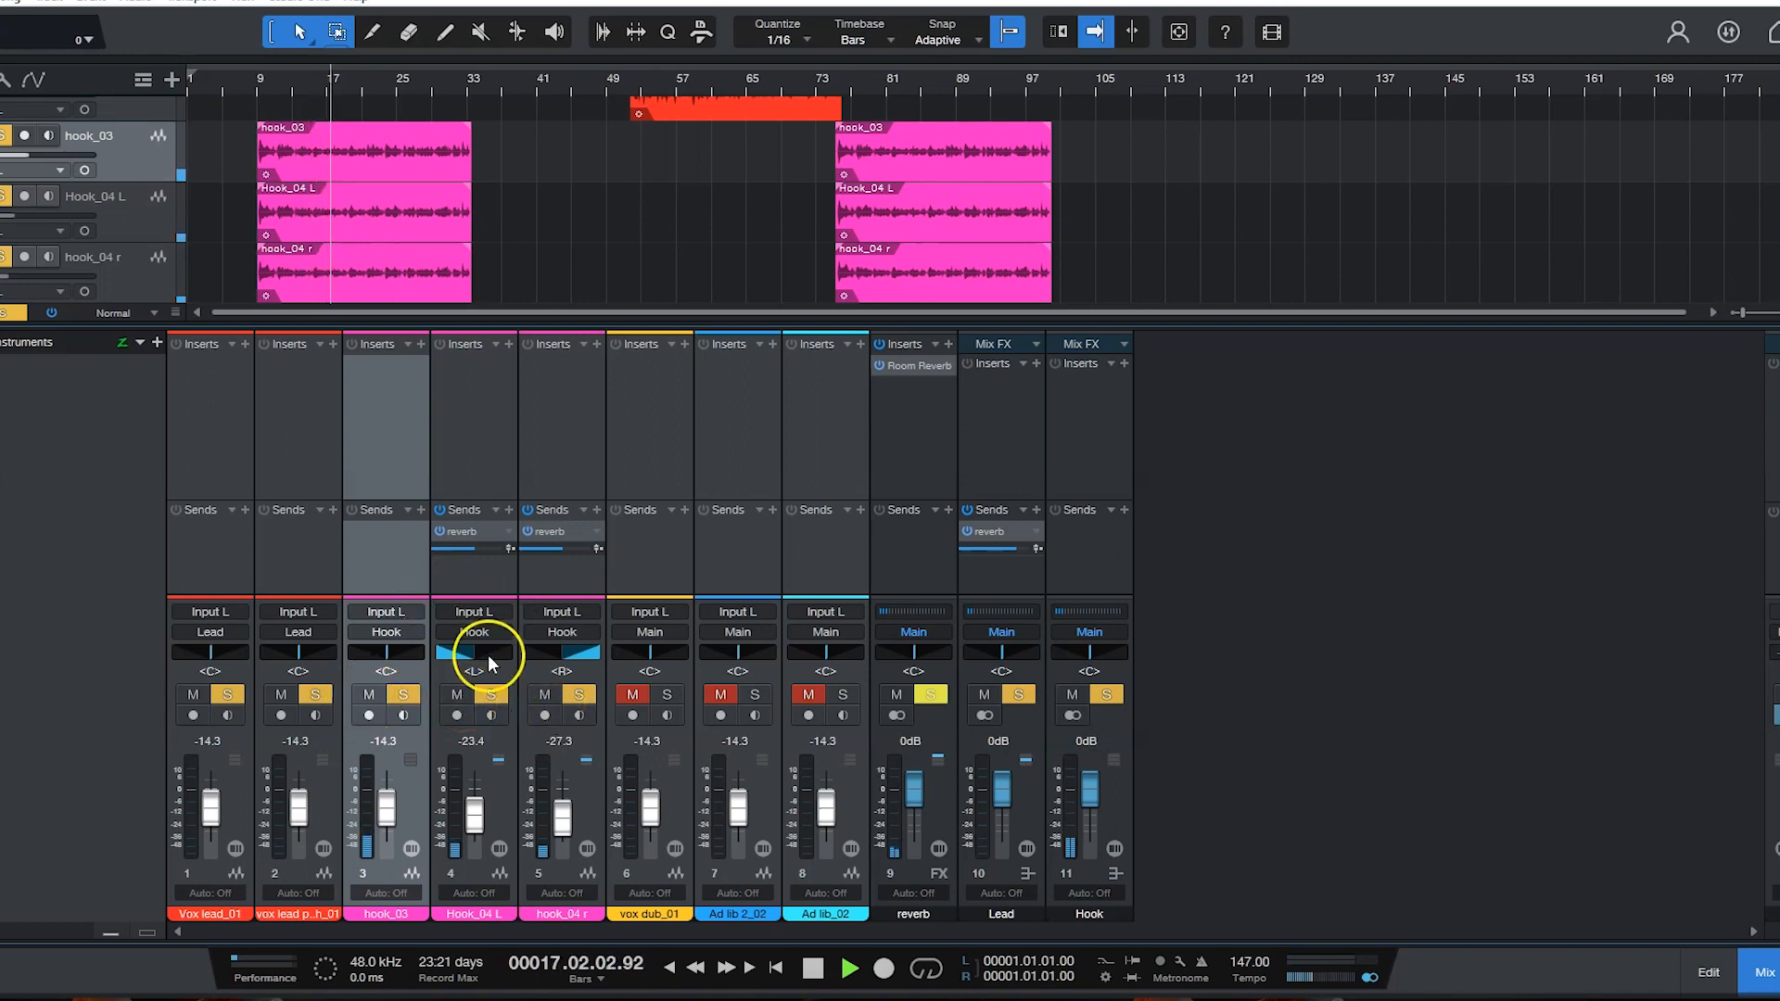
# Step: Lower the reverb send levels of Hook_04 L and hook_04 r during playback and stop the transport
pyautogui.moveTo(471, 547); pyautogui.dragTo(453, 551)
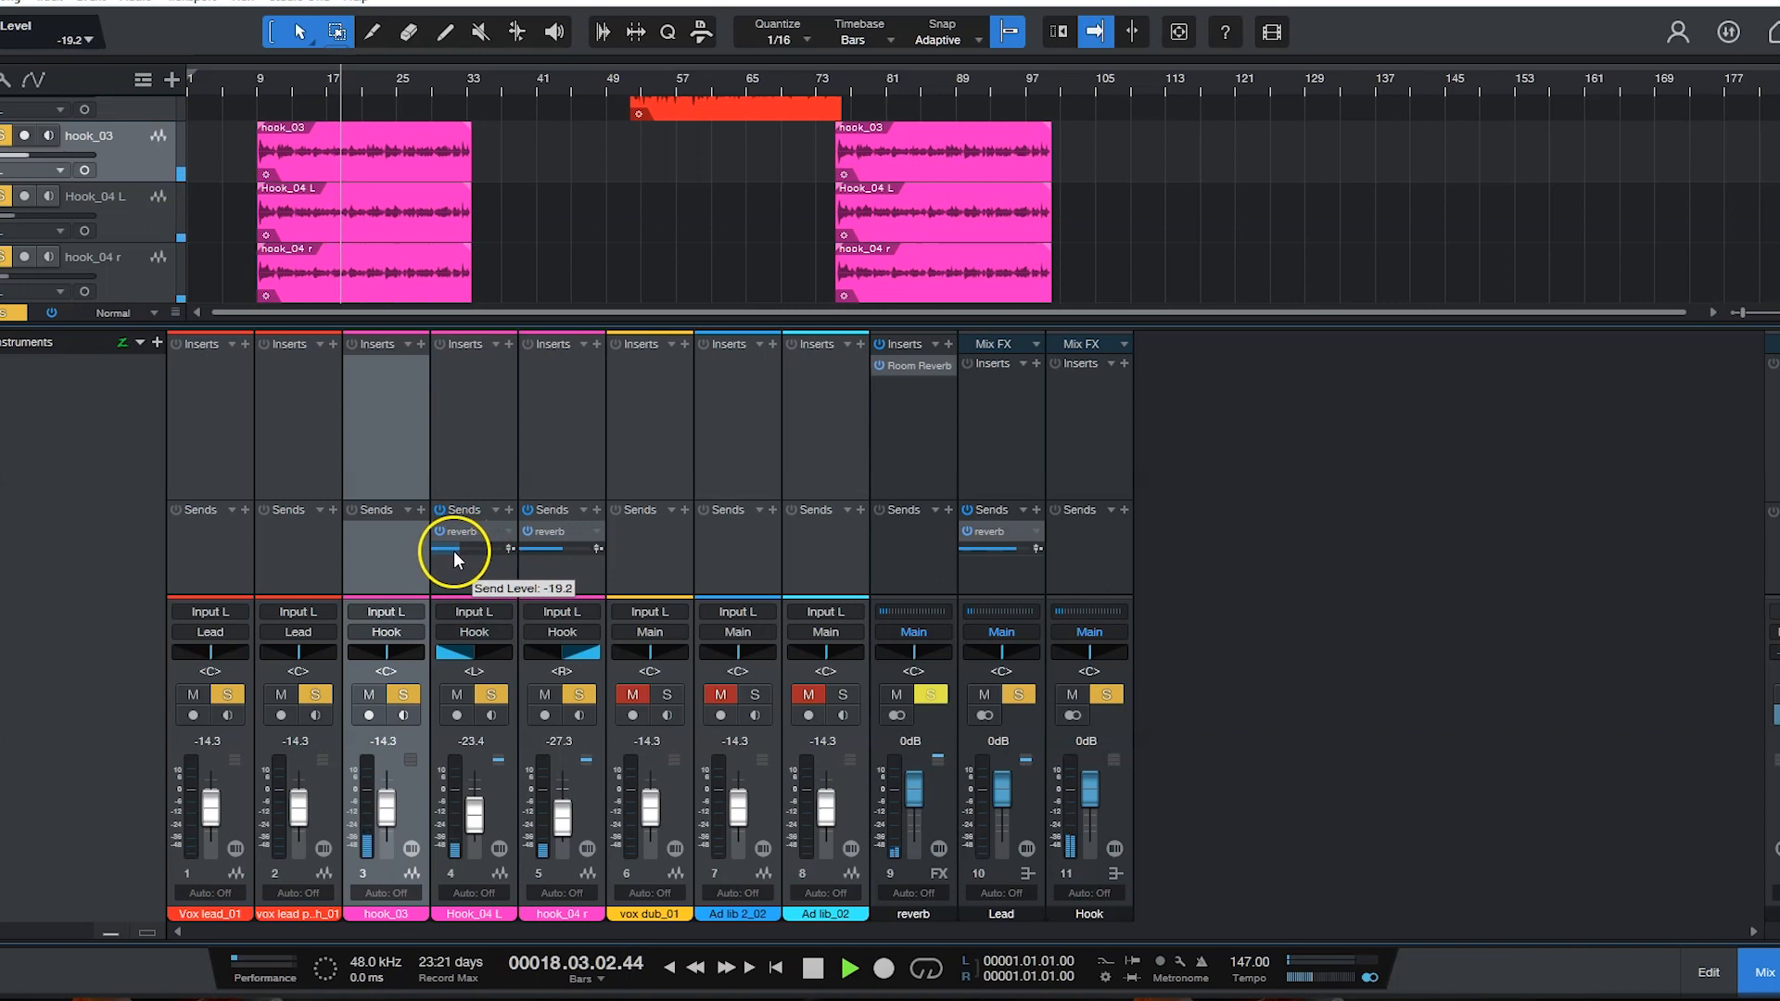
pyautogui.moveTo(562, 548); pyautogui.dragTo(468, 548)
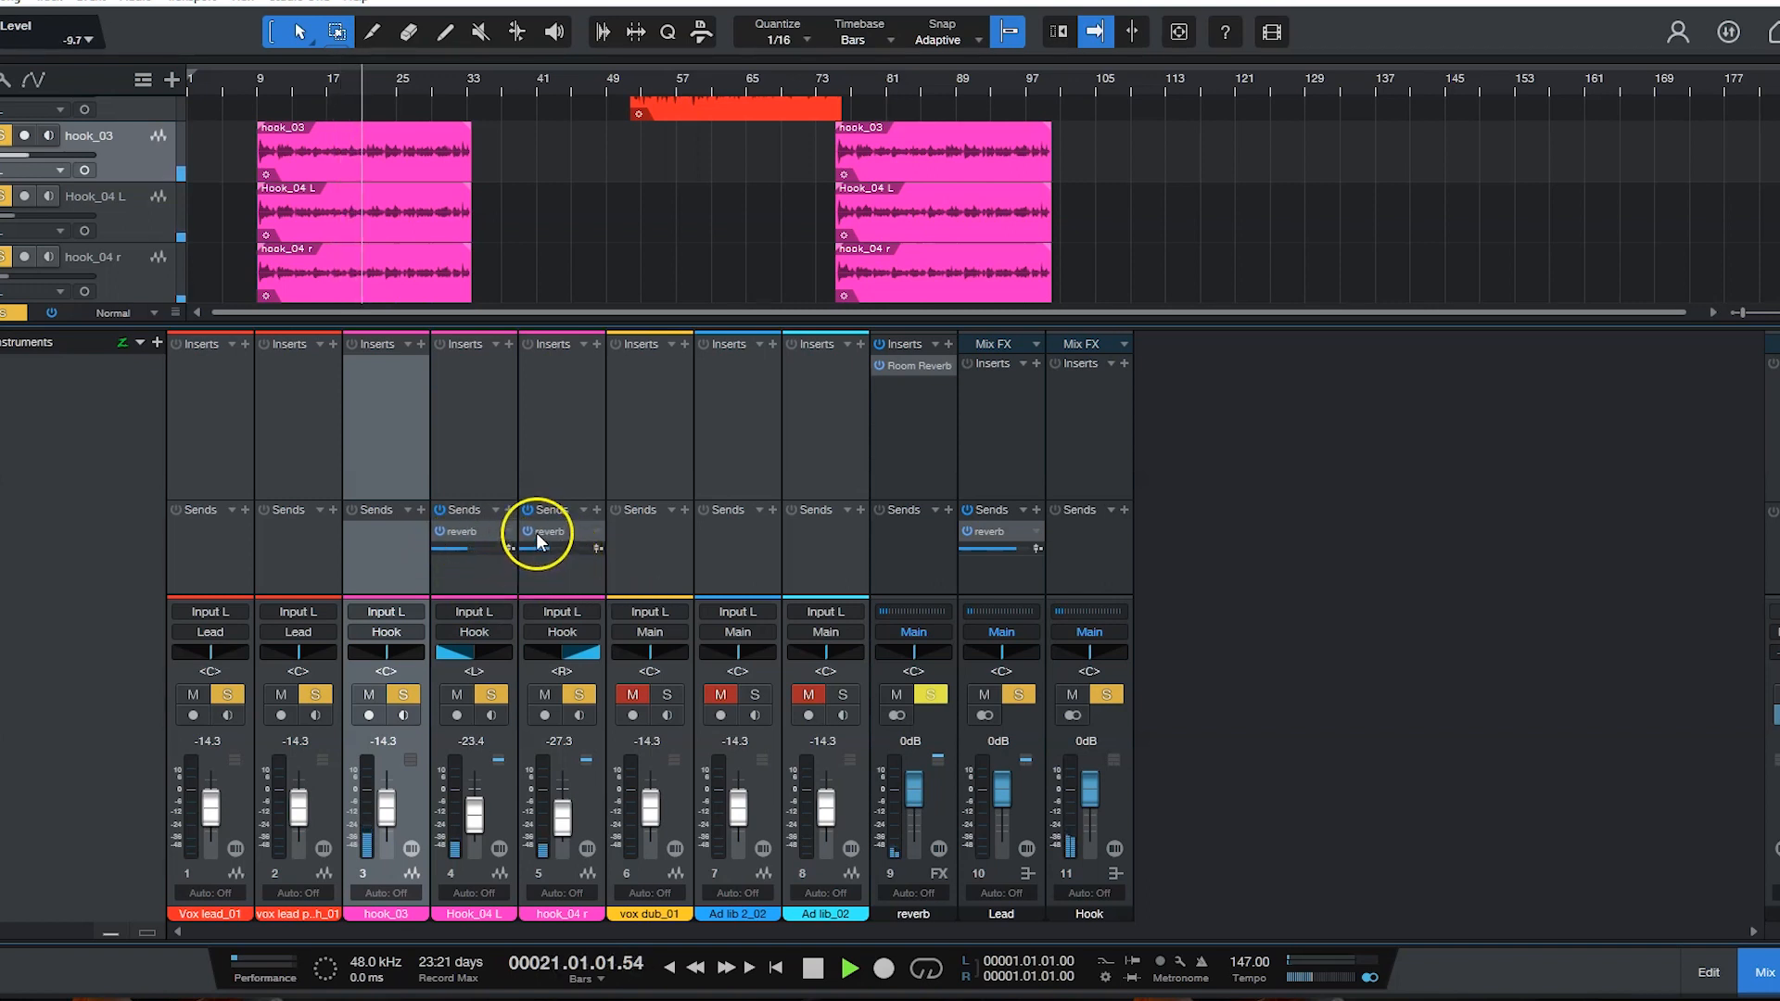
pyautogui.press('space')
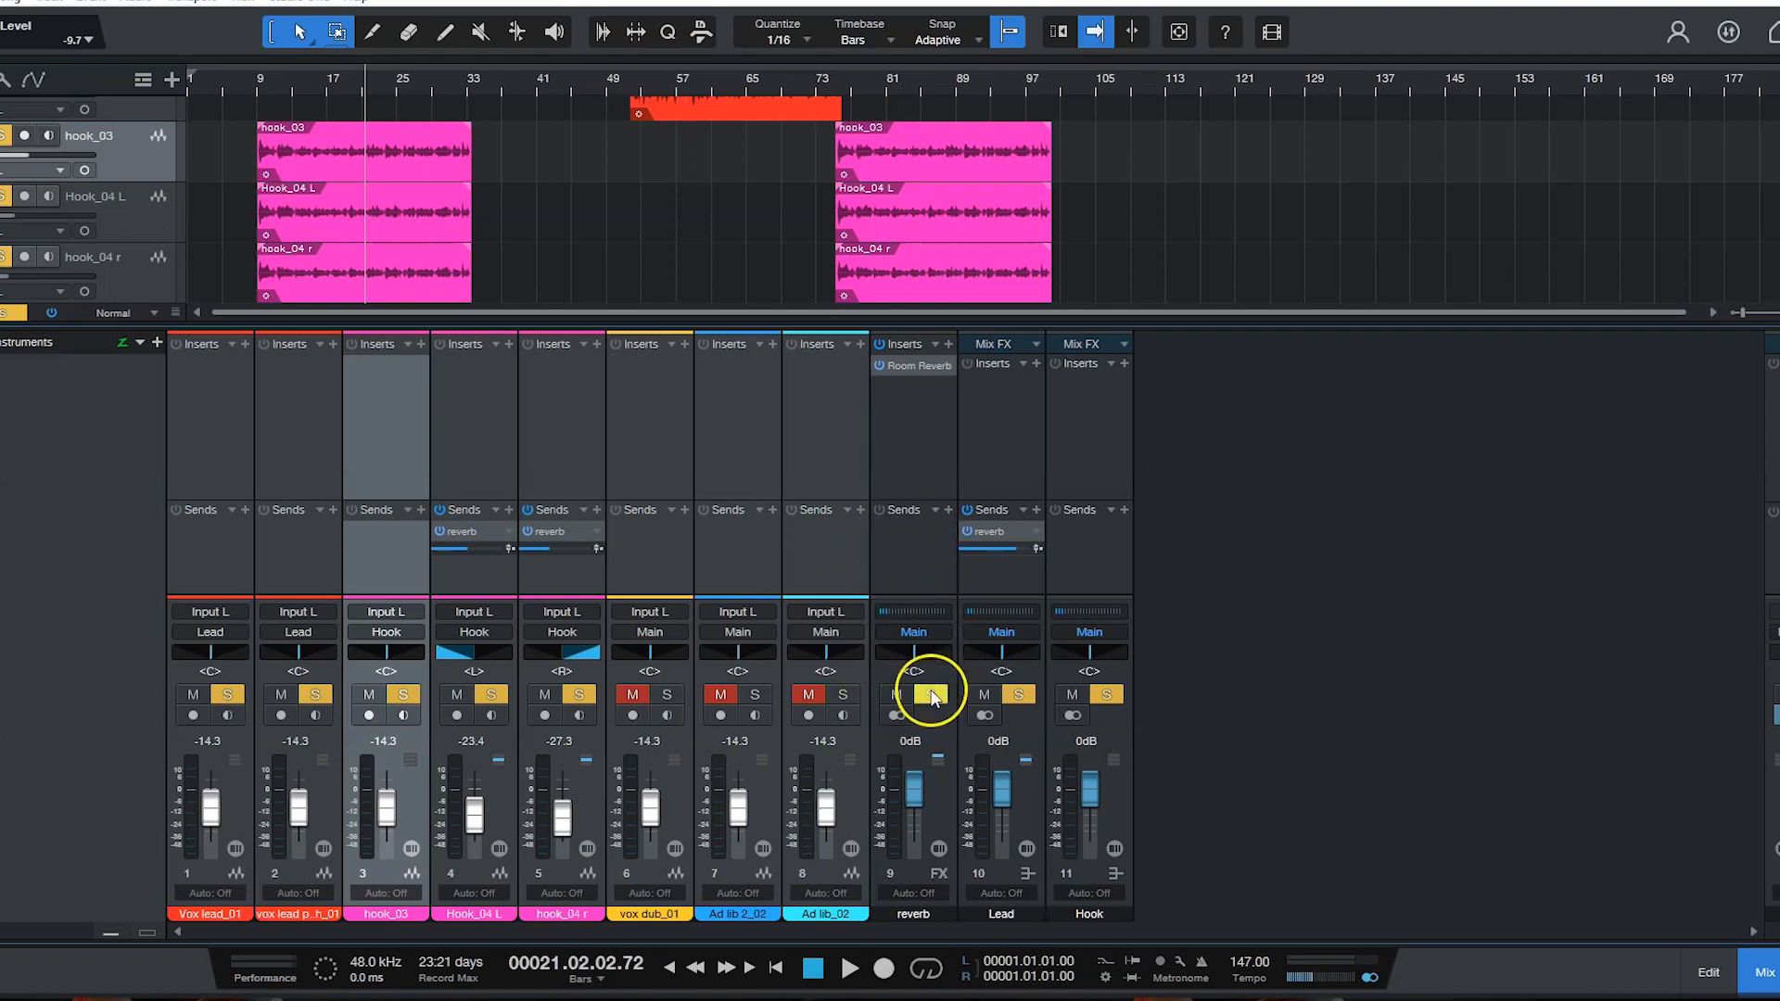
# Step: Add a second FX channel to the mixer
pyautogui.rightClick(1204, 678)
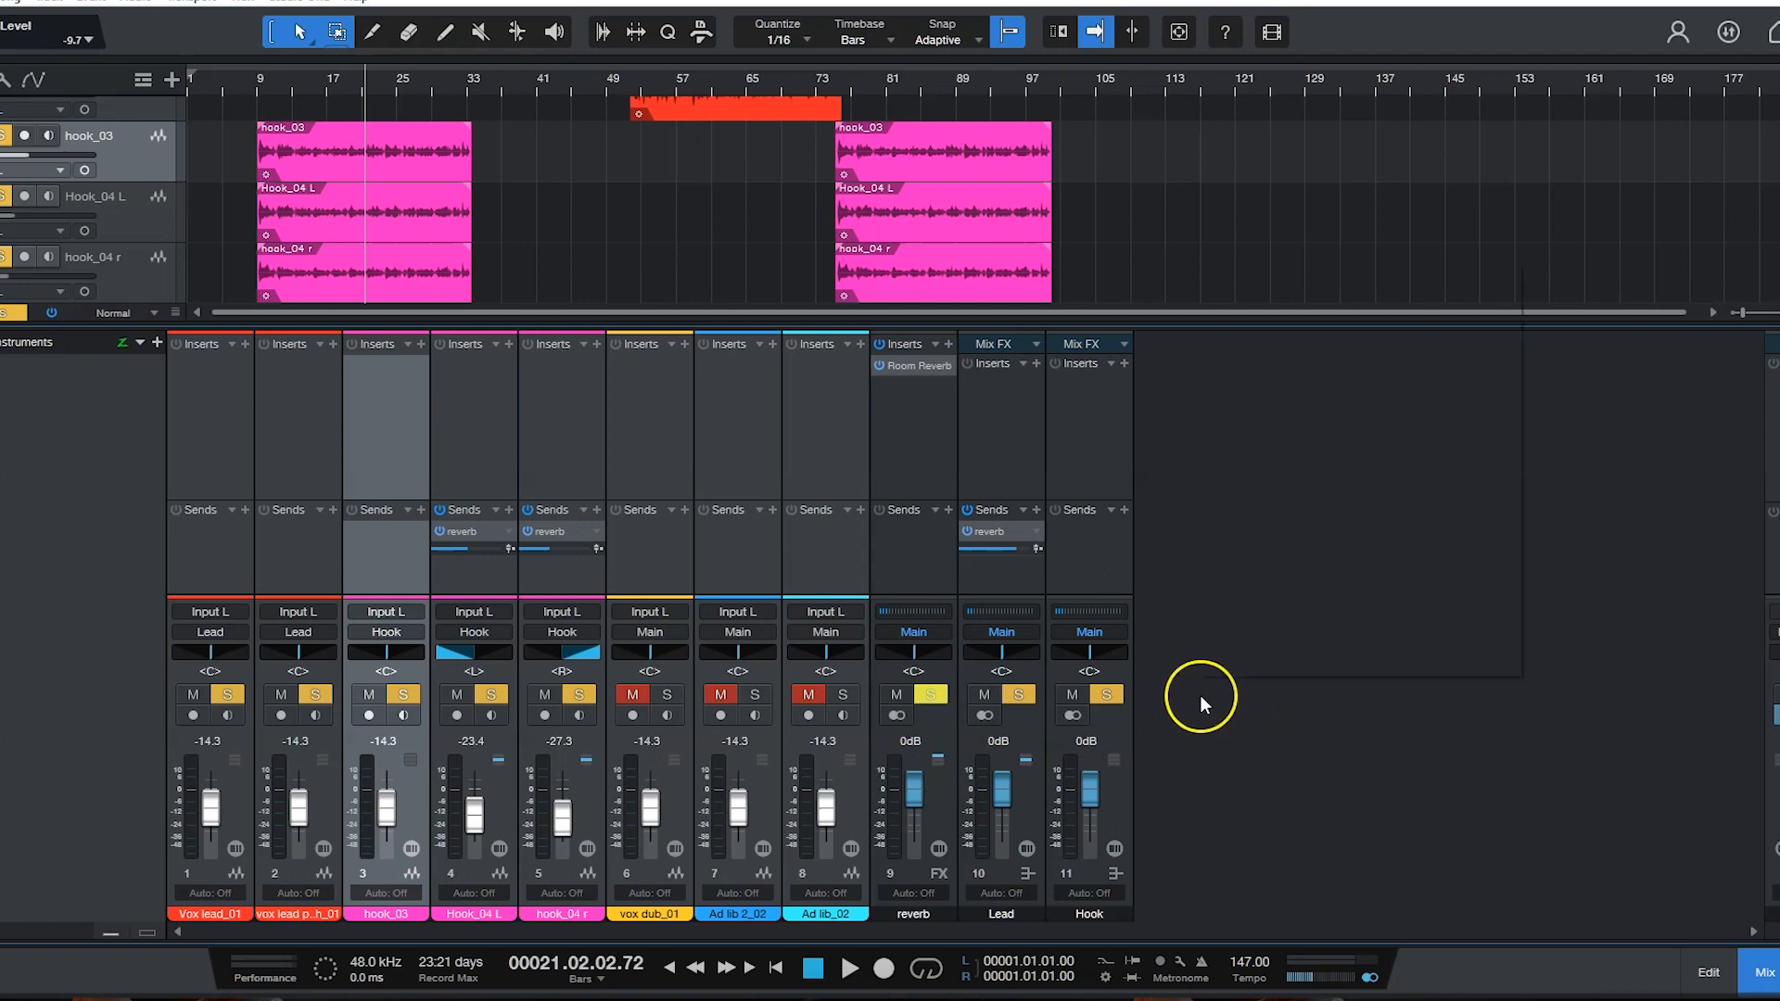
pyautogui.rightClick(1463, 775)
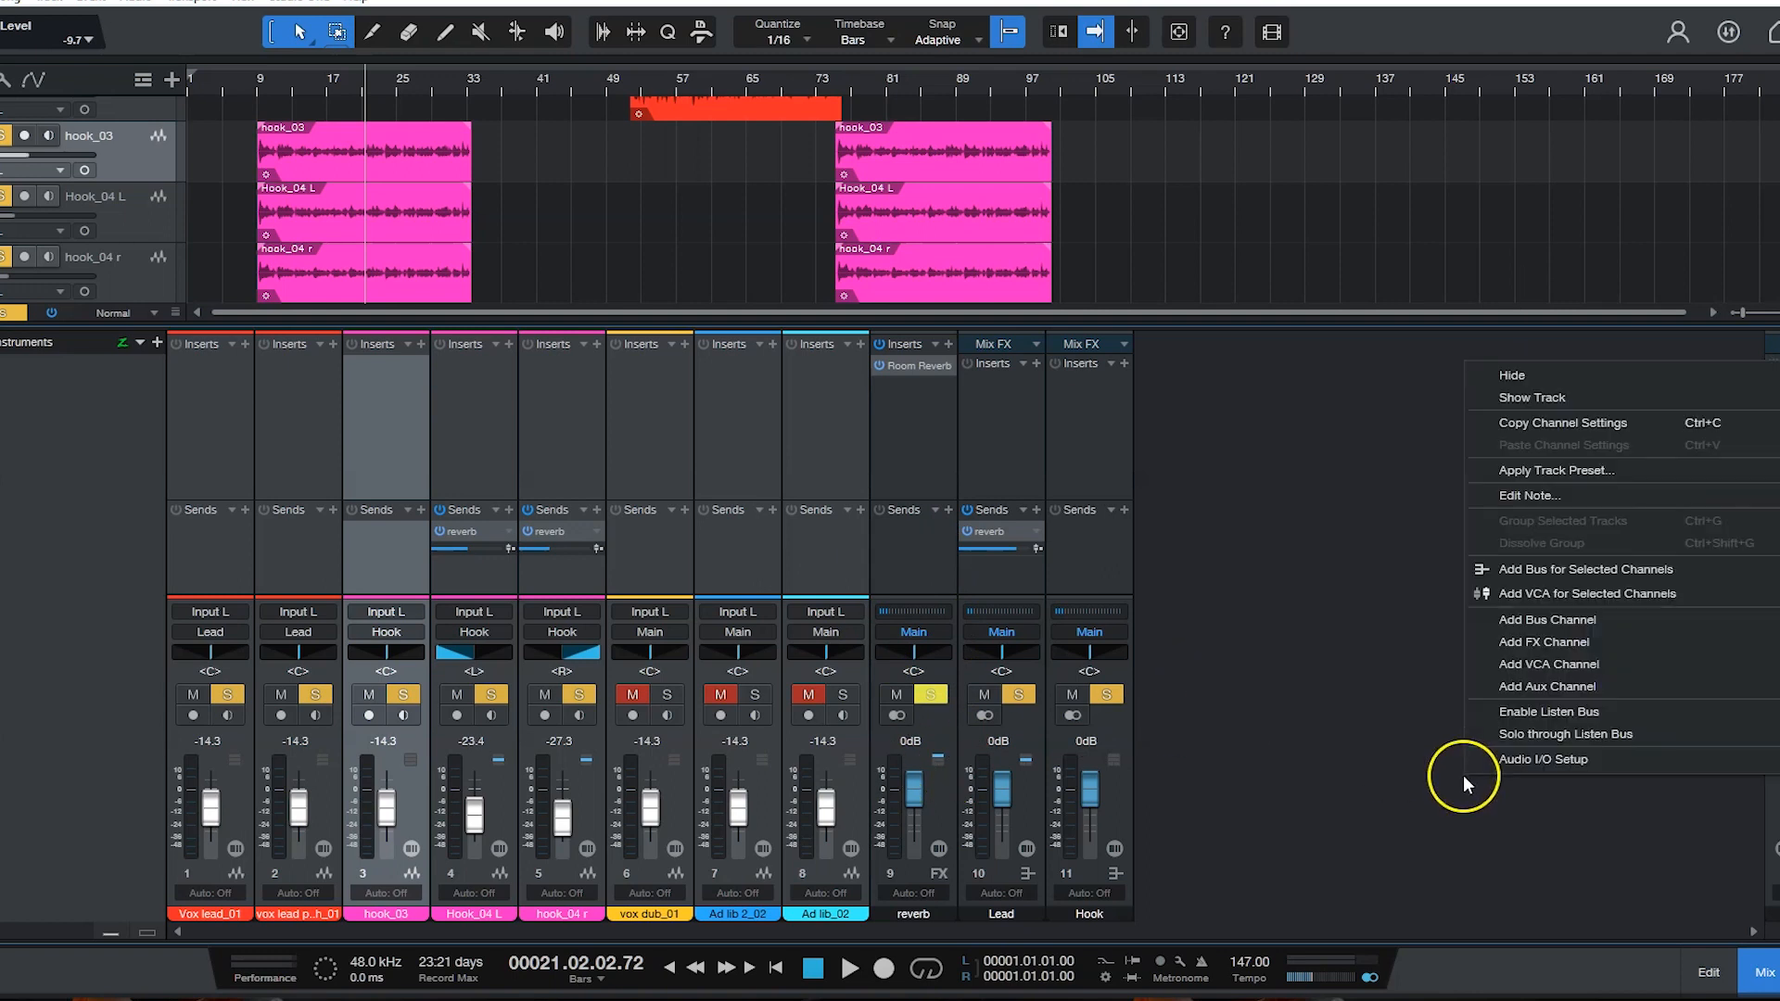
pyautogui.click(1587, 642)
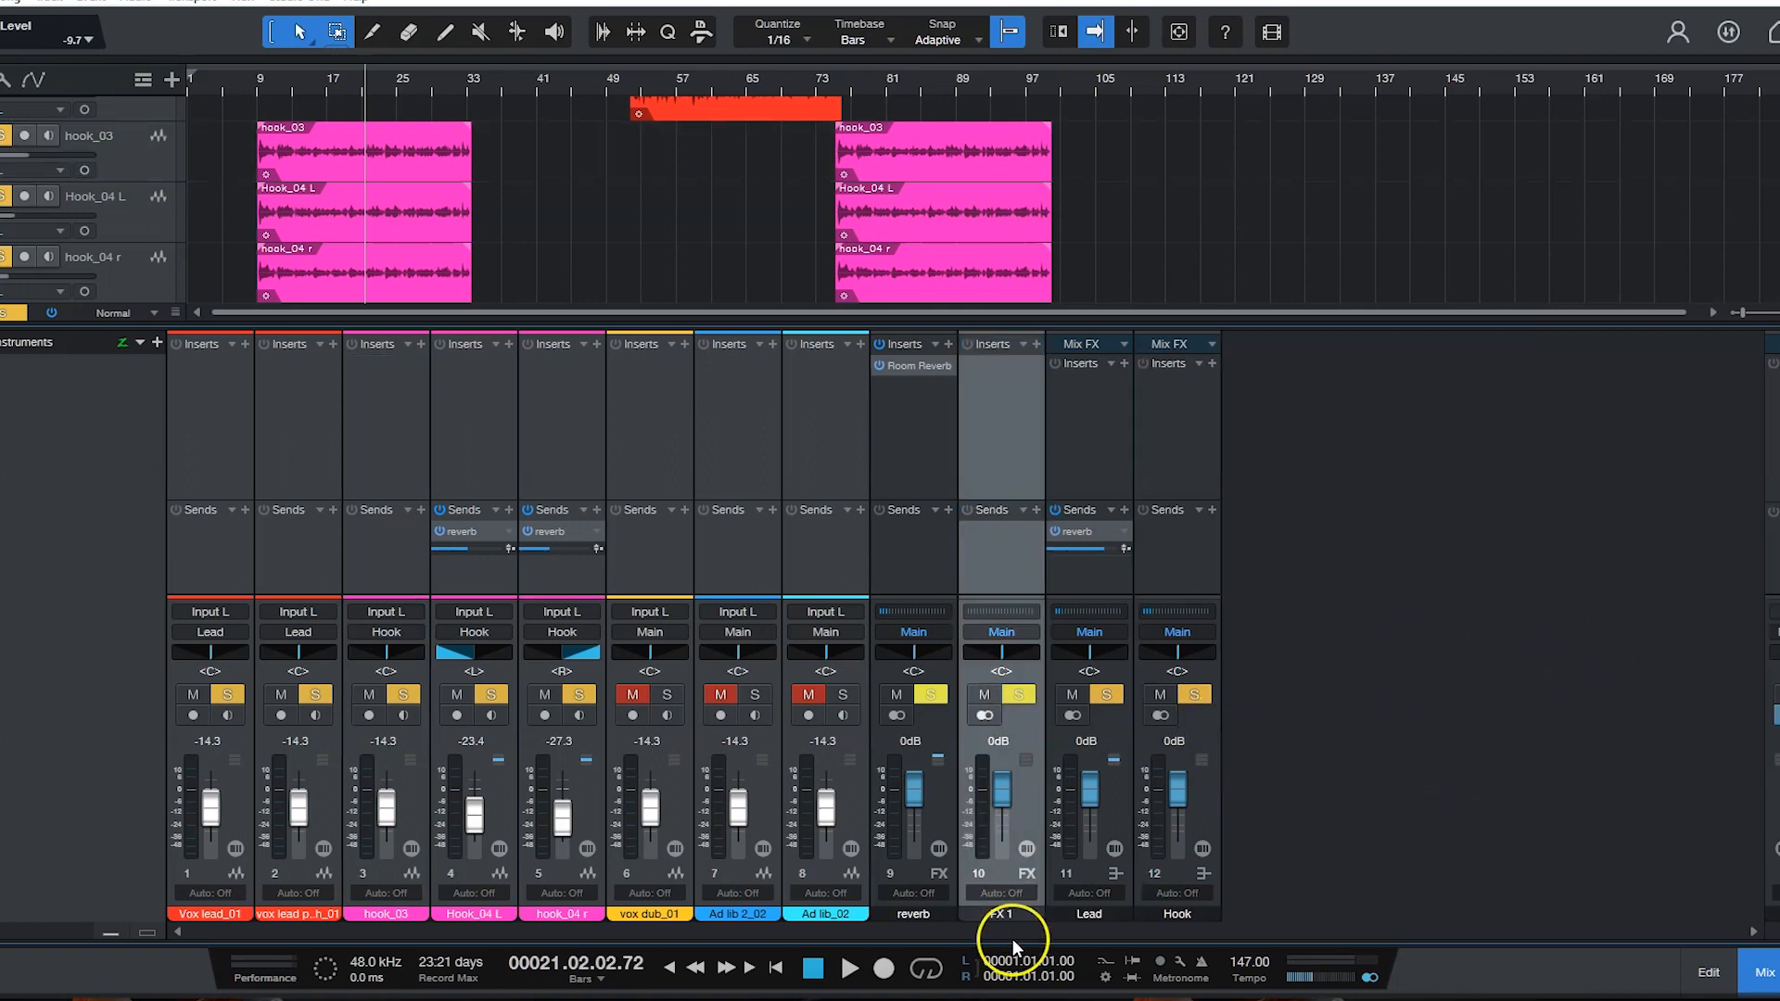
# Step: Insert the PreSonus Groove Delay on the FX 1 channel and close the plug-in window
pyautogui.click(1779, 971)
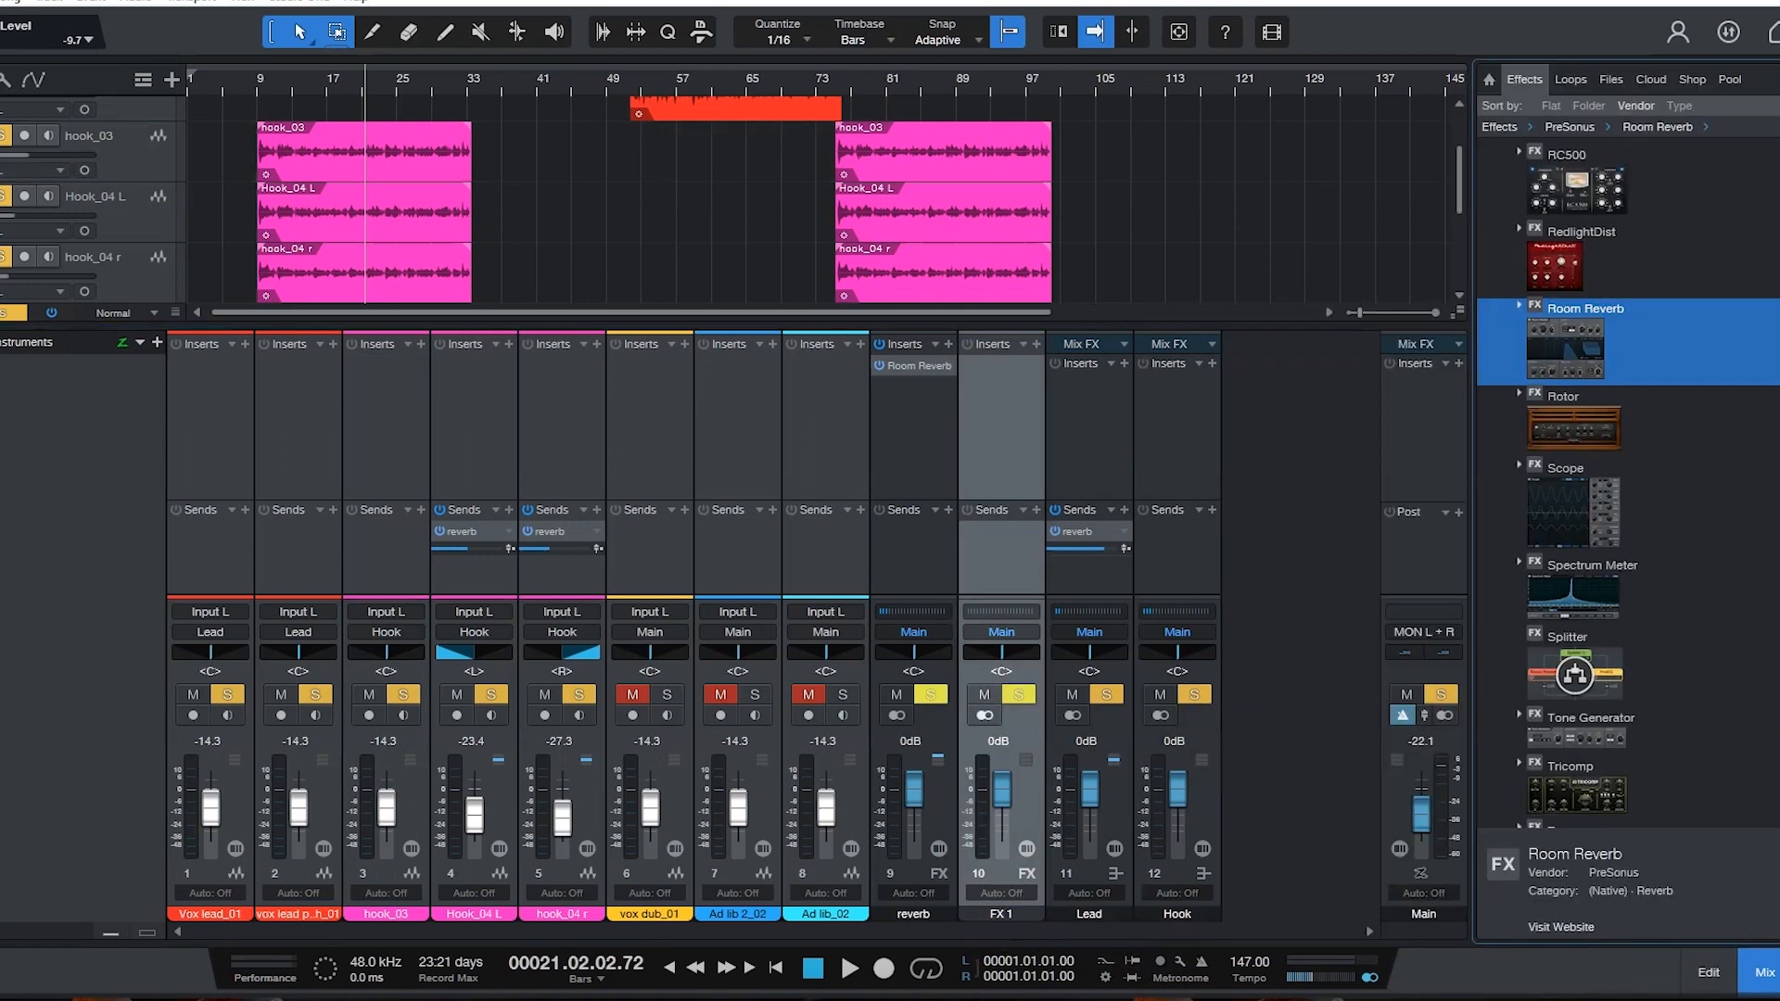
pyautogui.scroll(-2, 1596, 691)
pyautogui.scroll(10, 1596, 694)
pyautogui.scroll(10, 1596, 702)
pyautogui.scroll(10, 1597, 702)
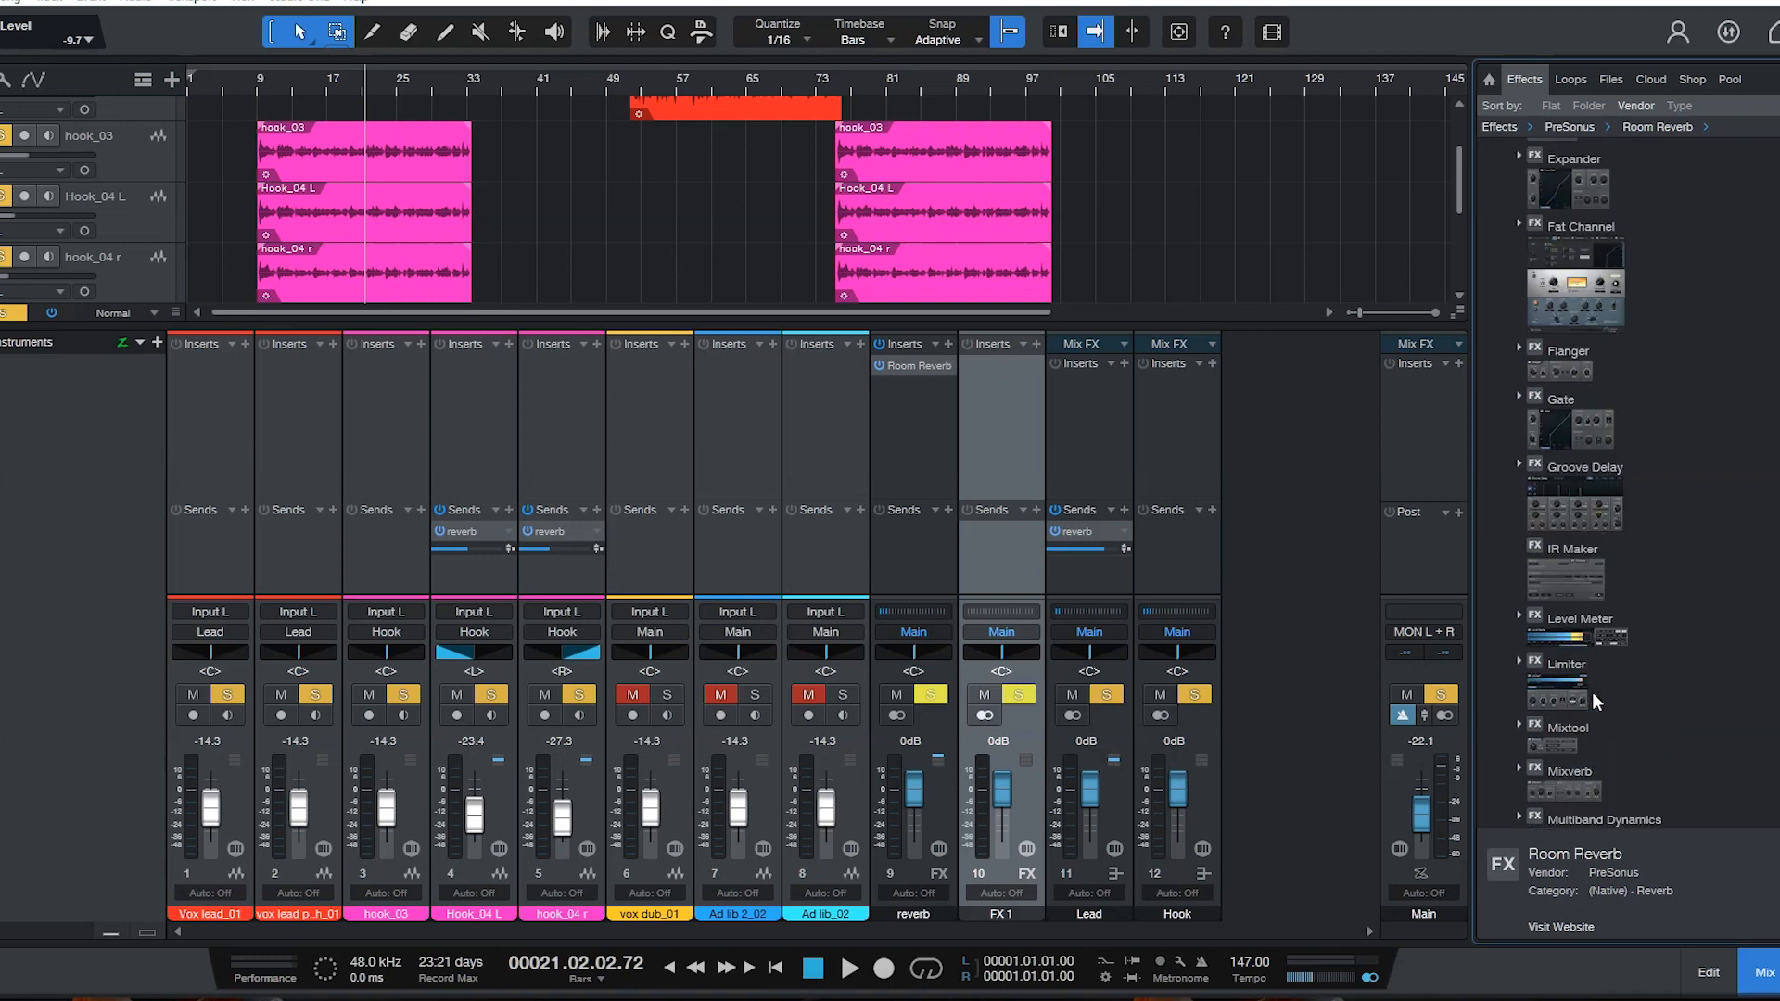
pyautogui.scroll(1, 1596, 702)
pyautogui.moveTo(1577, 537); pyautogui.dragTo(1001, 438)
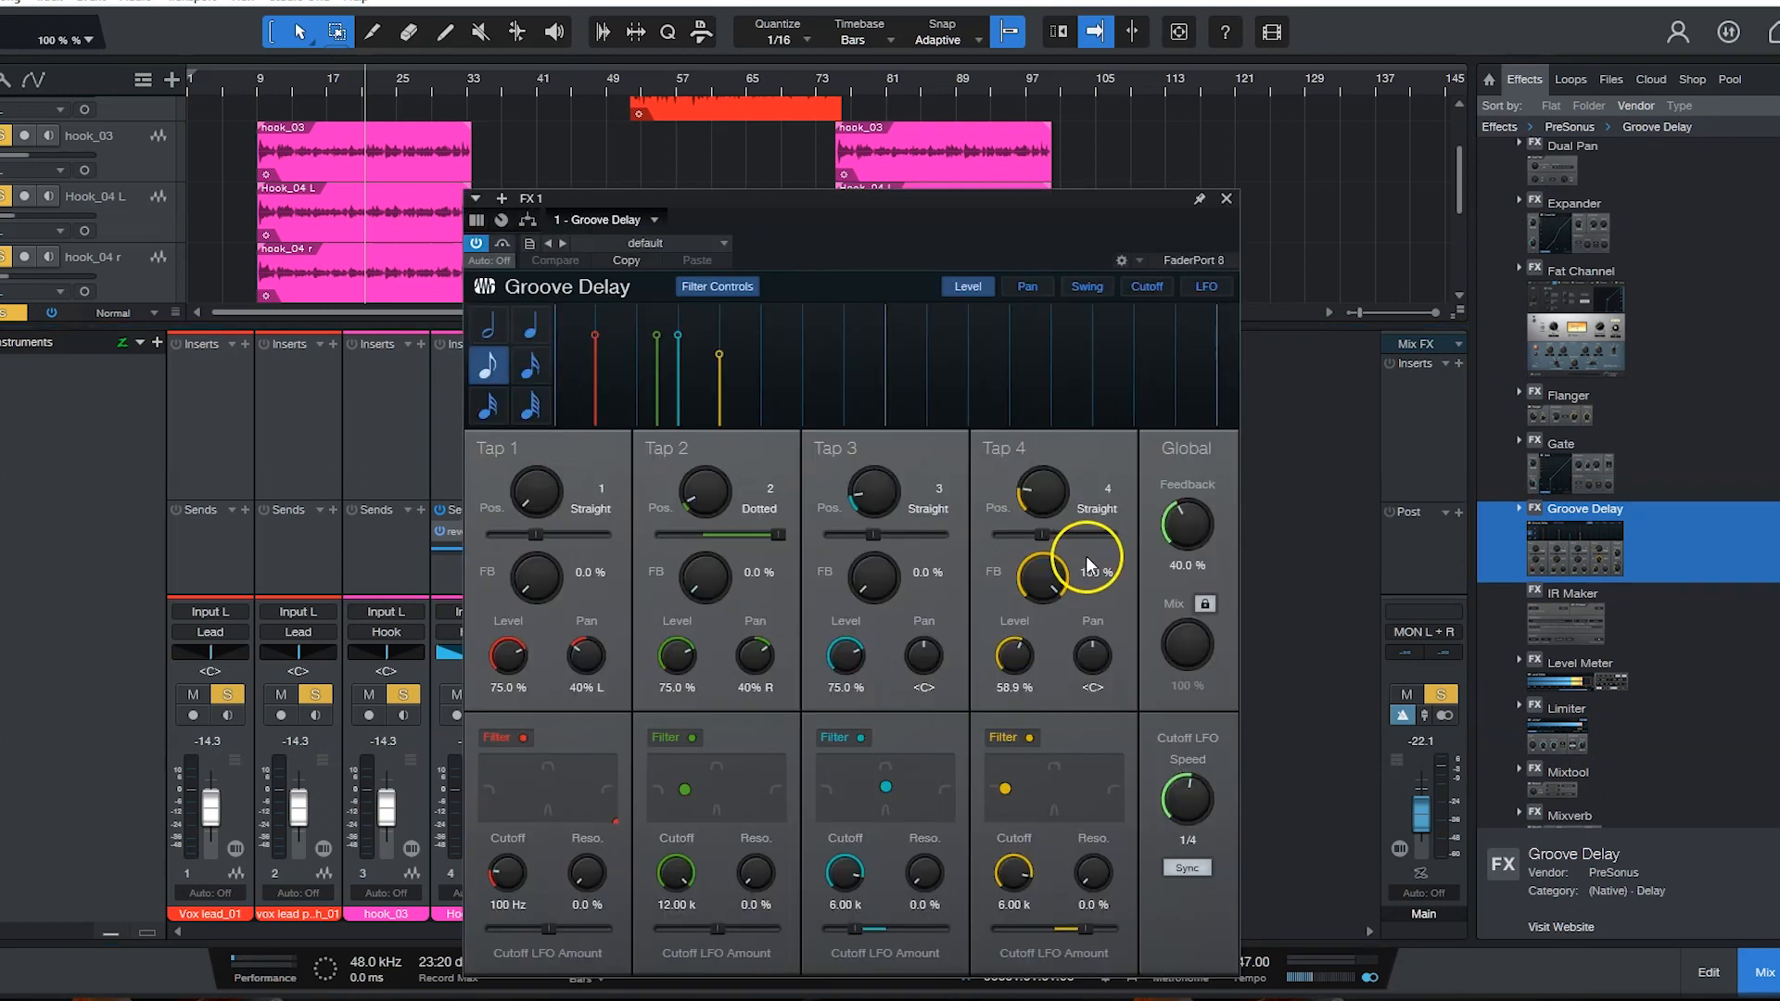
pyautogui.click(1228, 200)
# Step: Rename the FX 1 channel as delay
pyautogui.doubleClick(995, 914)
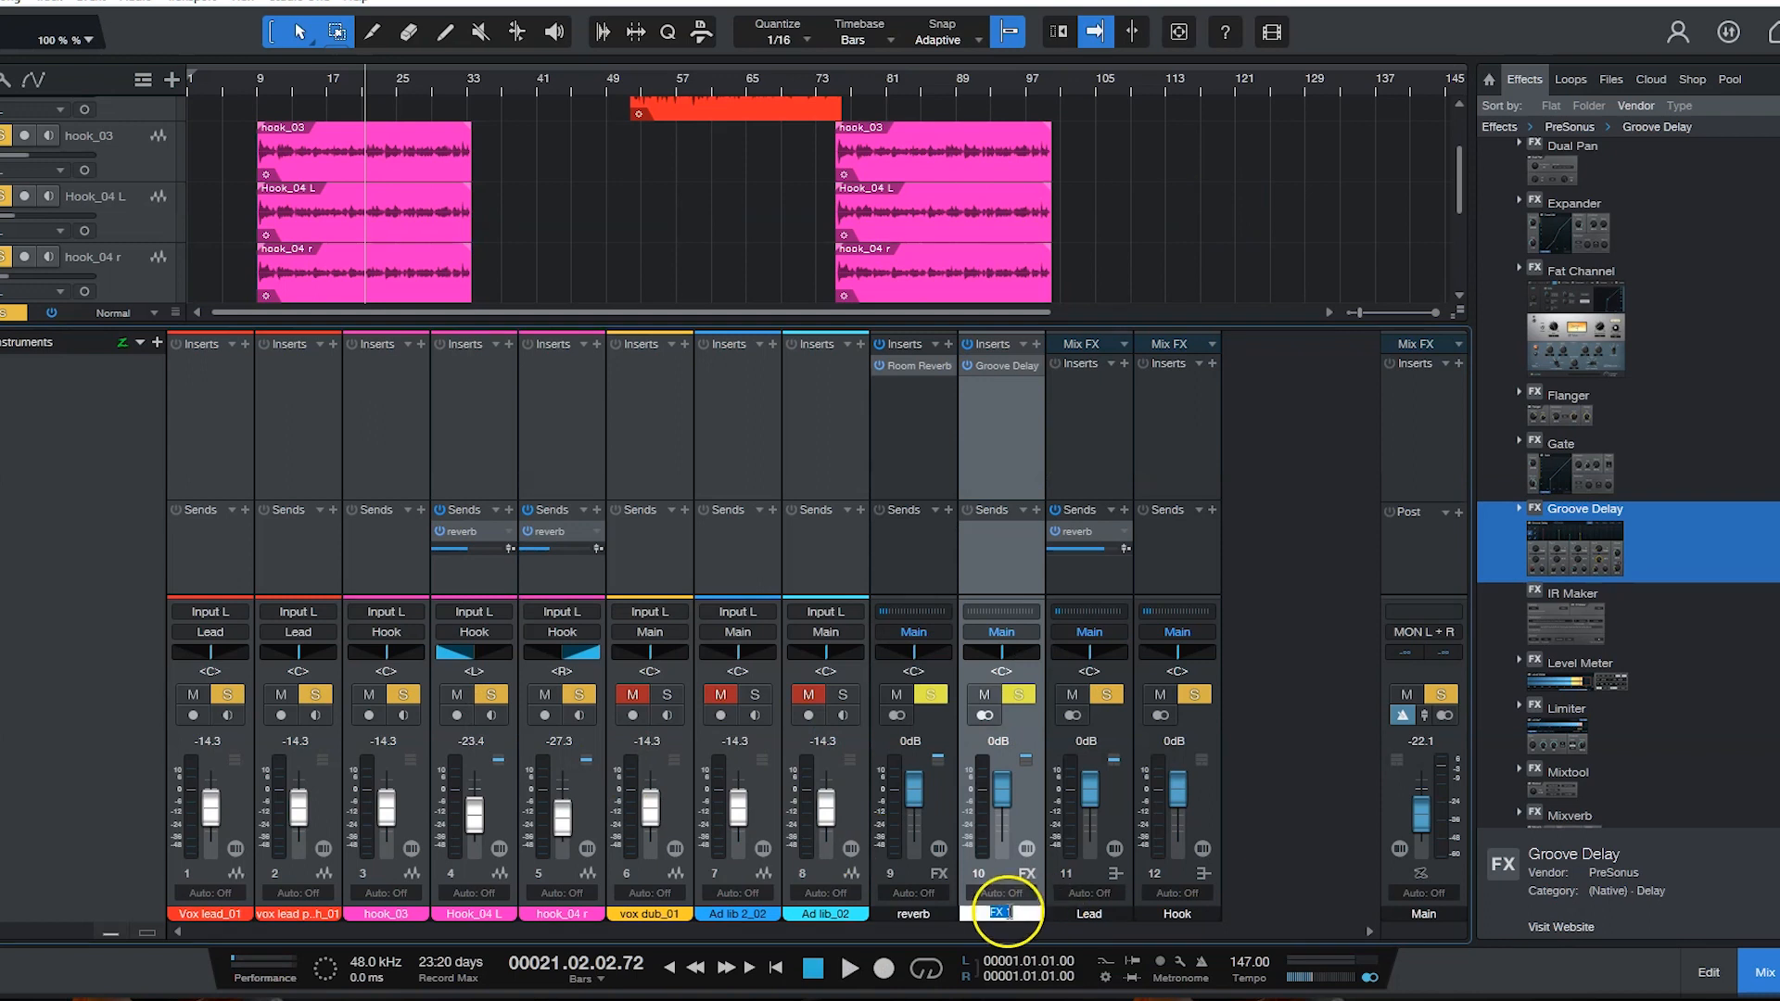
pyautogui.write('delay')
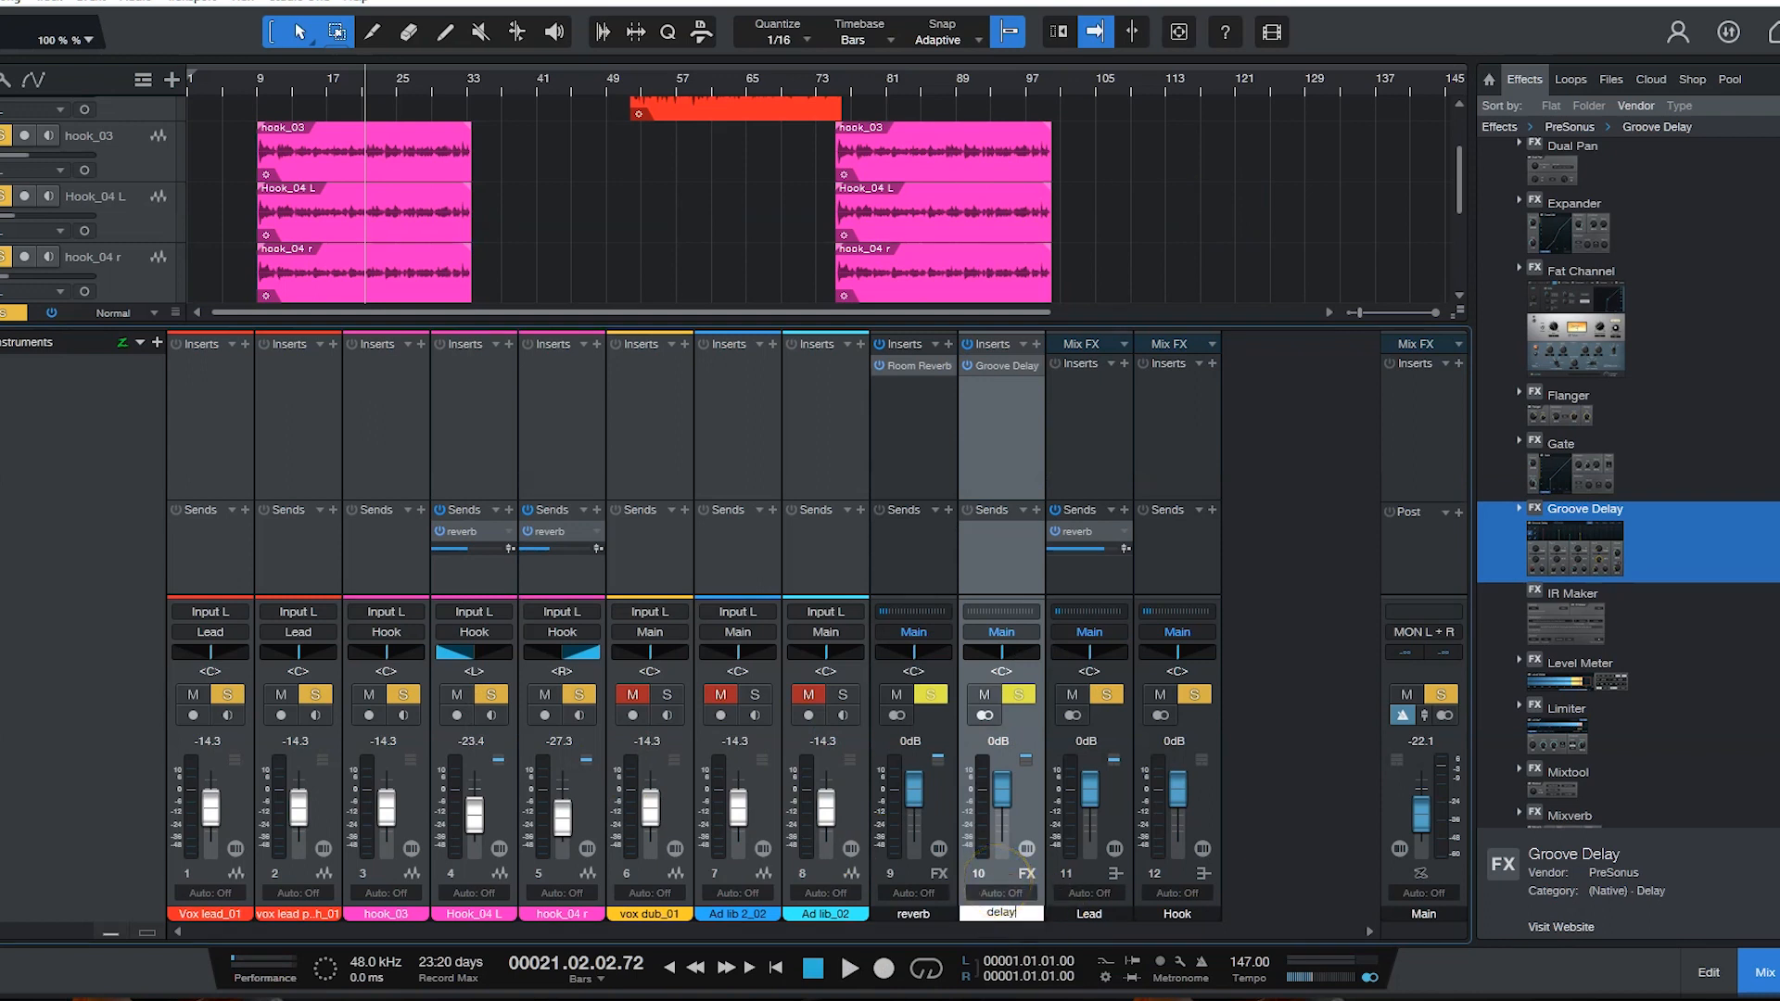
pyautogui.click(1252, 830)
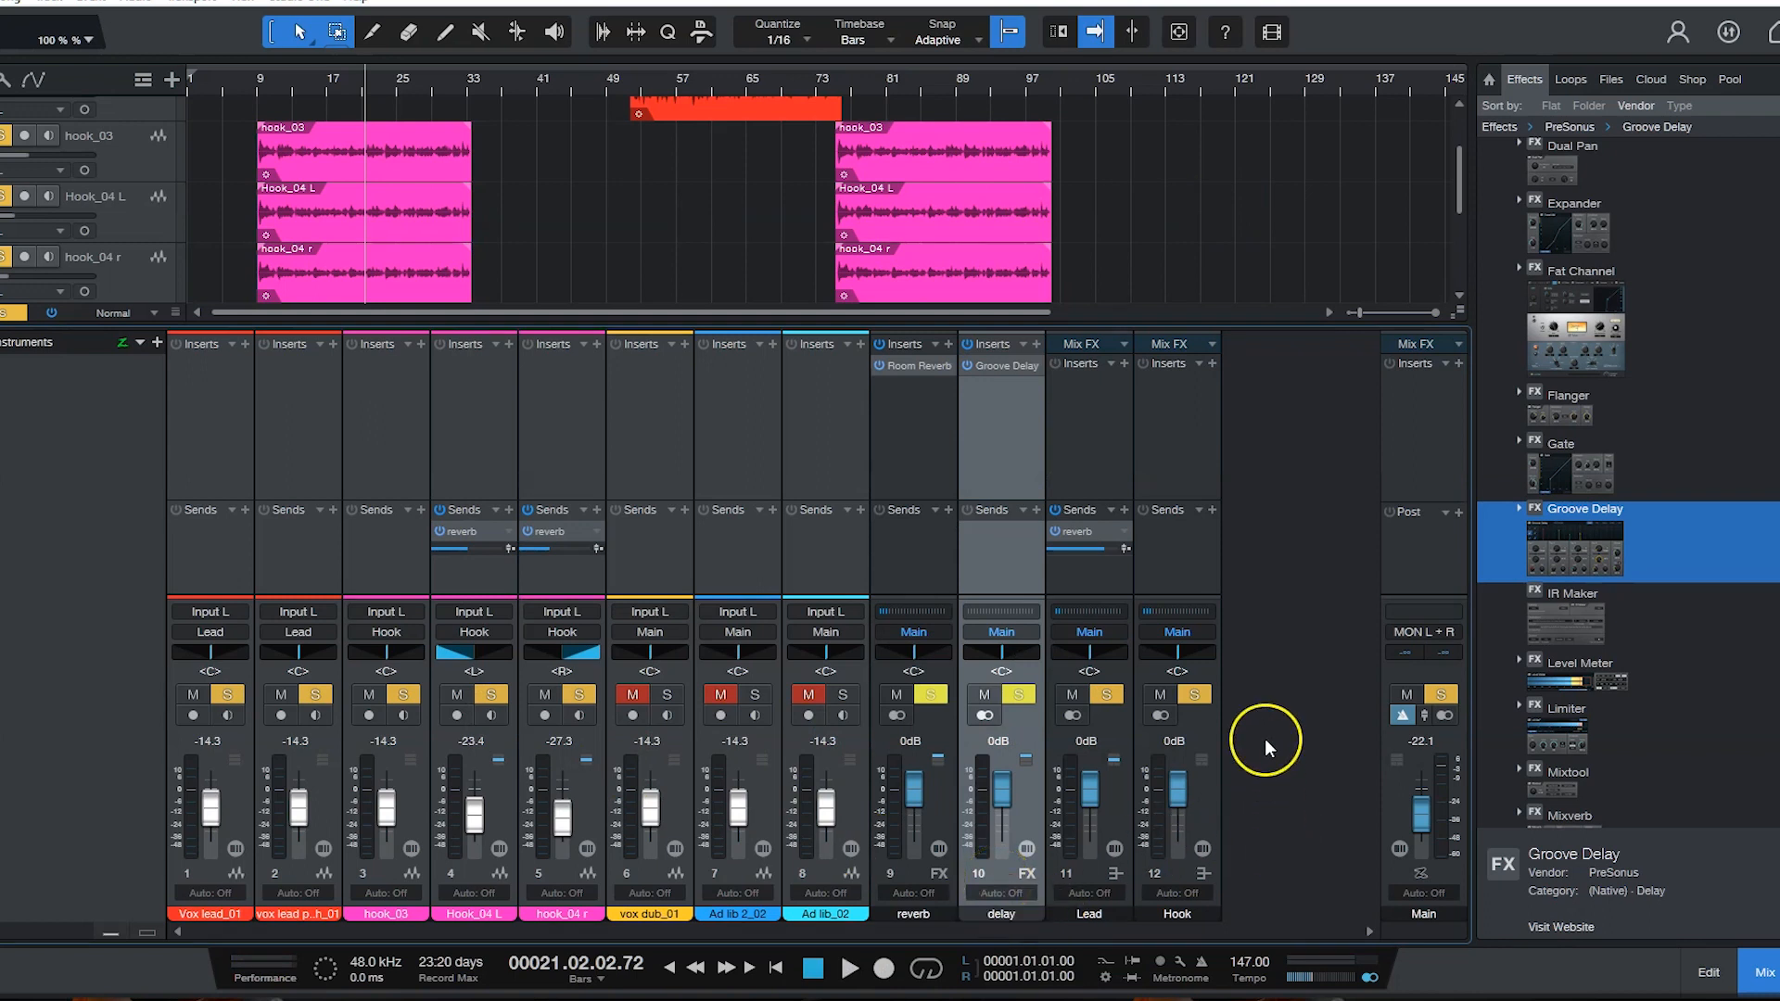
# Step: Place the playhead near bar 35 and add a send from the Lead bus to the delay channel
pyautogui.click(490, 78)
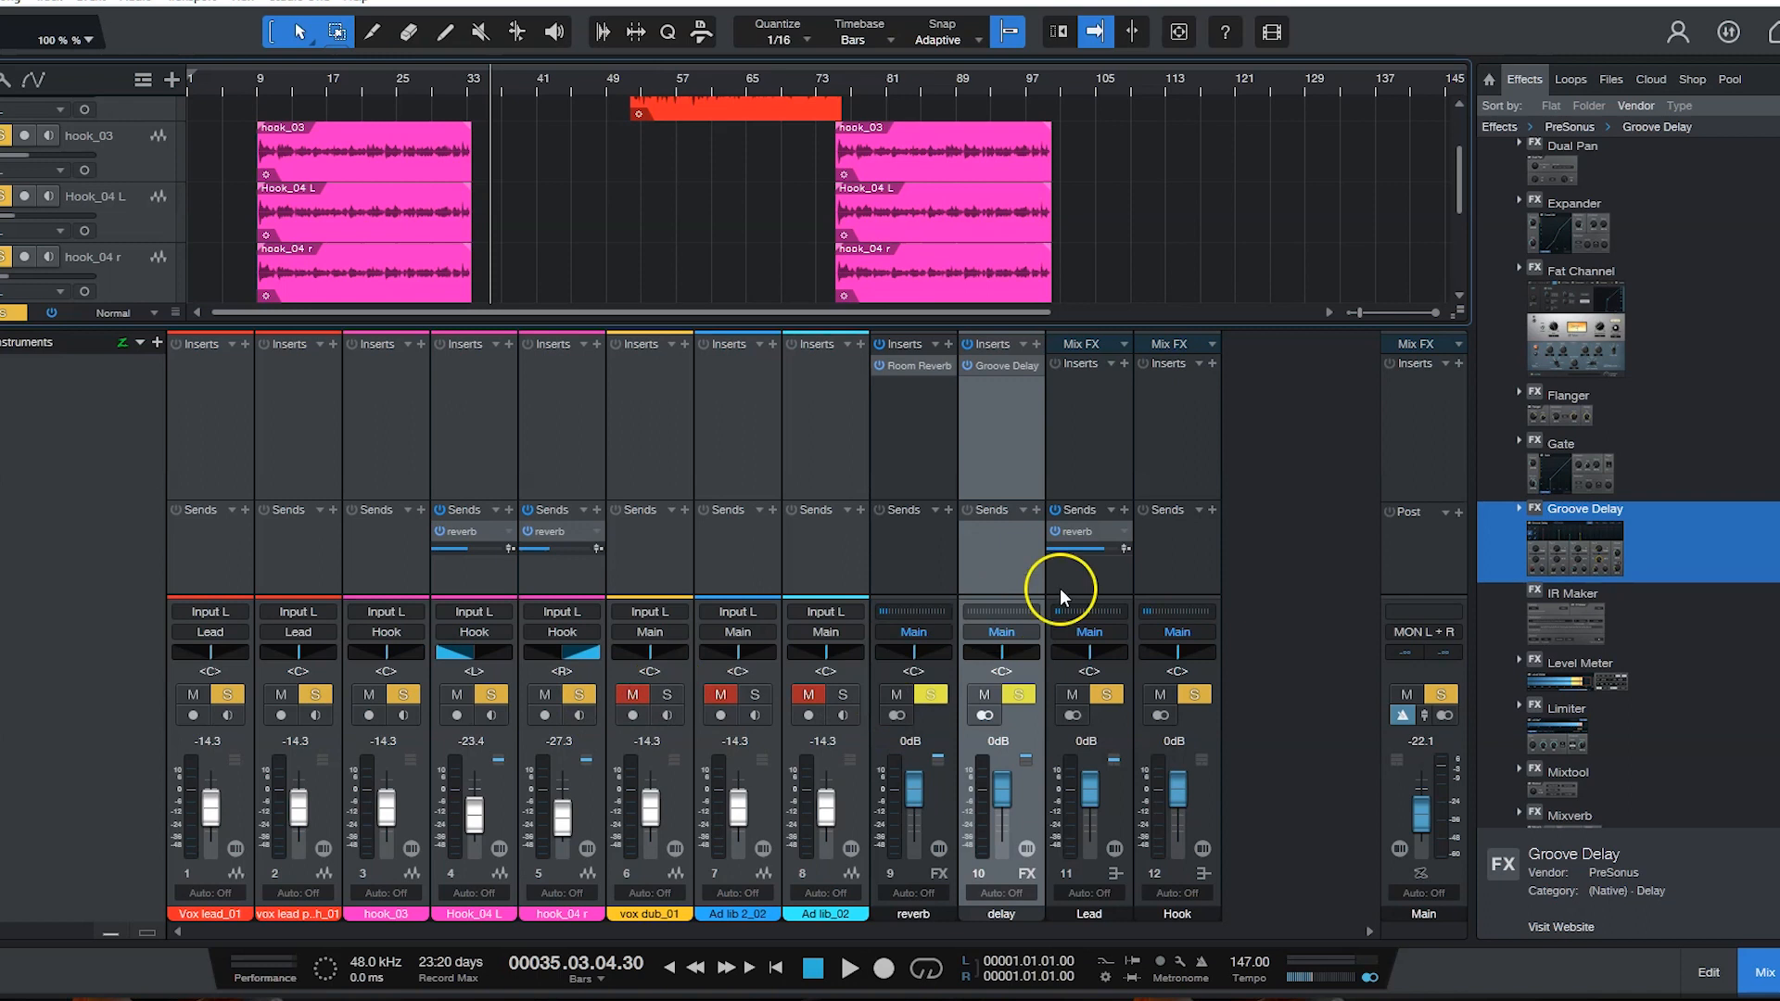
pyautogui.click(1122, 515)
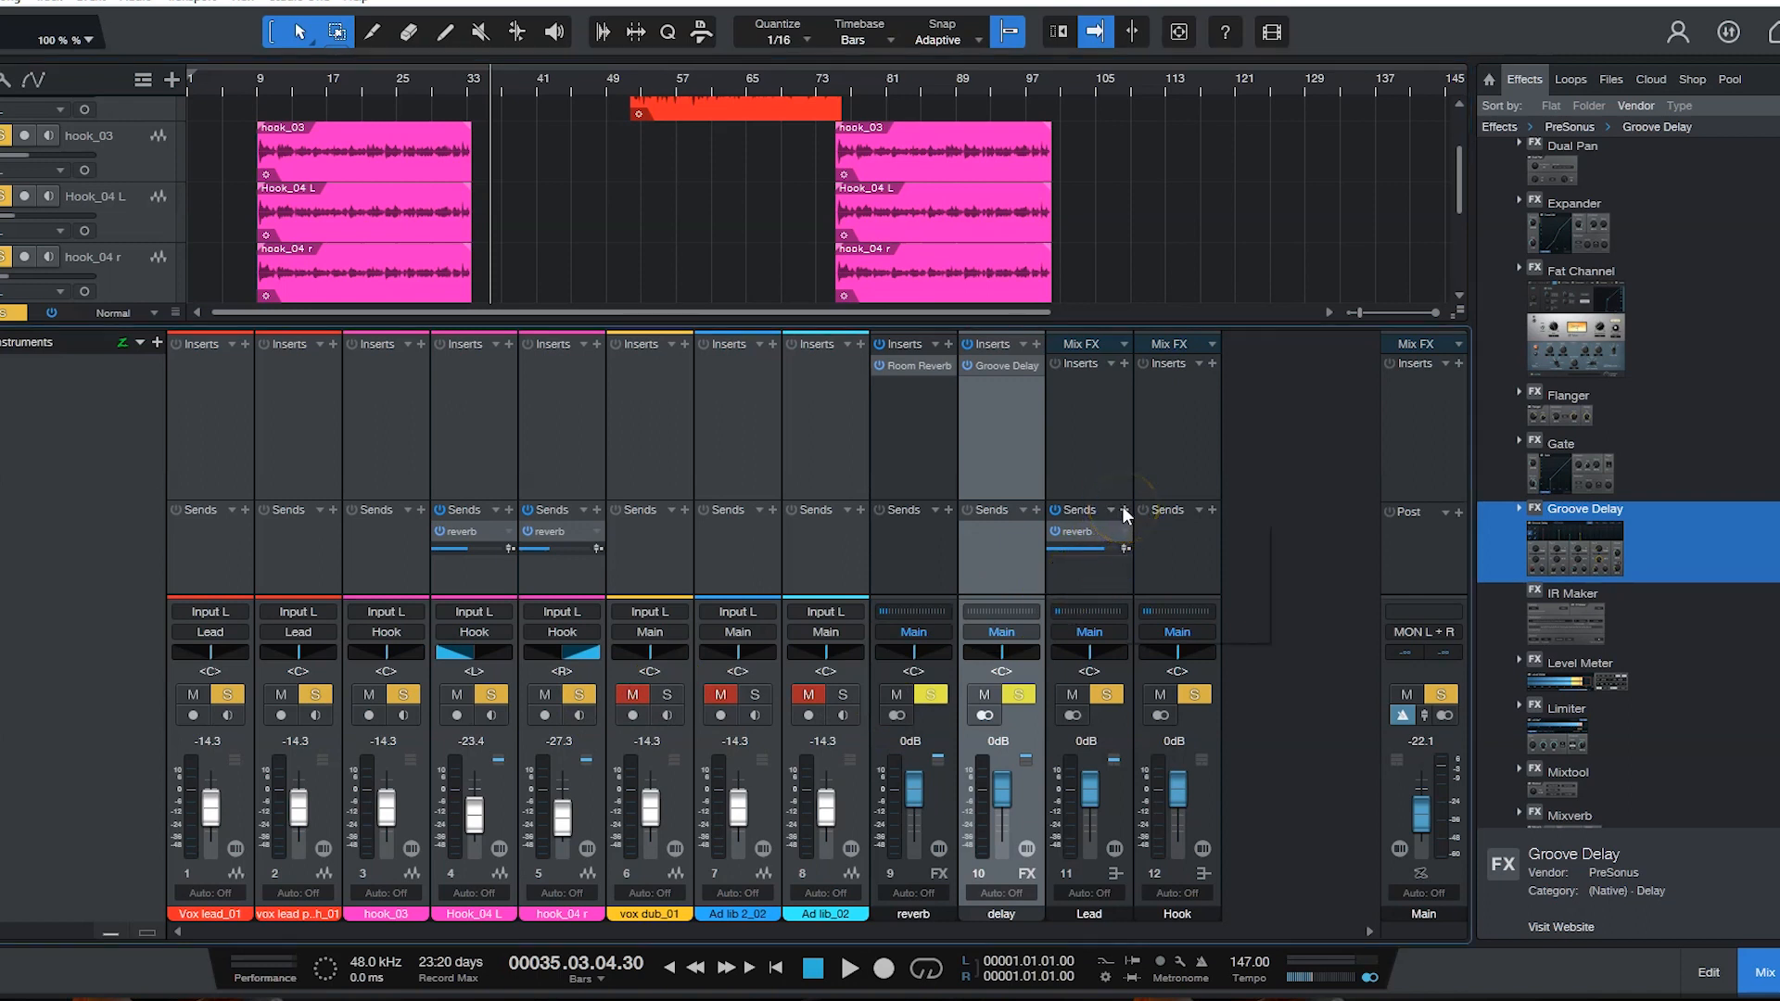
pyautogui.click(1124, 511)
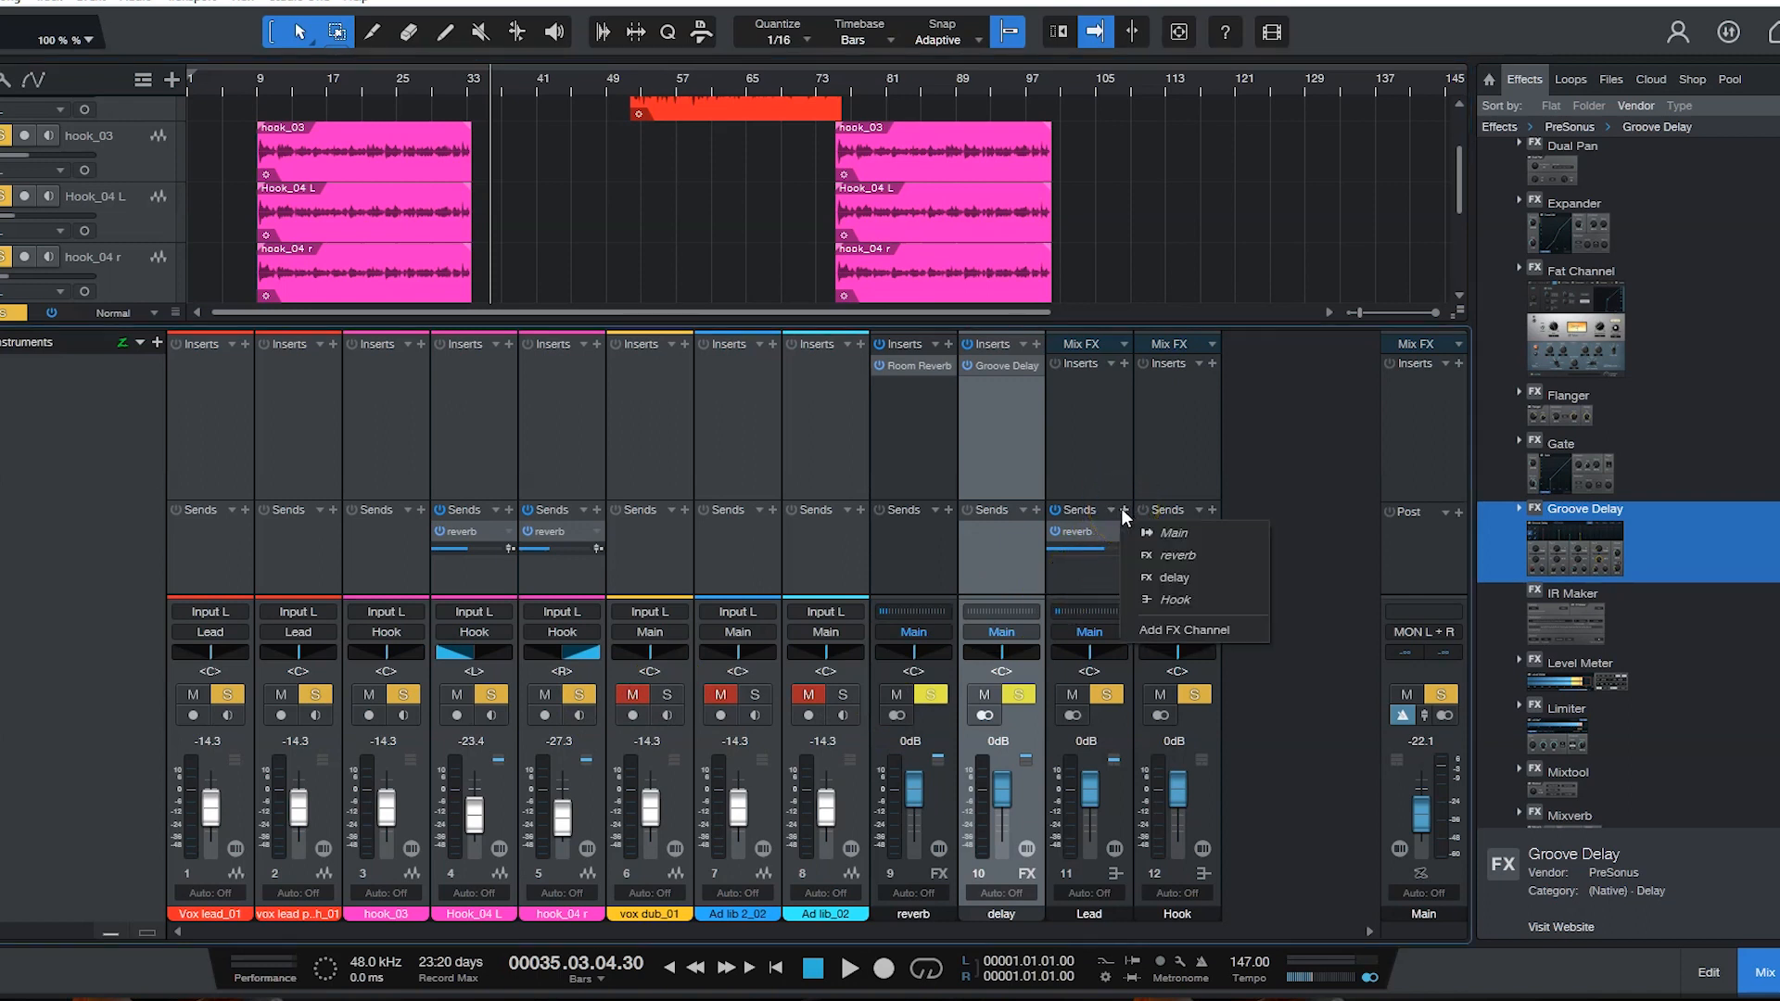
pyautogui.click(1178, 578)
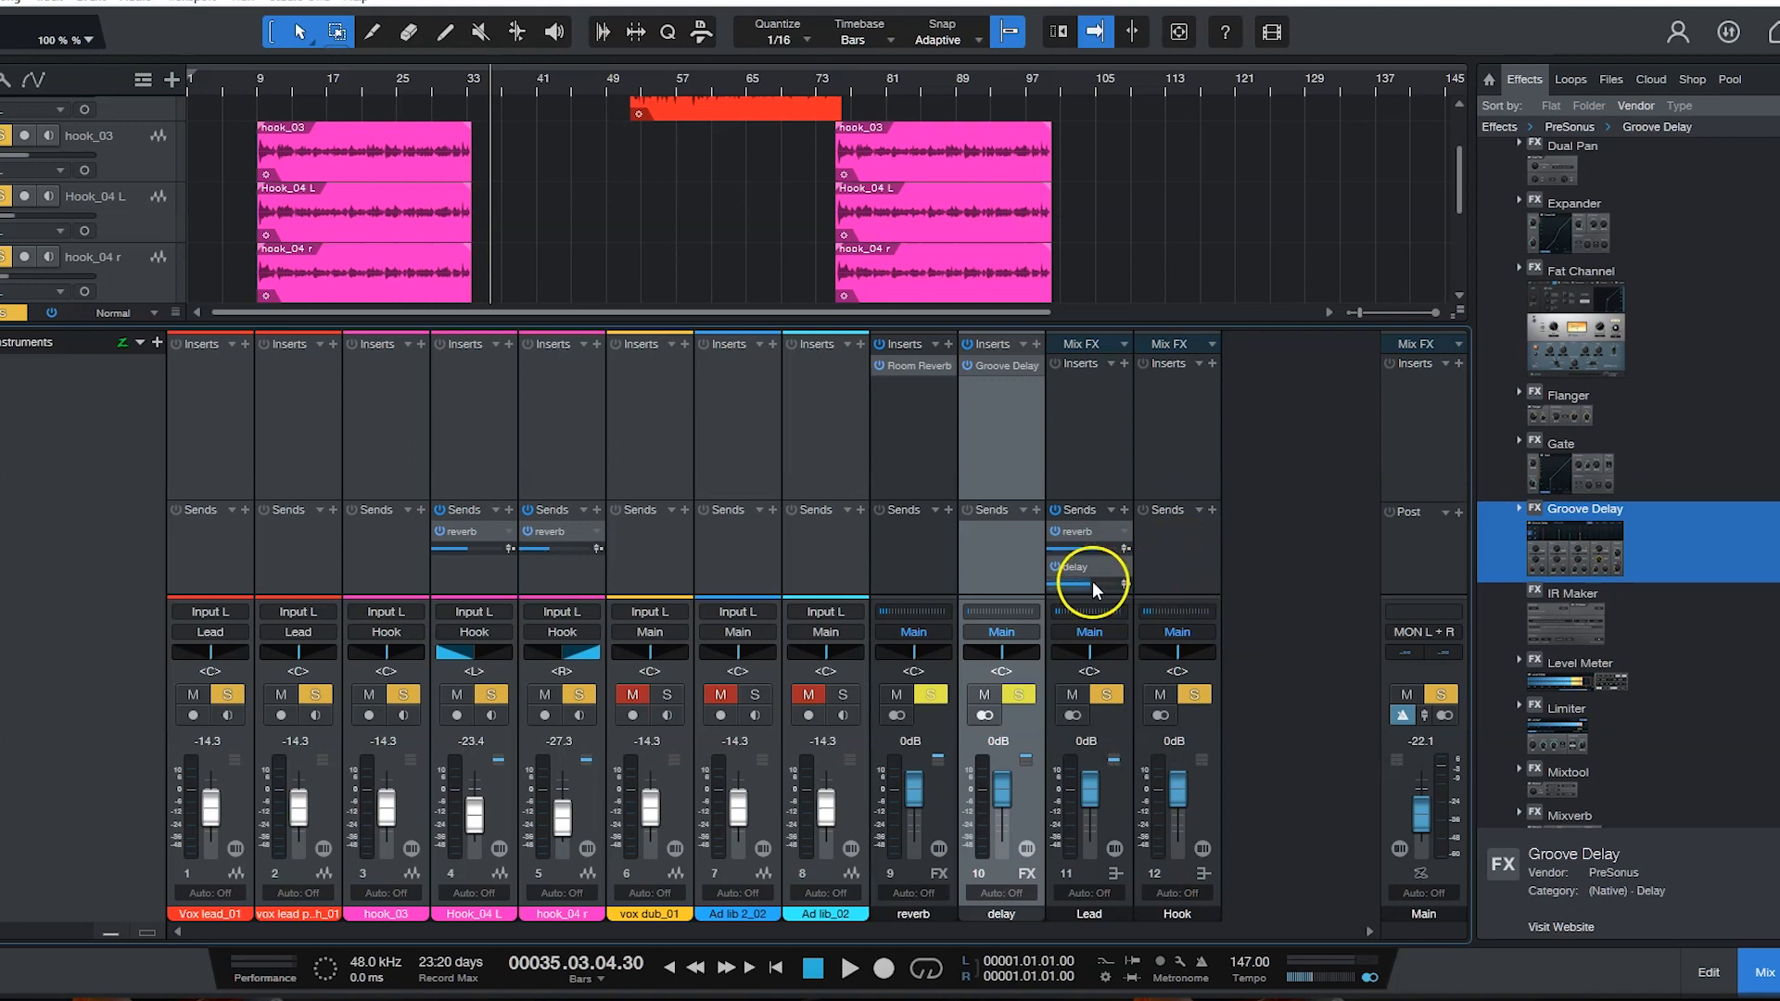
# Step: Play back the lead vocal while toggling the Lead bus's reverb and delay sends and varying the delay send level, leaving the reverb send bypassed
pyautogui.scroll(2, 596, 230)
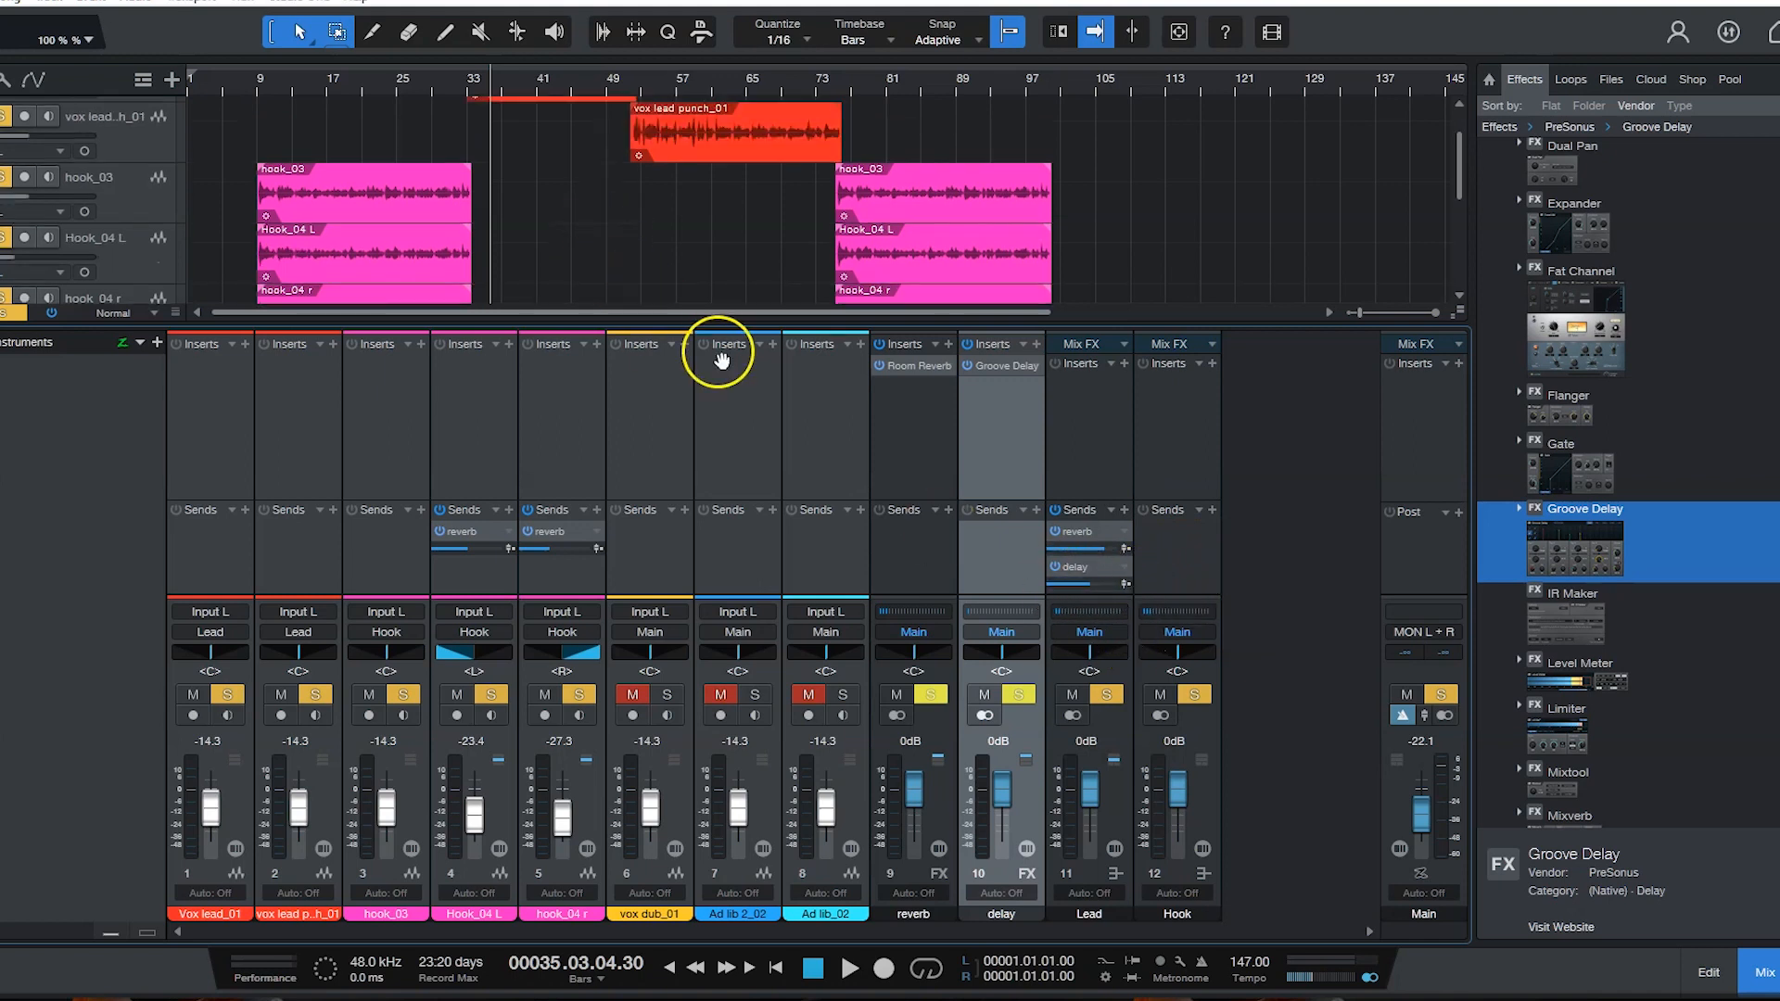
pyautogui.press('space')
pyautogui.scroll(-1, 596, 265)
pyautogui.scroll(2, 596, 247)
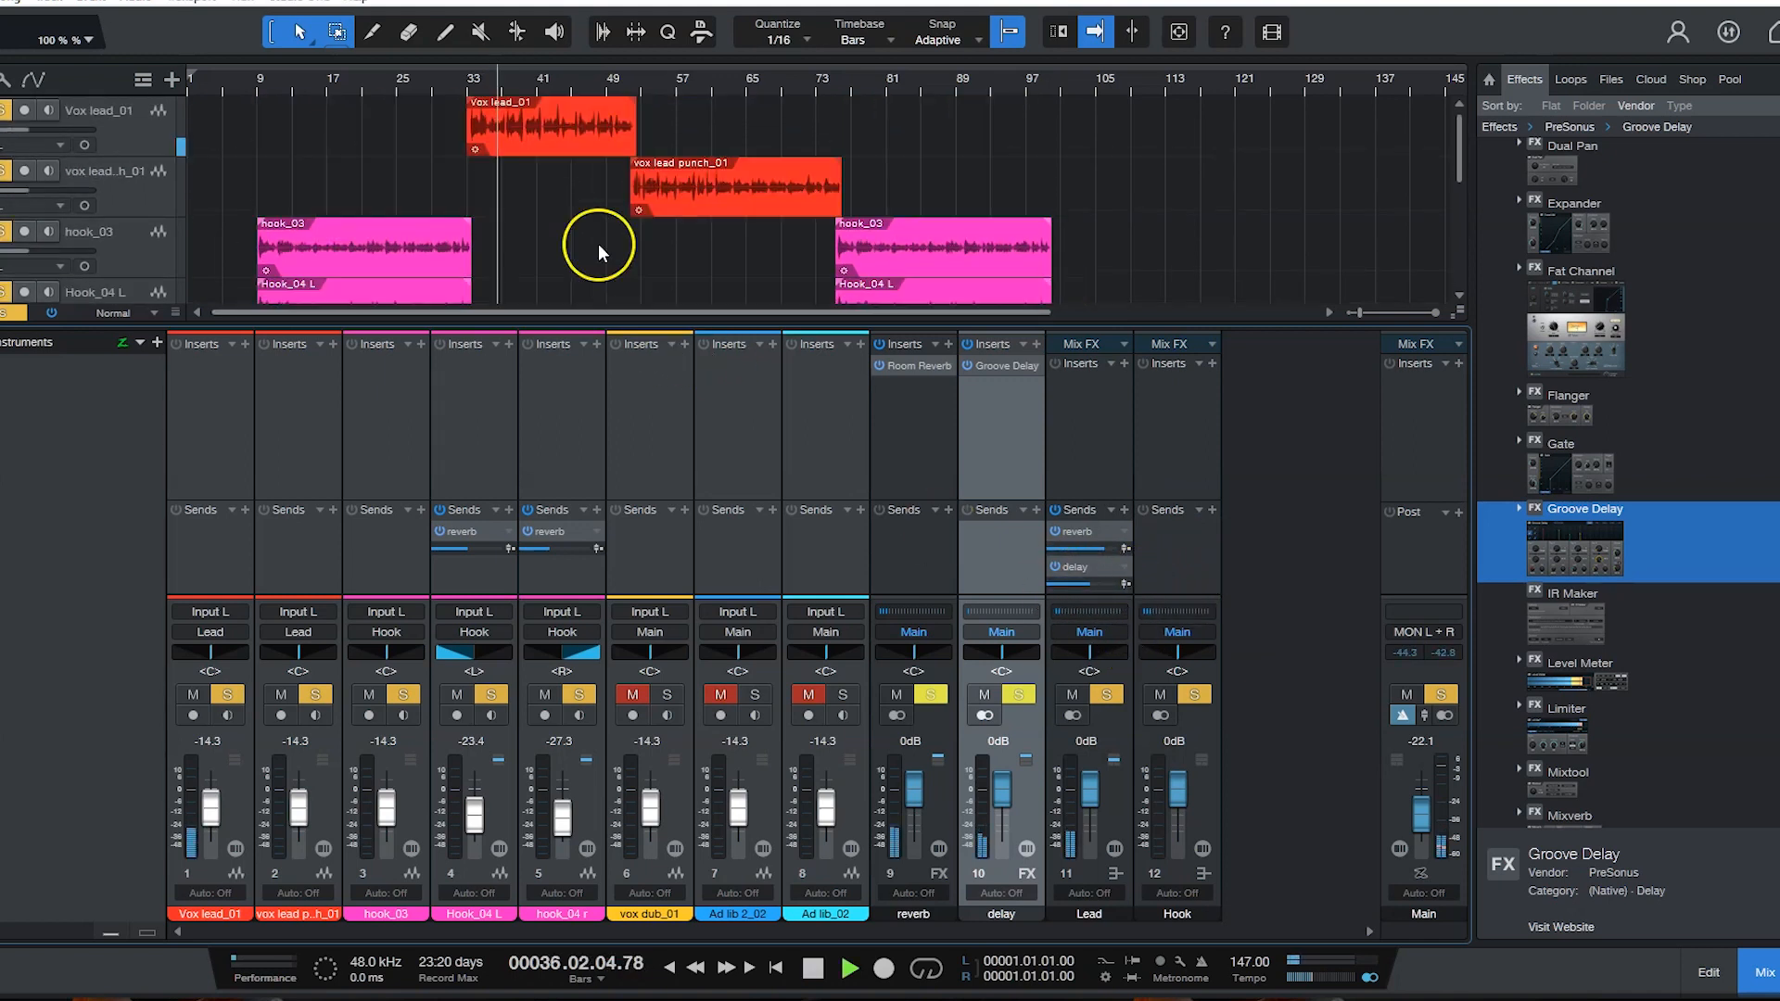
pyautogui.click(1056, 567)
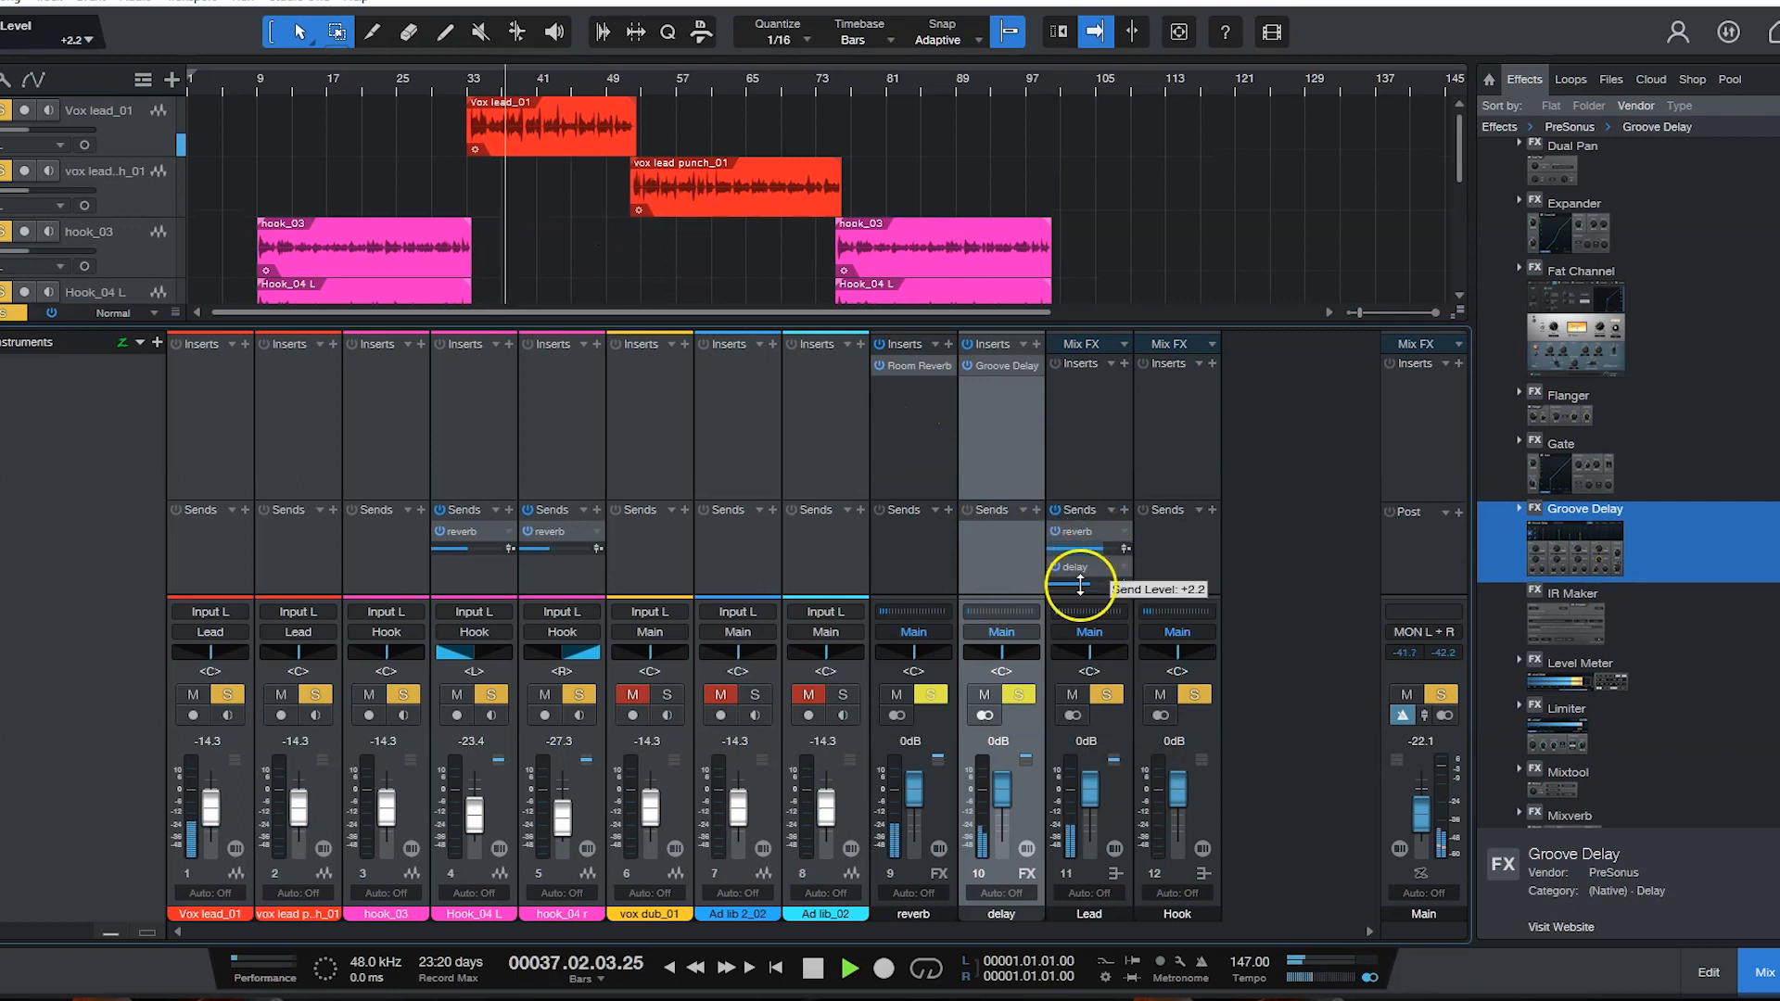
pyautogui.click(1058, 532)
pyautogui.moveTo(1081, 581)
pyautogui.mouseDown()
pyautogui.moveTo(1121, 589)
pyautogui.moveTo(1070, 581)
pyautogui.mouseUp()
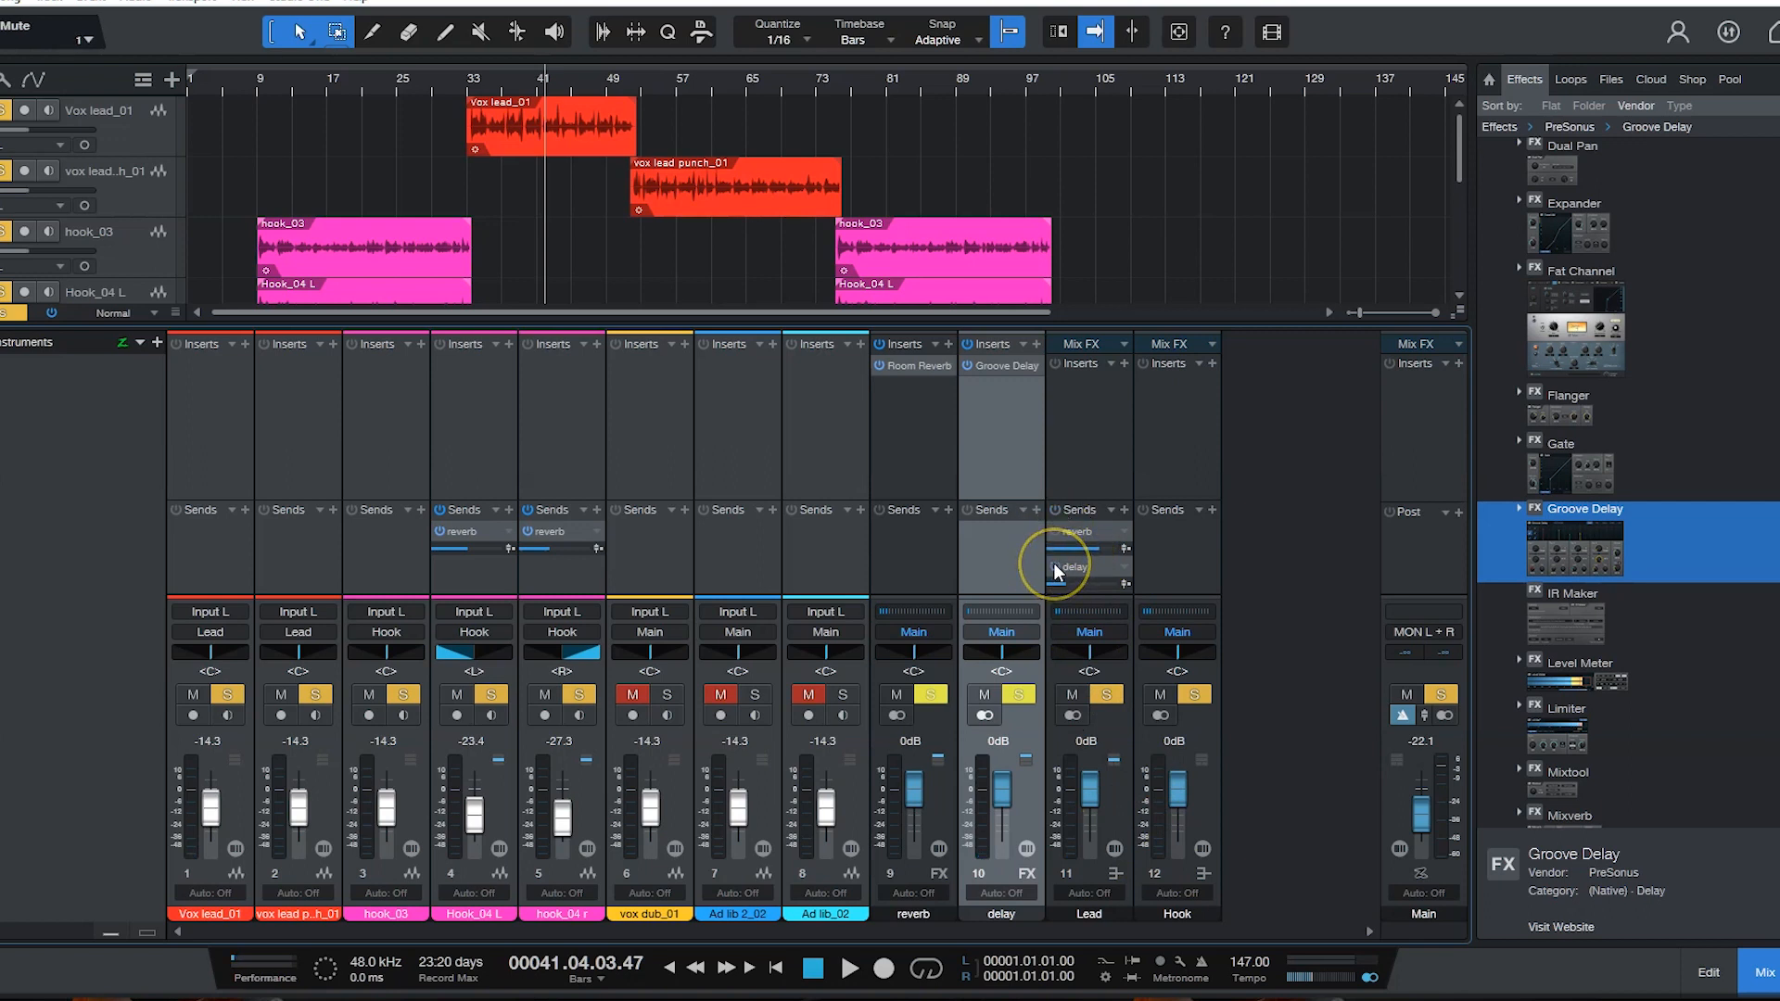
# Step: Remove the delay send from the Lead bus
pyautogui.click(1125, 565)
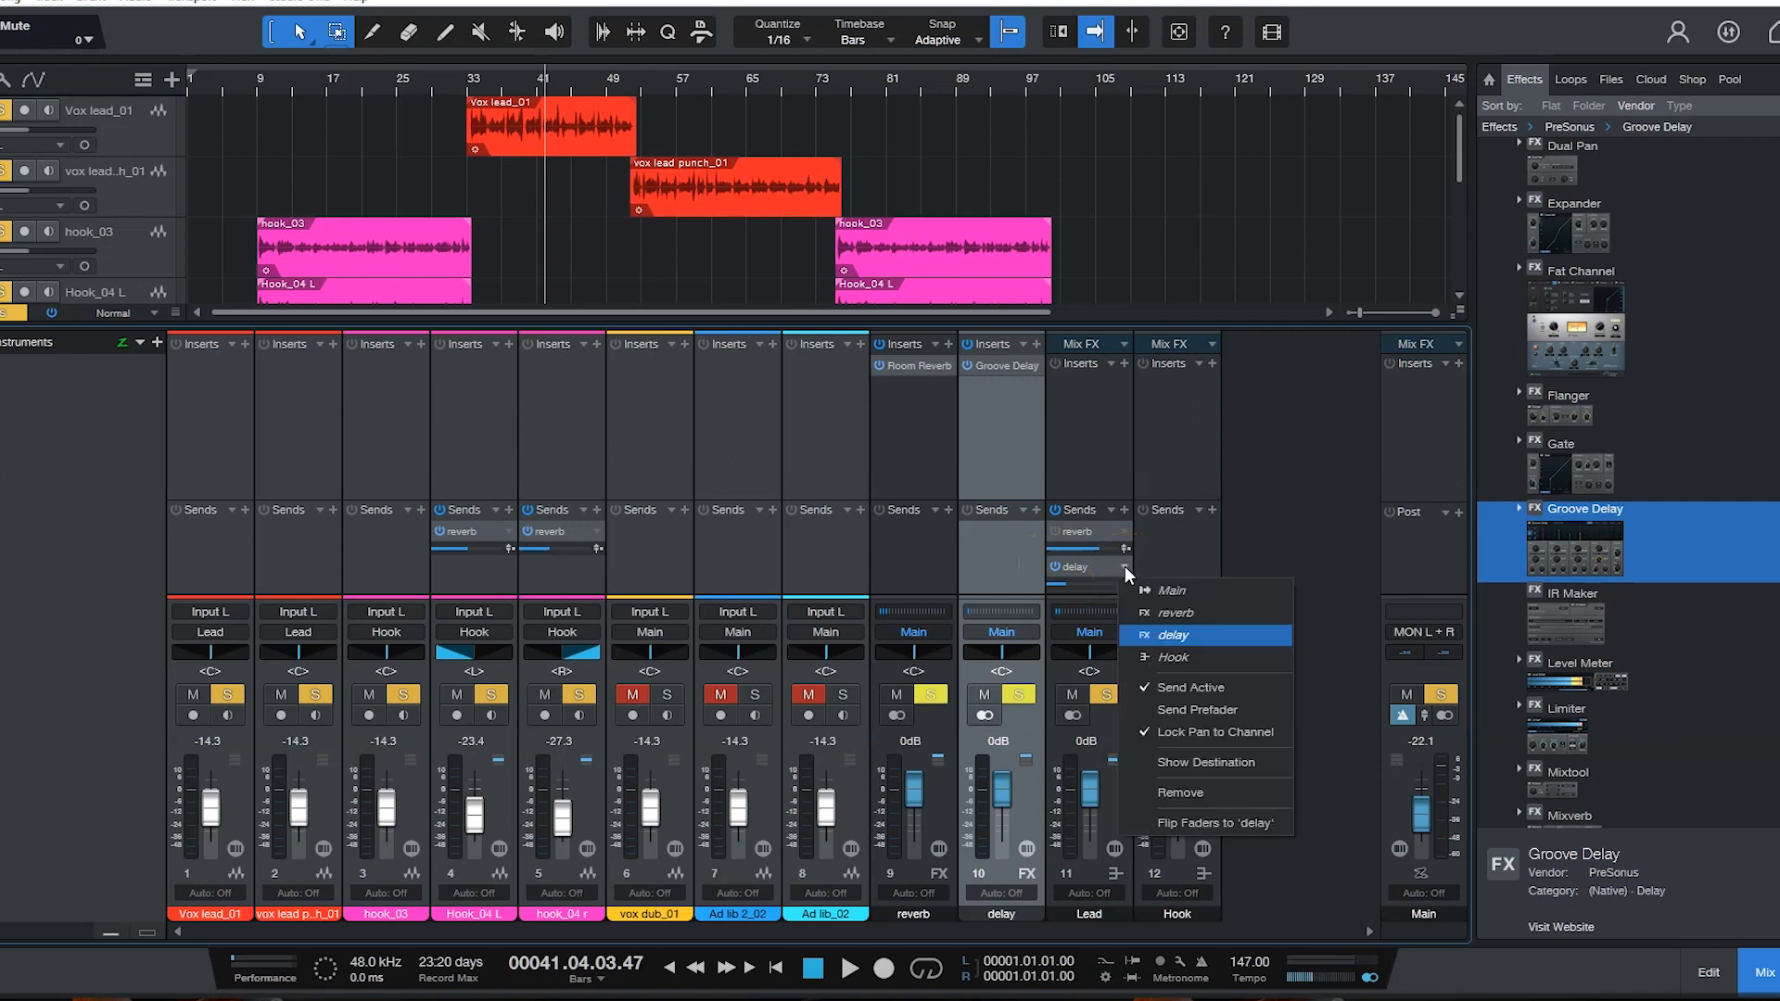
pyautogui.click(1220, 797)
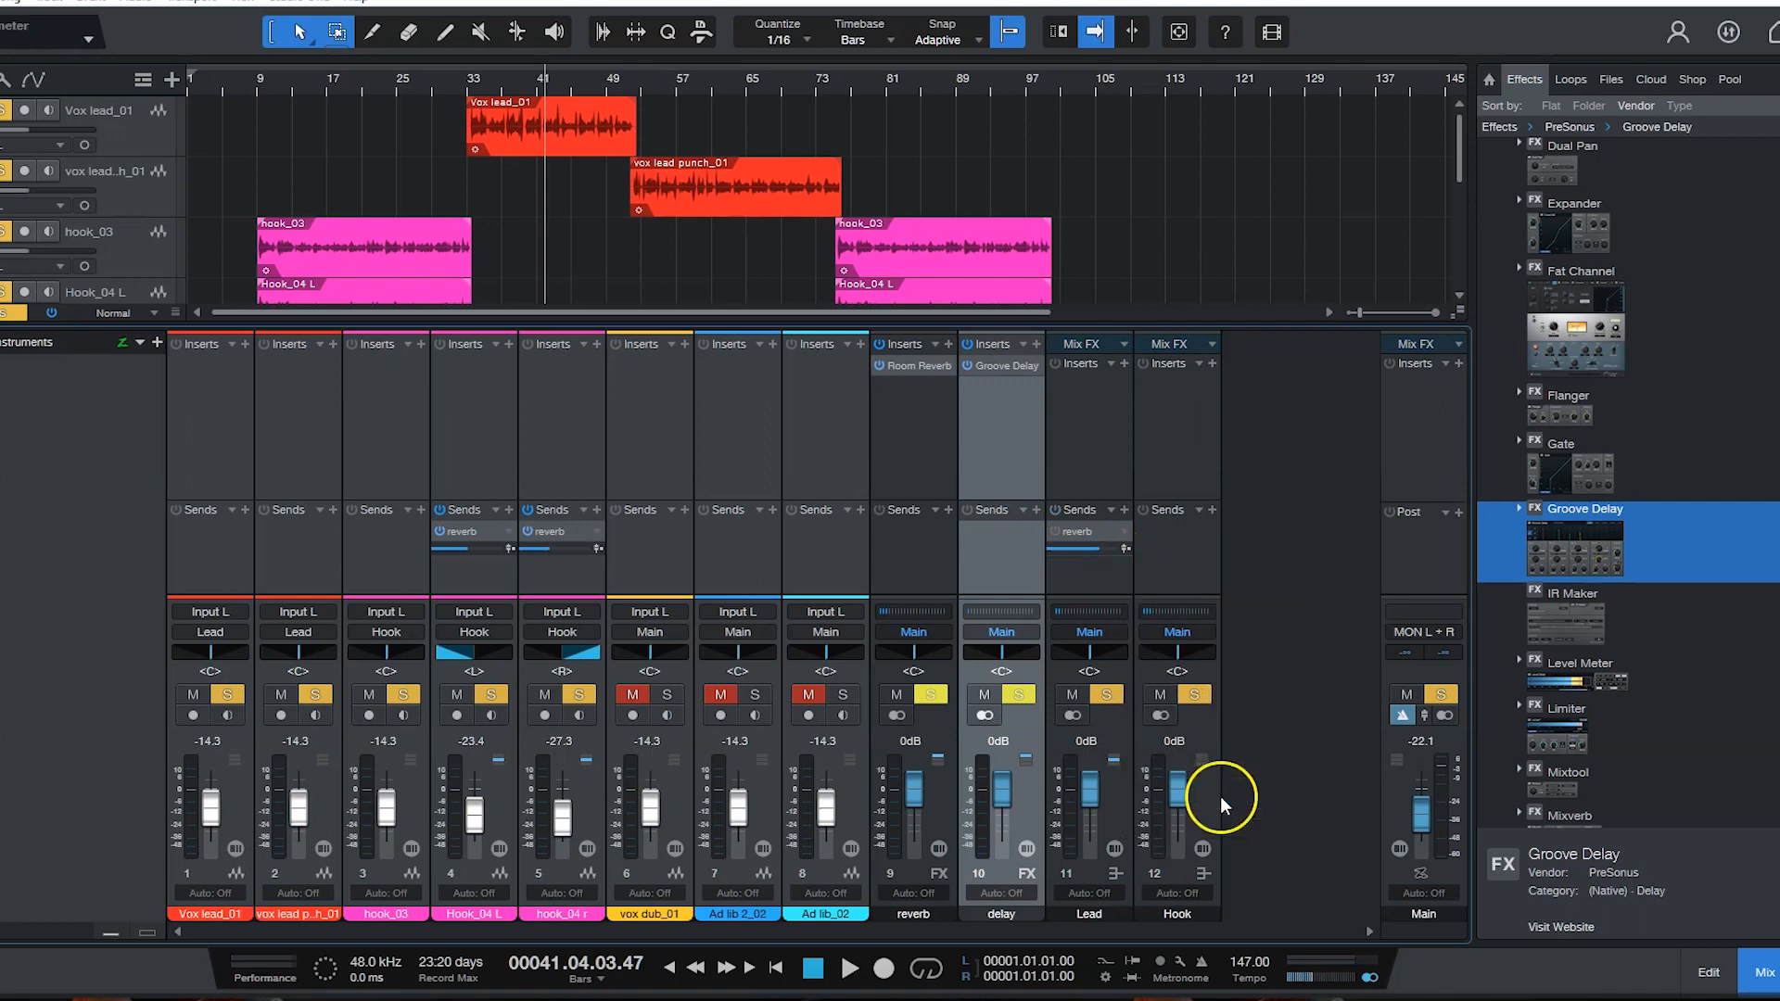